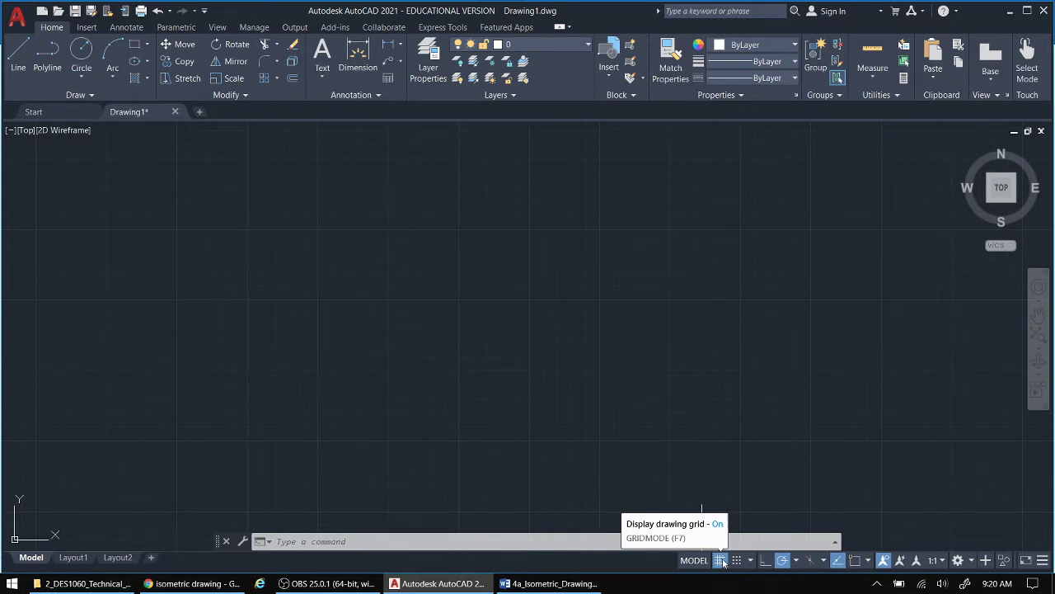
click(721, 561)
click(721, 561)
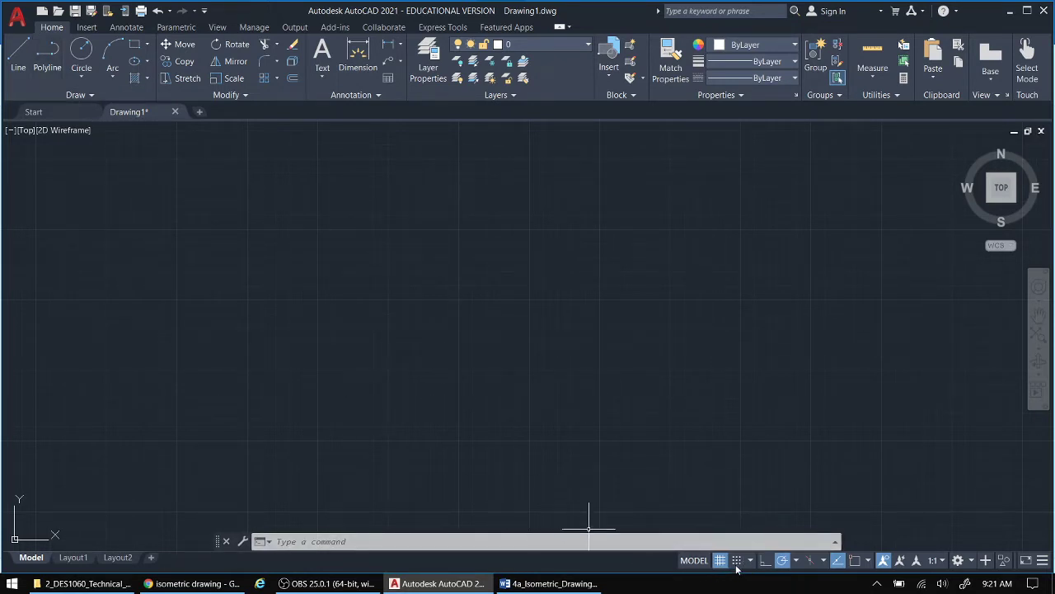
click(21, 62)
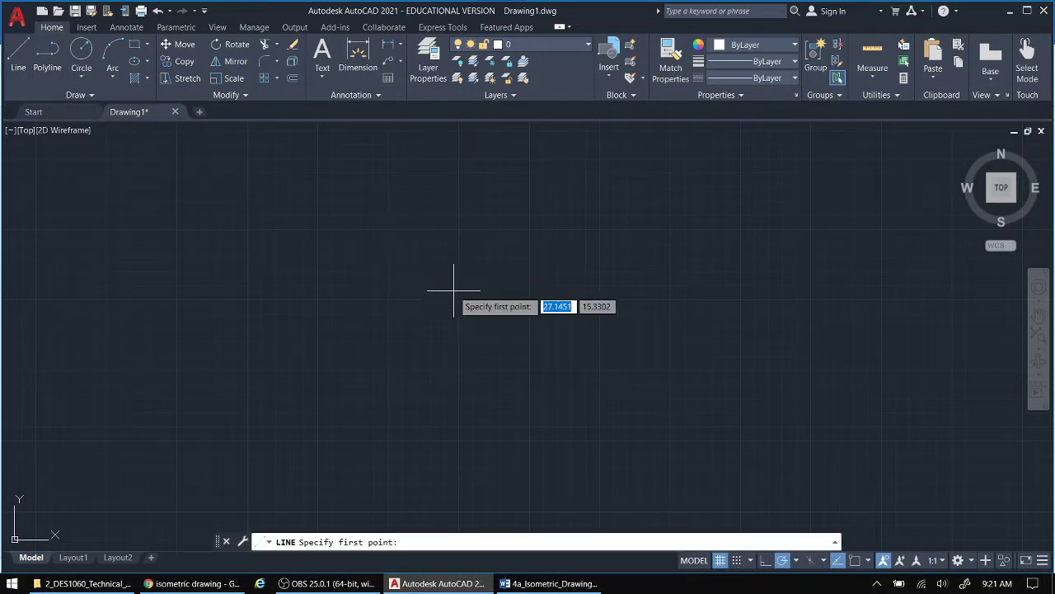
click(438, 271)
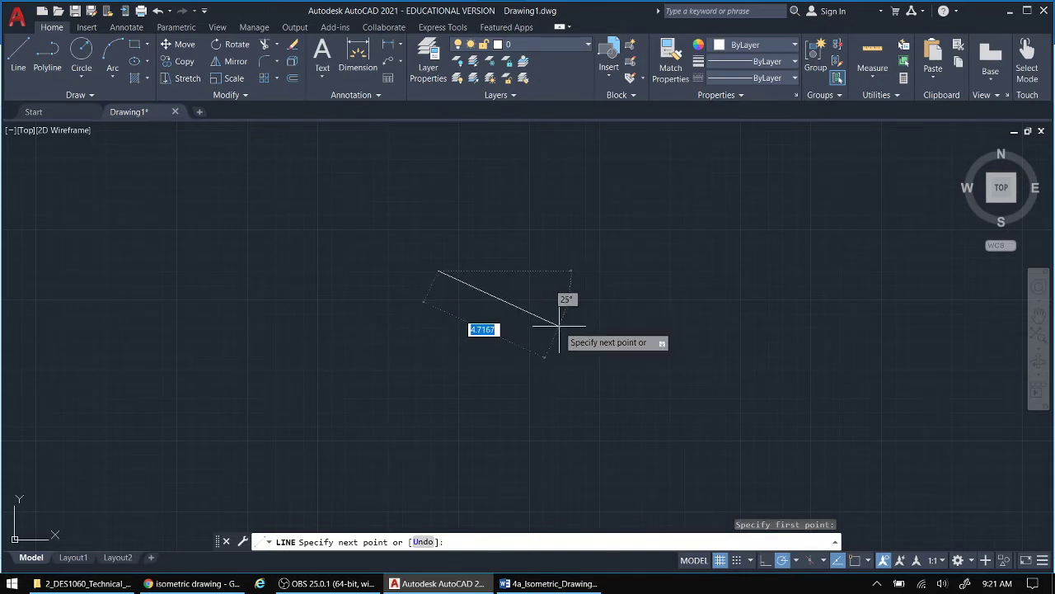
key(Escape)
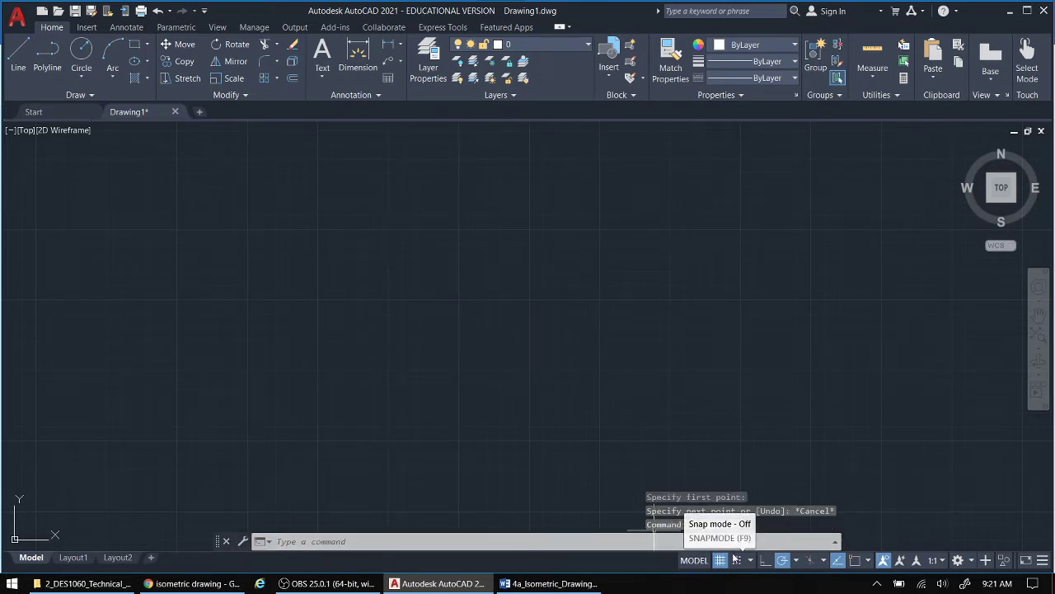
Turn on snap mode, try a line that snaps to the grid, and turn snap mode off again
click(738, 560)
click(20, 66)
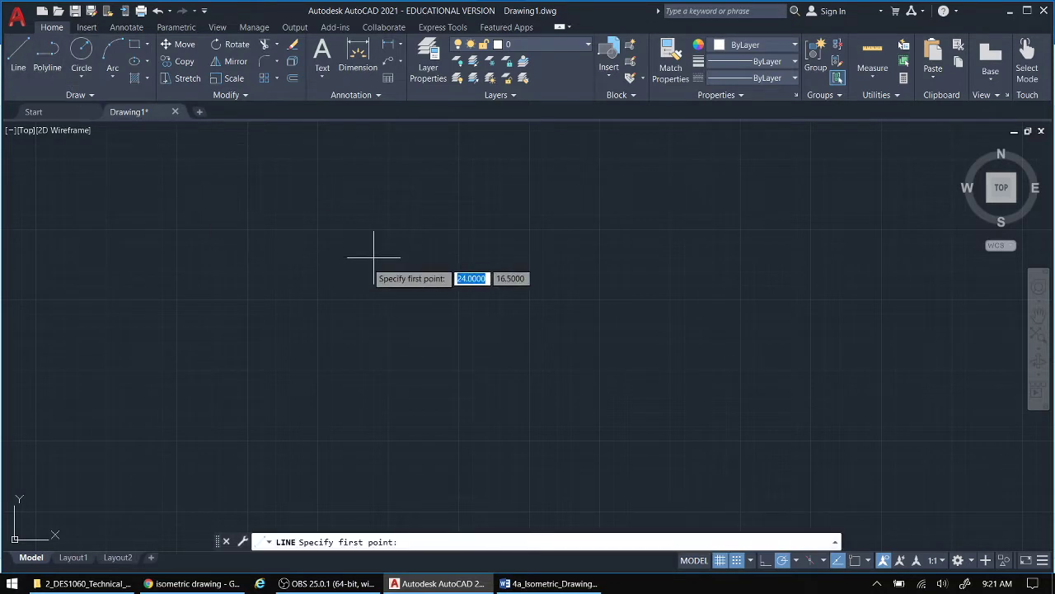
click(374, 258)
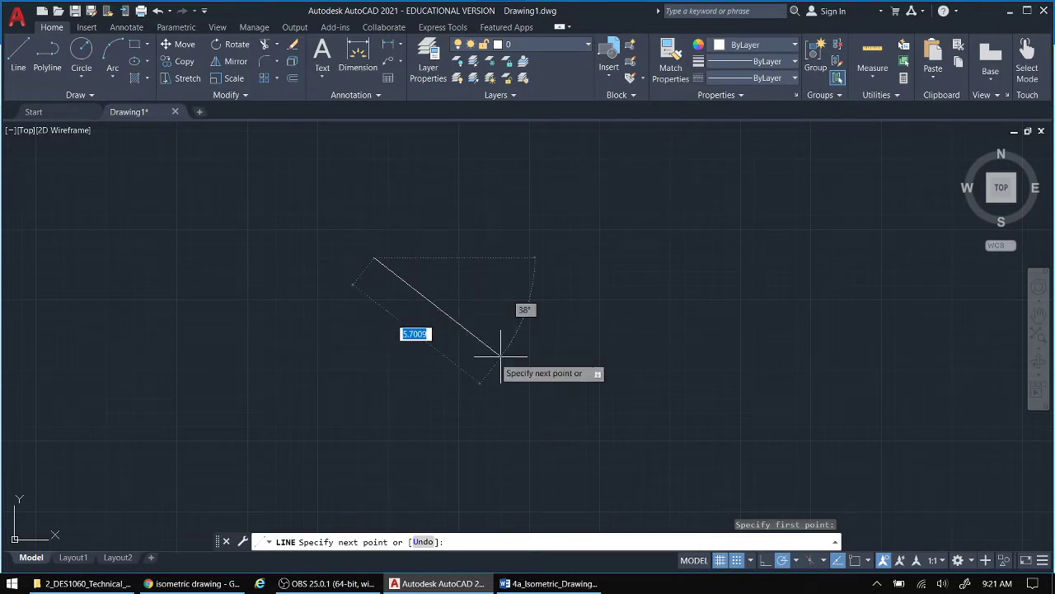
scroll(501, 354, up, 3)
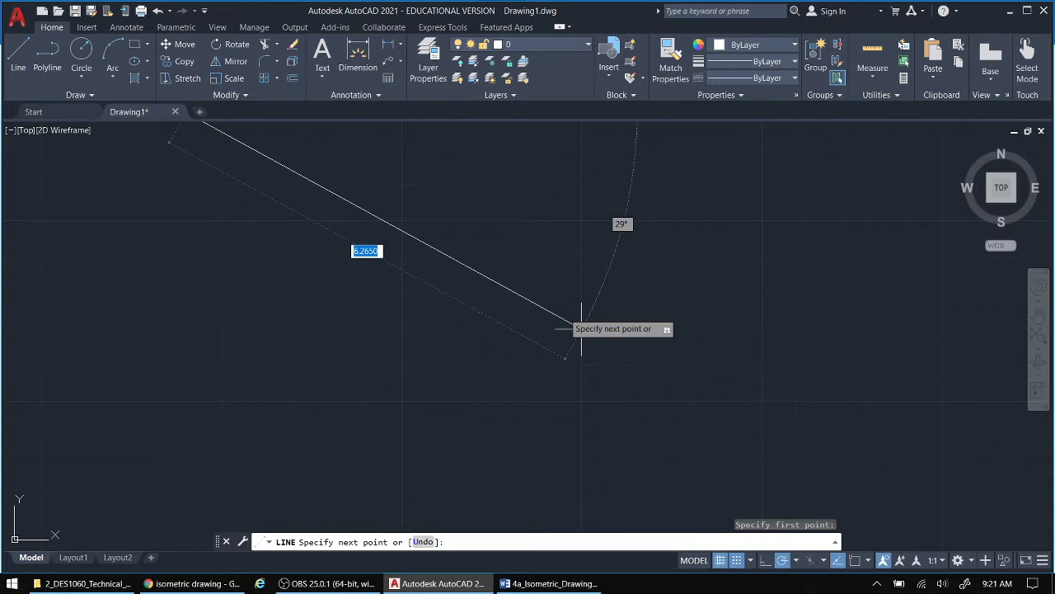
key(Escape)
click(738, 561)
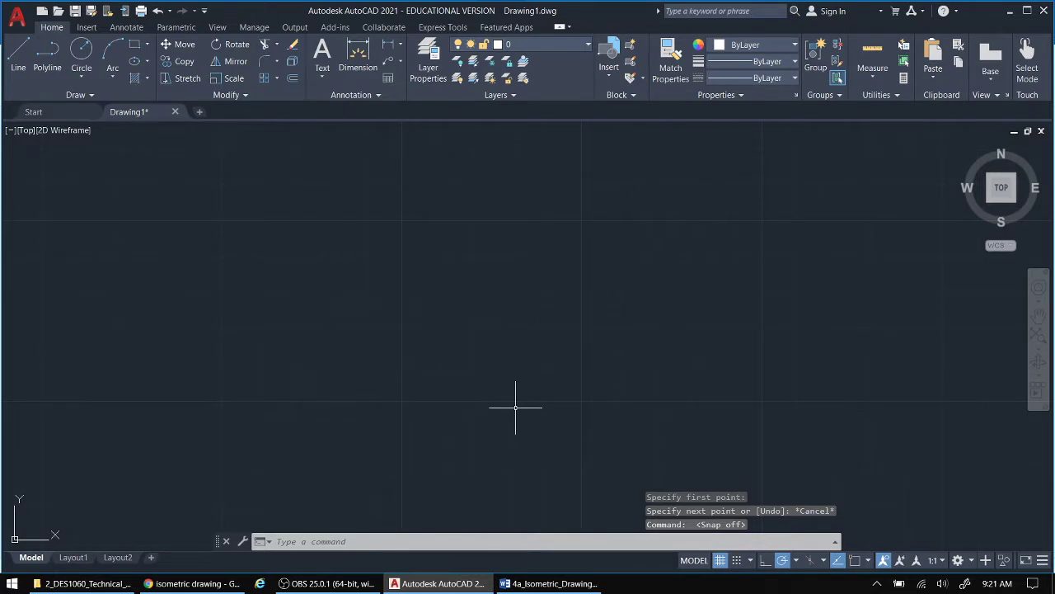
Turn on Ortho mode and draw three connected lines running down, right and up
click(764, 564)
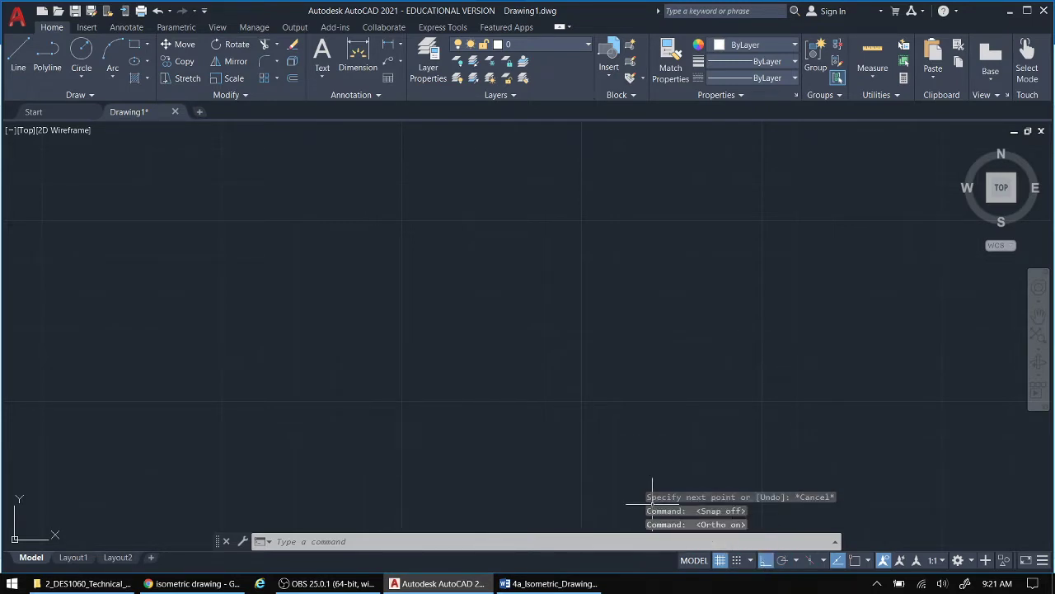
click(18, 54)
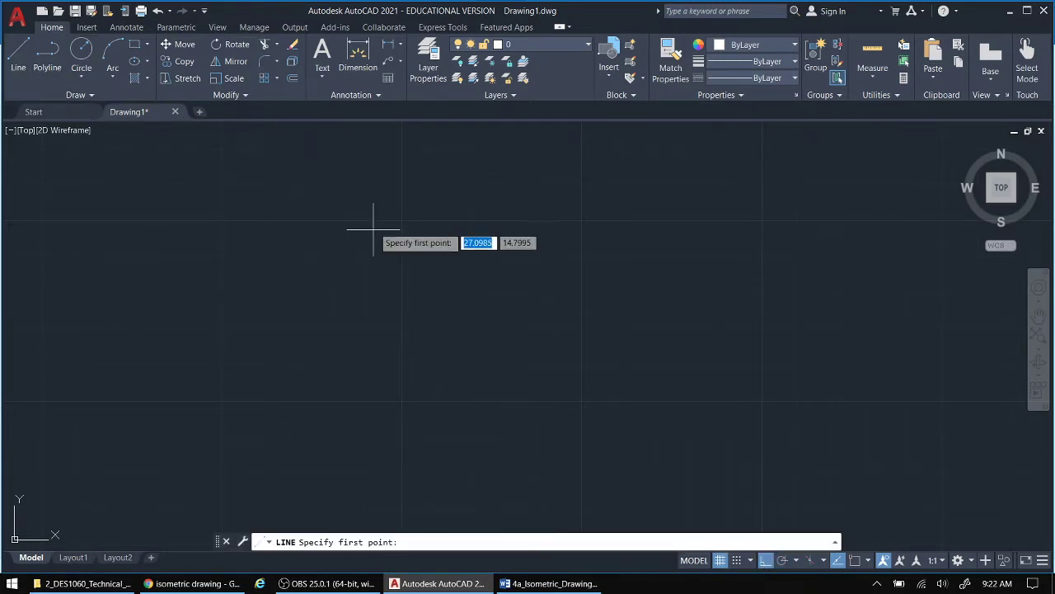
click(385, 174)
click(381, 343)
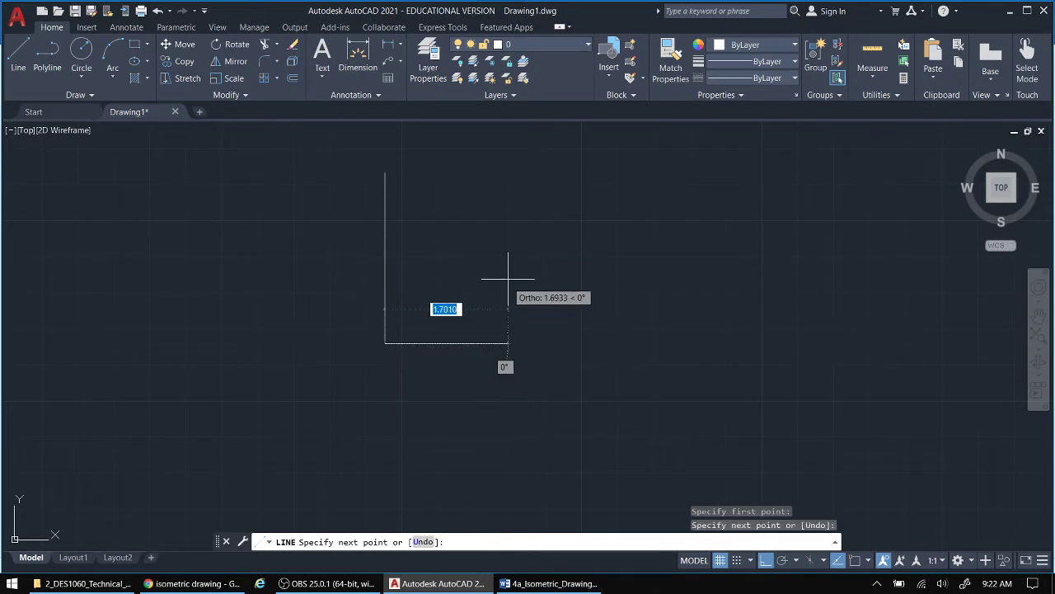
click(627, 284)
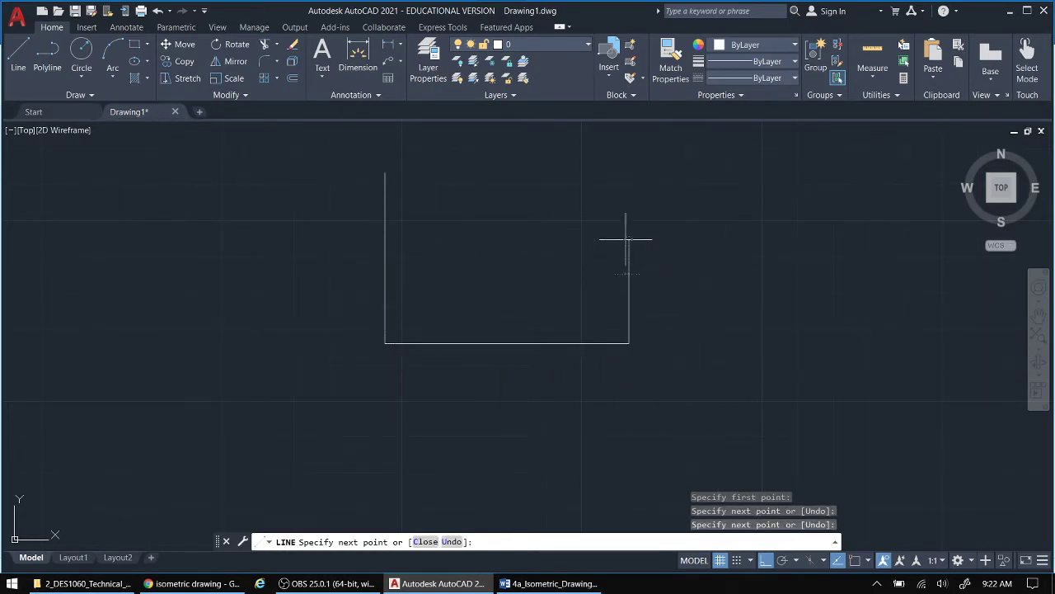
click(629, 240)
Continue the outline with horizontal and vertical segments around to a stepped edge, and end the line with Ortho mode off
scroll(853, 231, down, 4)
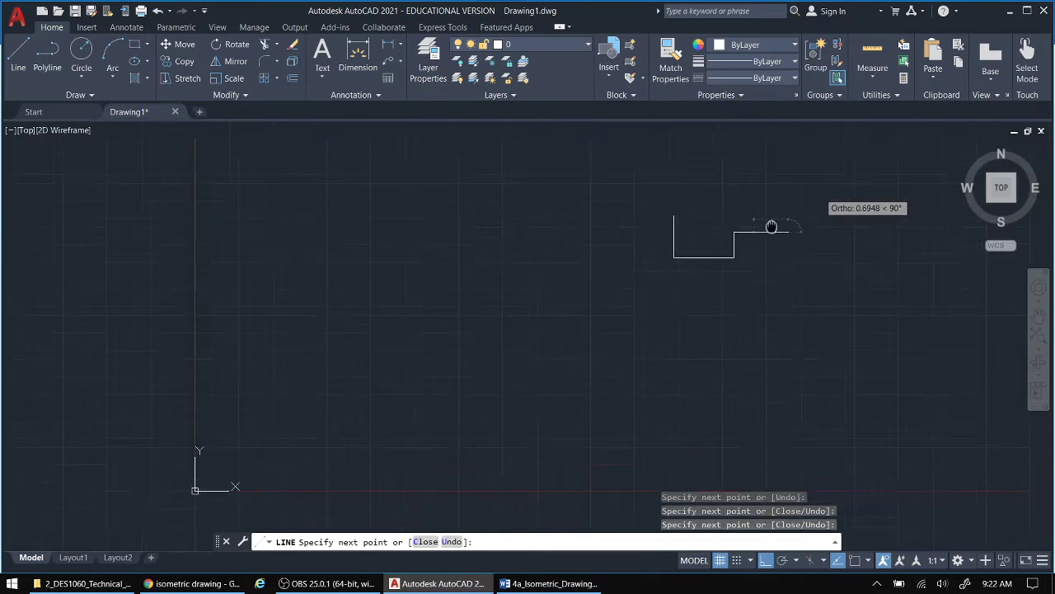
click(740, 269)
click(739, 201)
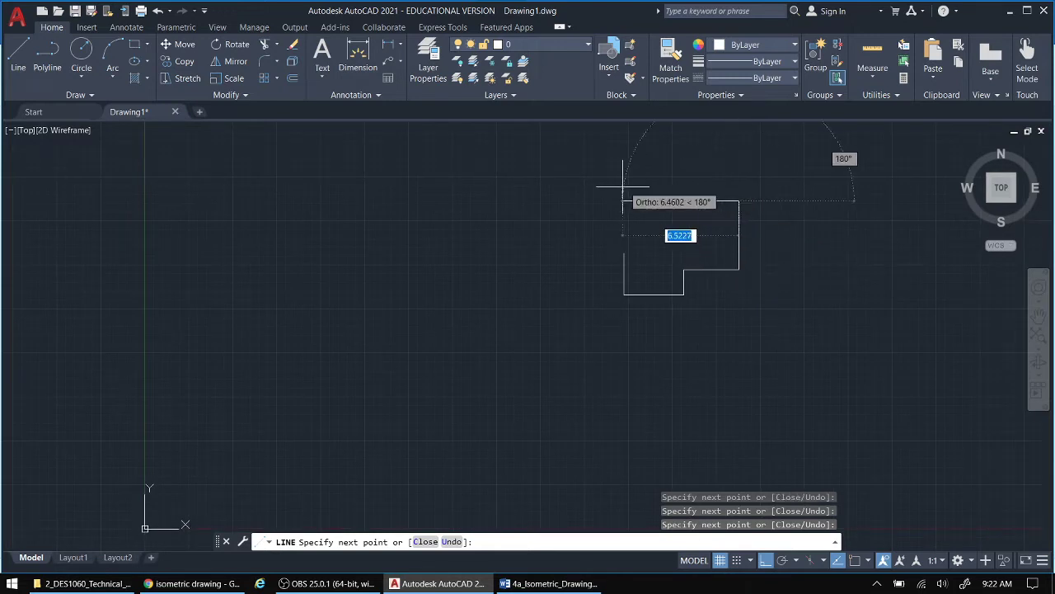
click(562, 200)
click(563, 231)
click(589, 232)
click(589, 254)
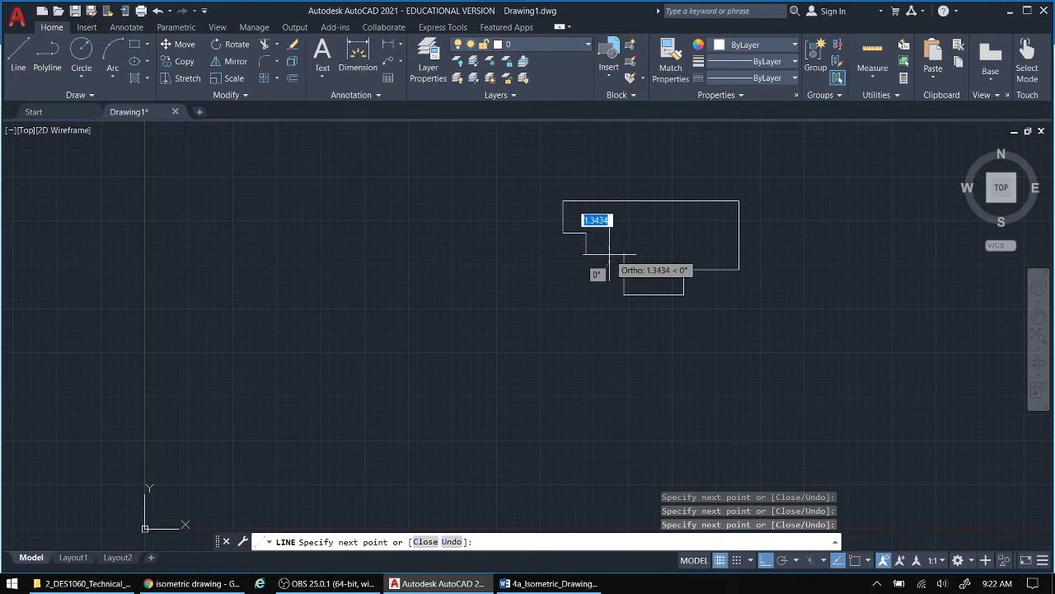
click(610, 254)
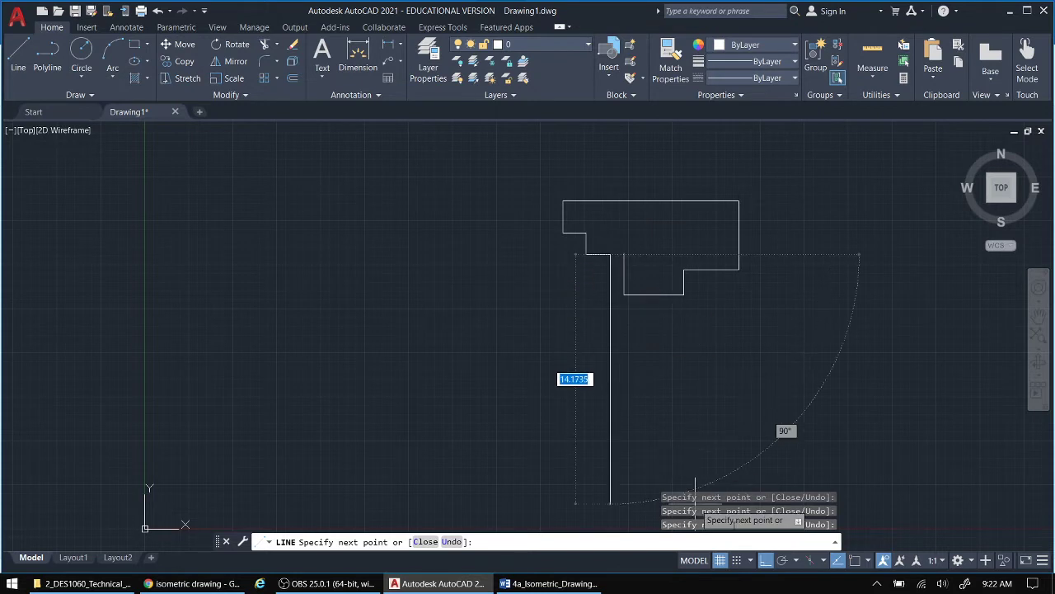
click(767, 565)
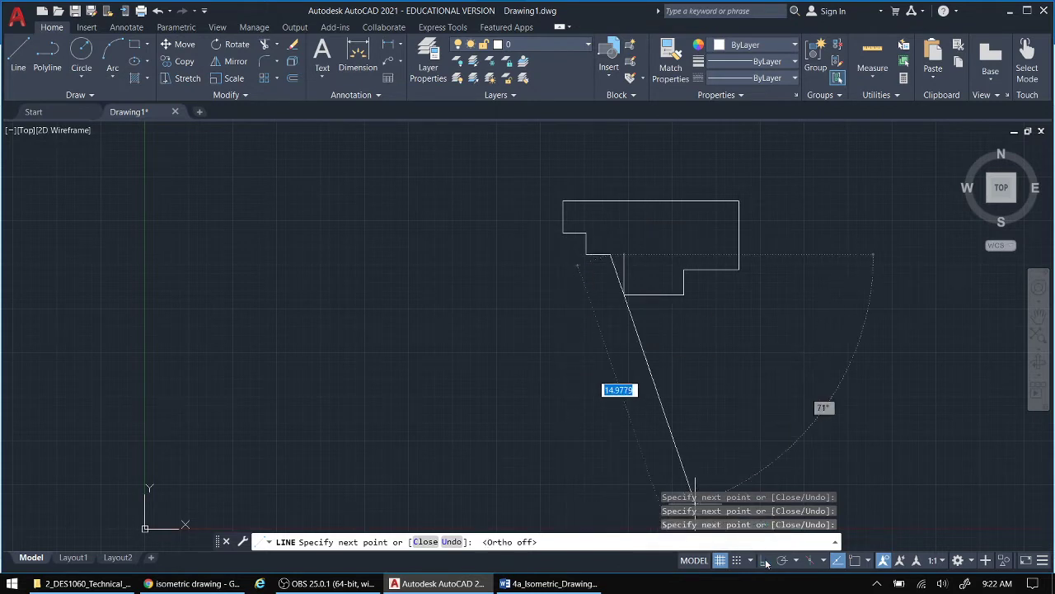
key(Escape)
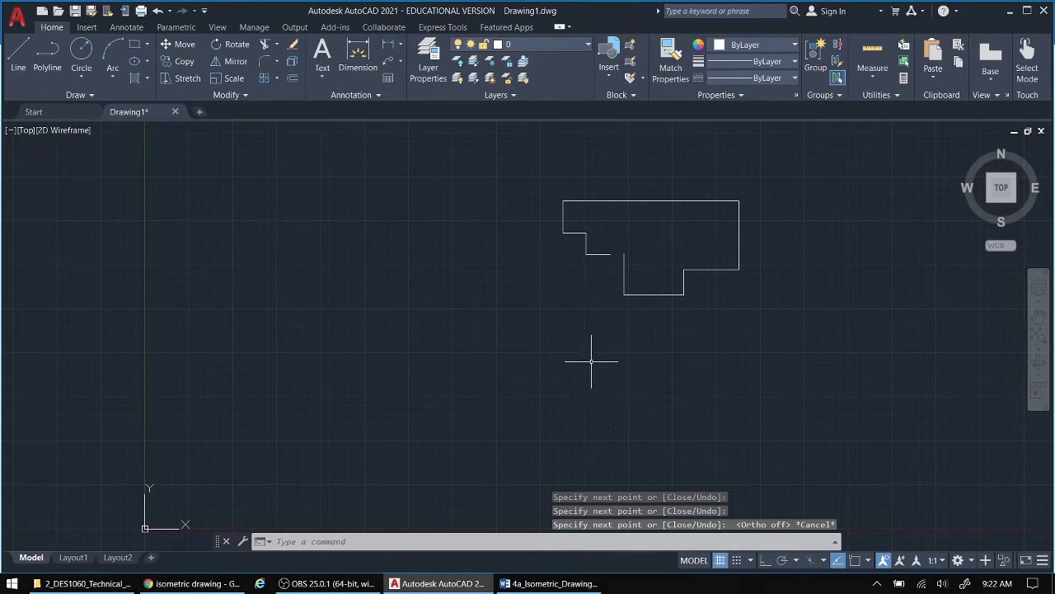
Turn on polar tracking and look at the available angle increments, keeping the 45° setting
click(780, 561)
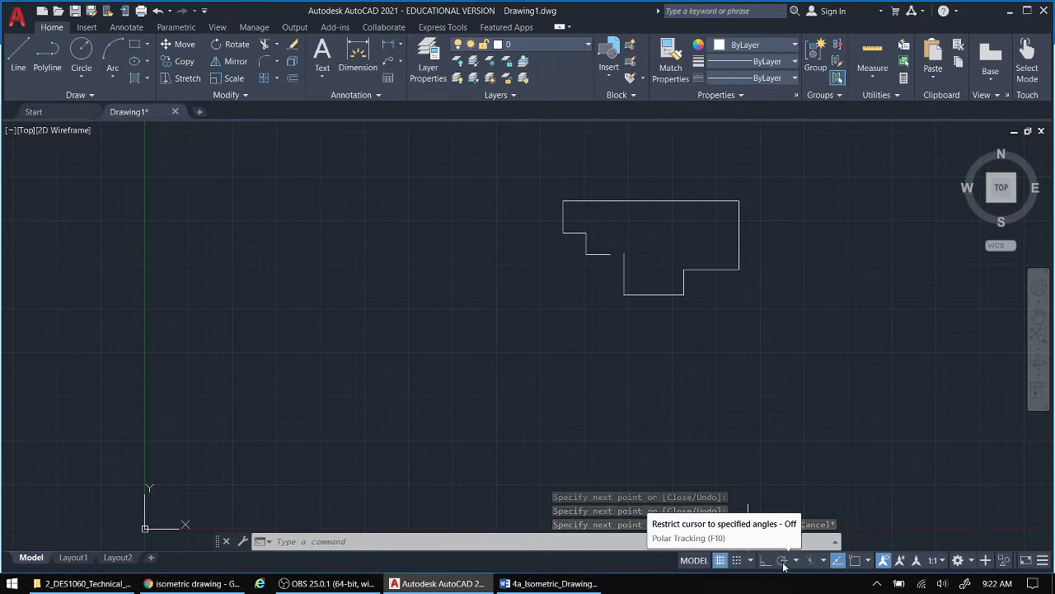
click(782, 564)
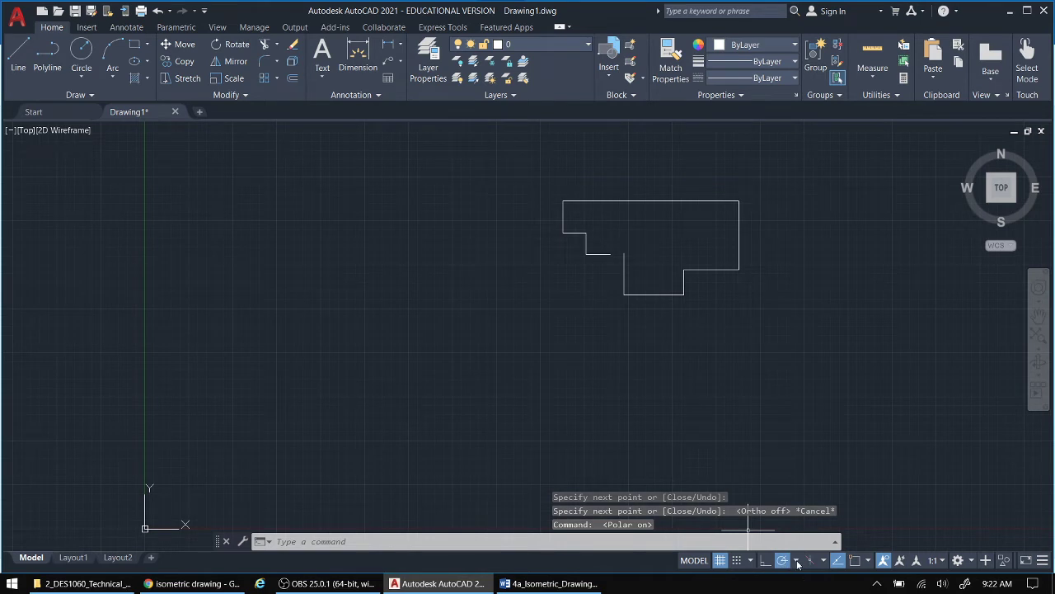
click(797, 561)
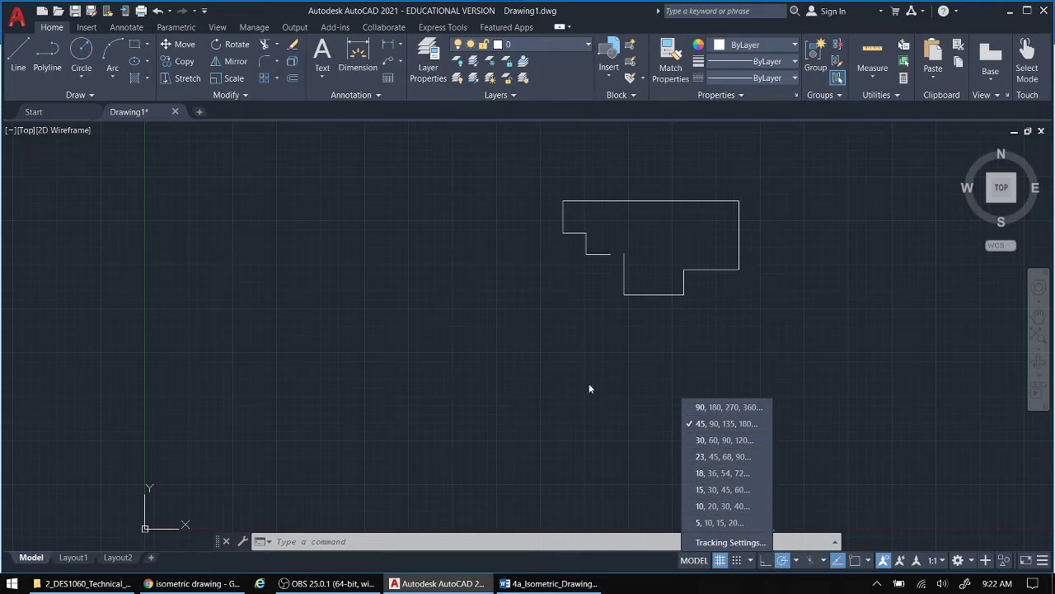
click(519, 177)
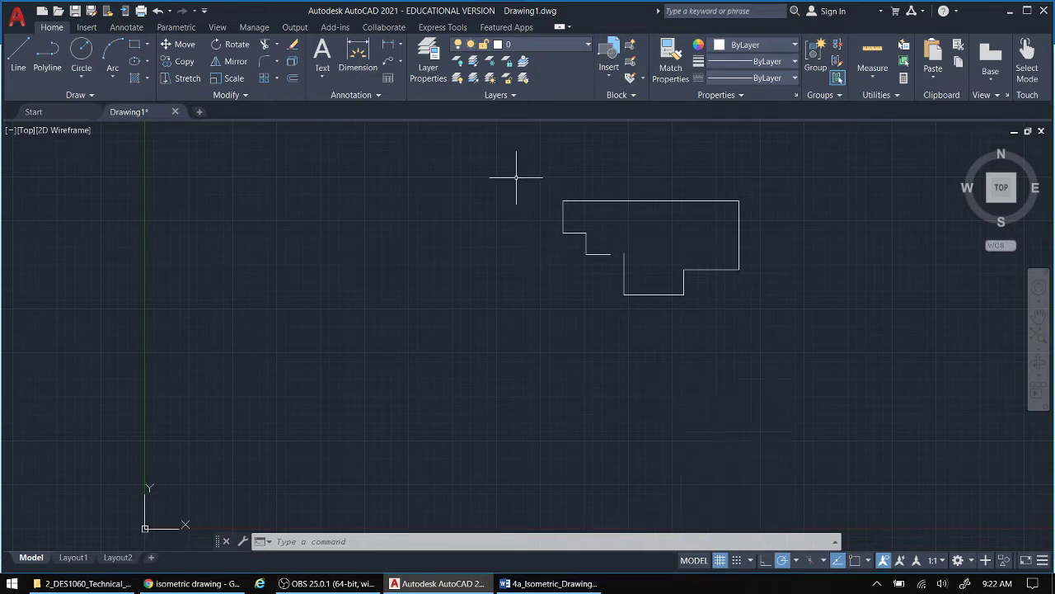
Delete the whole stepped outline
click(516, 176)
click(781, 334)
key(Delete)
Draw a six-sided outline from polar-tracked horizontal and 45° segments, ending just short of the starting point
click(19, 51)
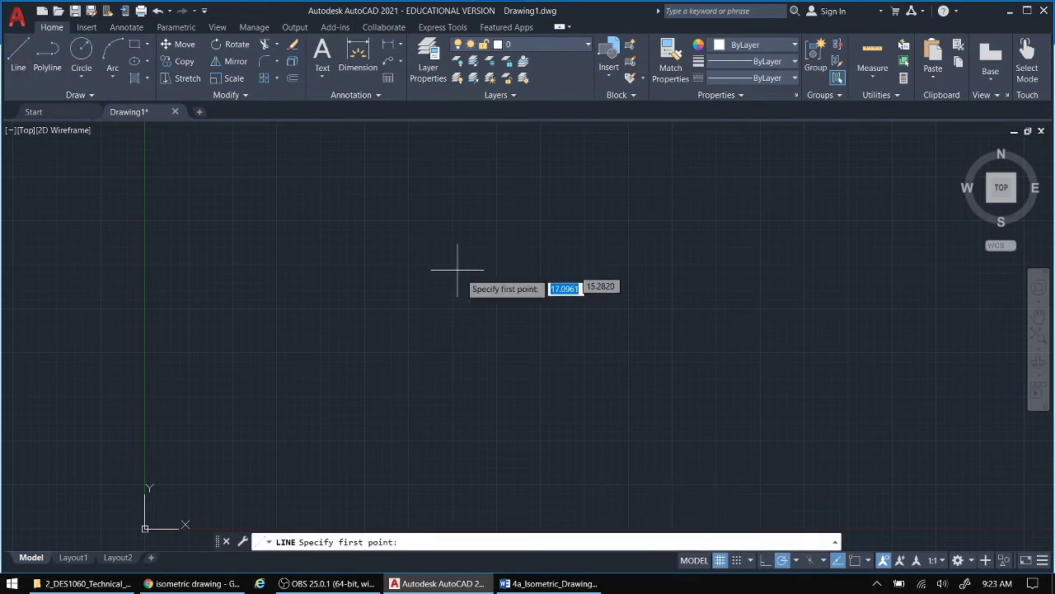
click(486, 305)
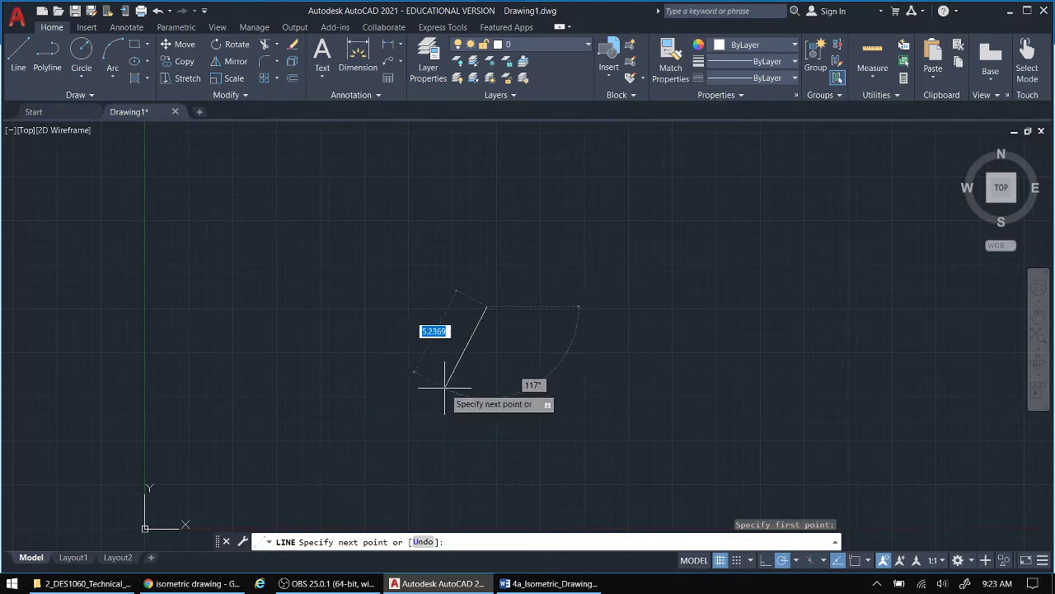
click(405, 387)
click(268, 387)
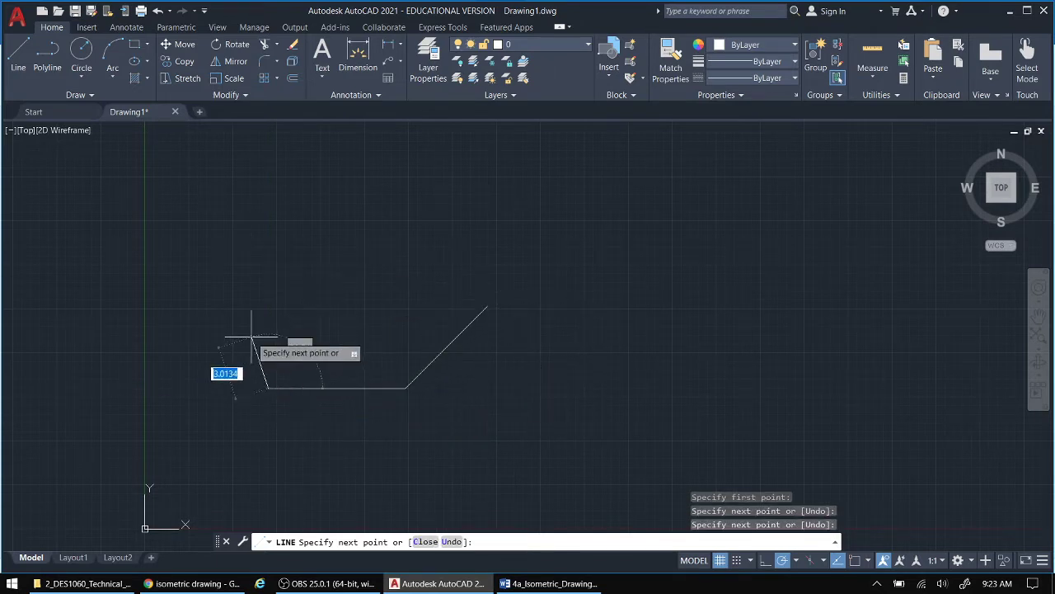
click(188, 306)
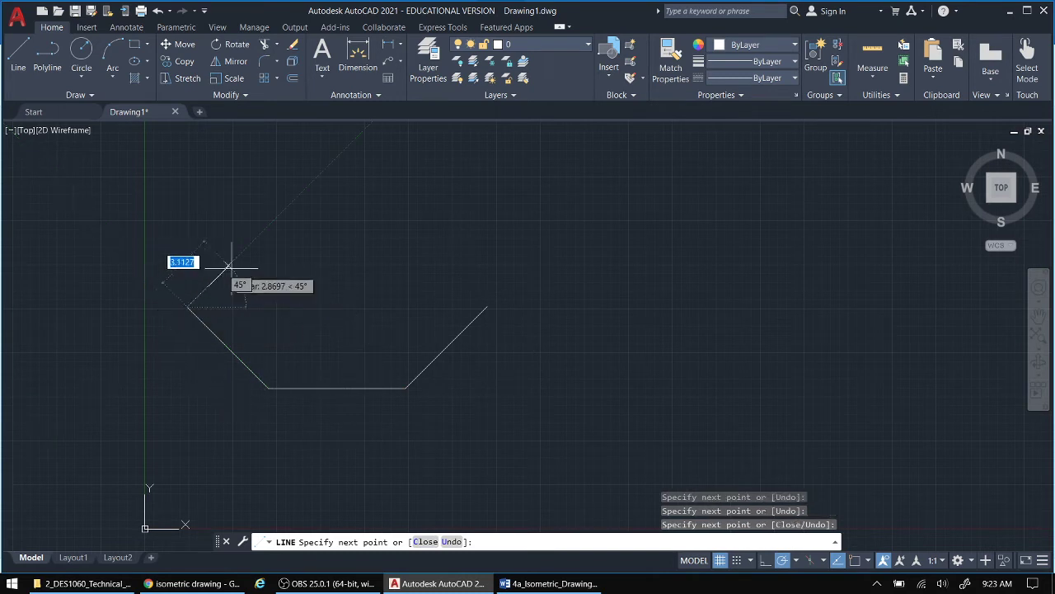
click(262, 233)
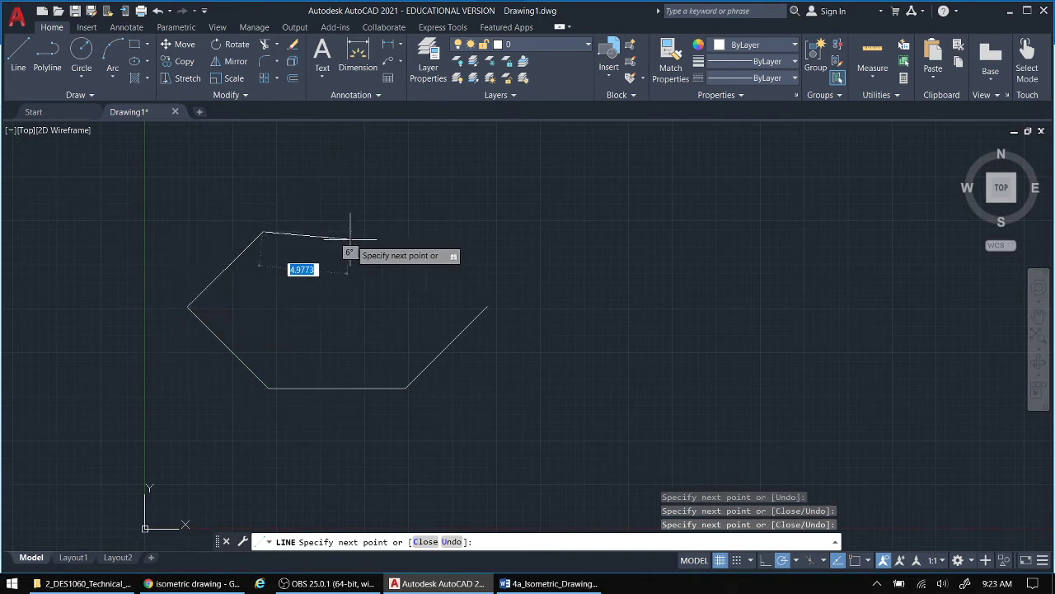
click(406, 233)
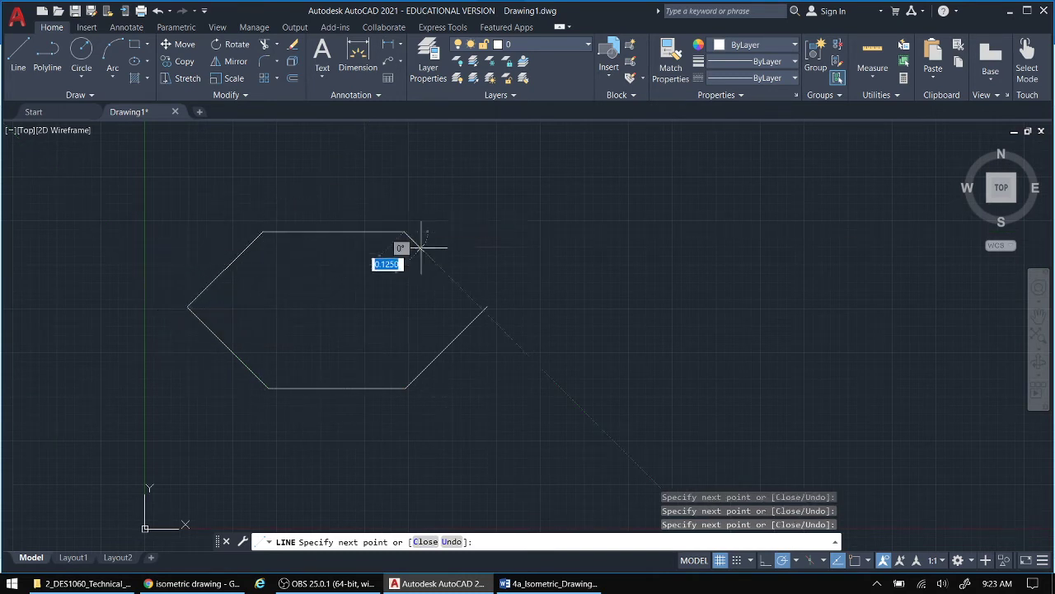
click(479, 299)
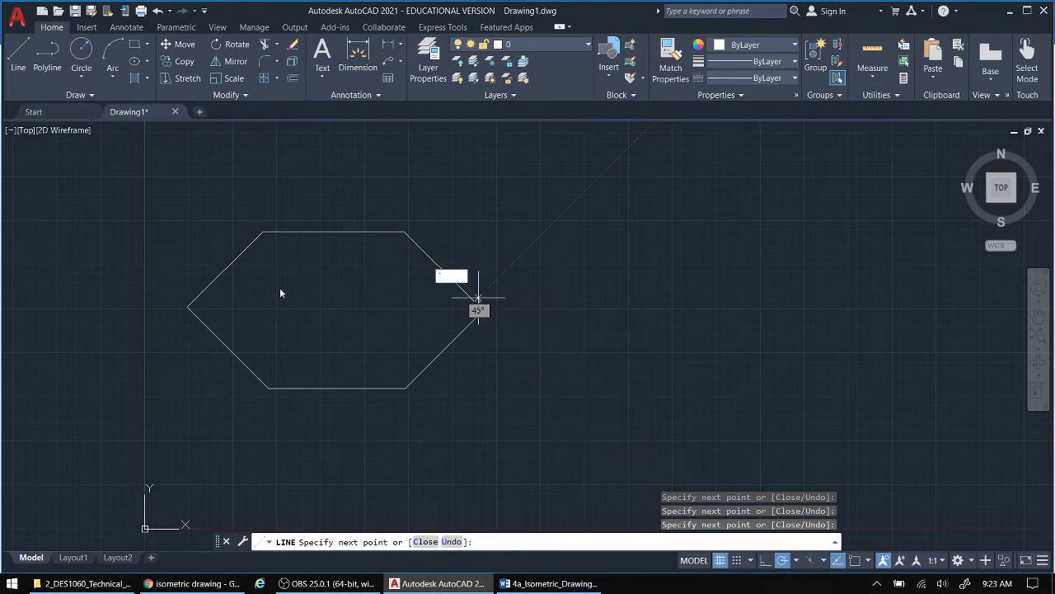
key(Escape)
key(Return)
click(476, 303)
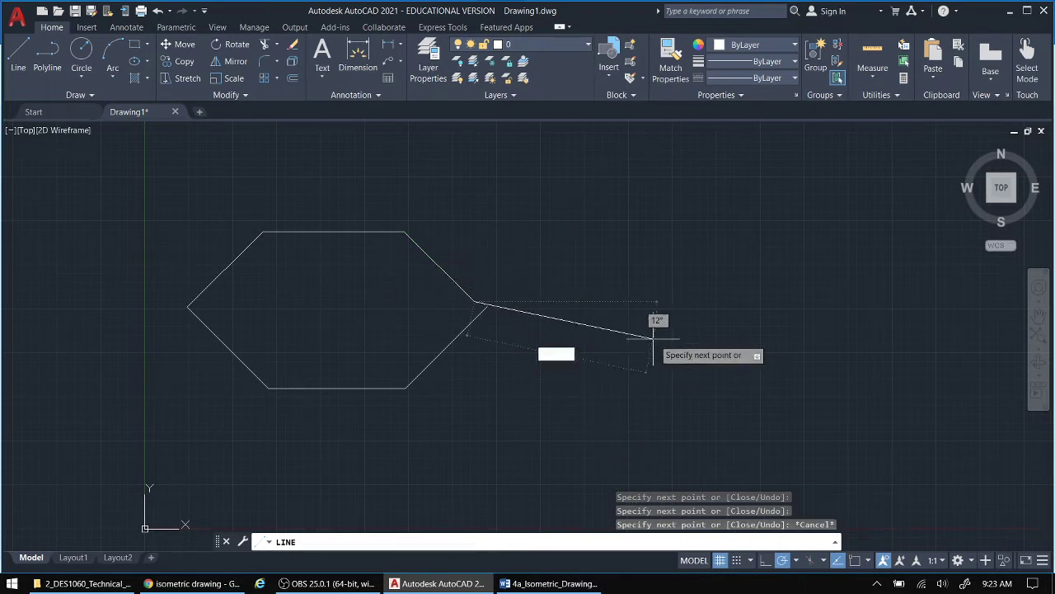
key(Escape)
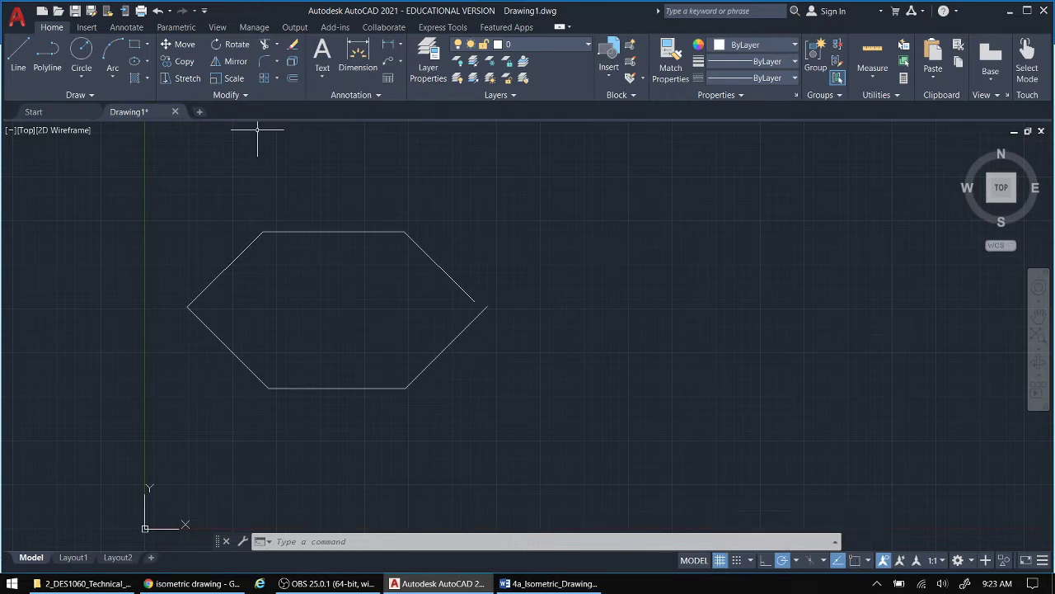
Draw a single line sloping down to the right, beside the six-sided outline
click(18, 54)
click(528, 188)
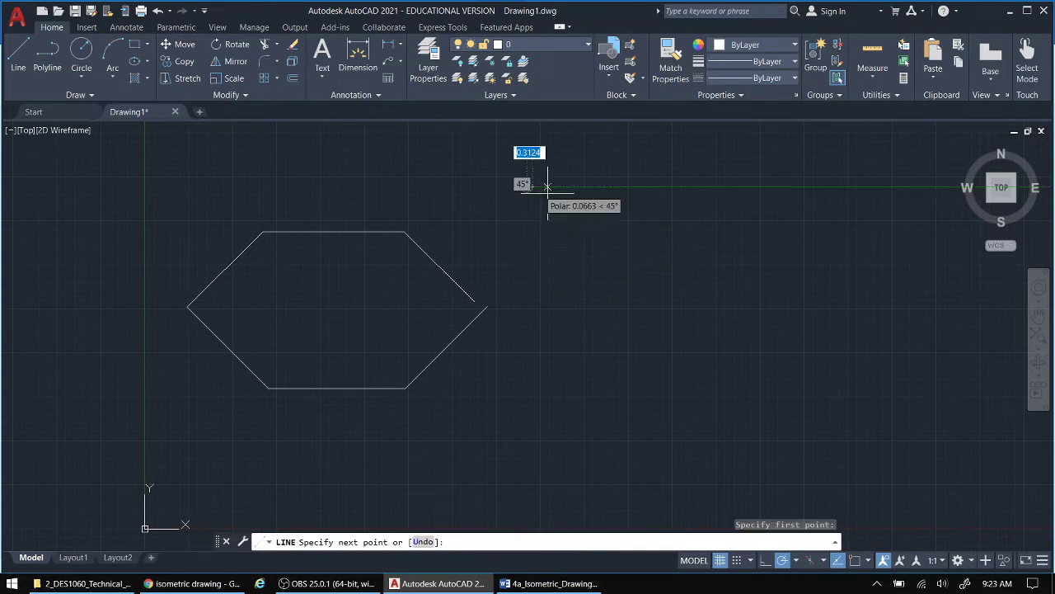
click(716, 291)
right_click(715, 291)
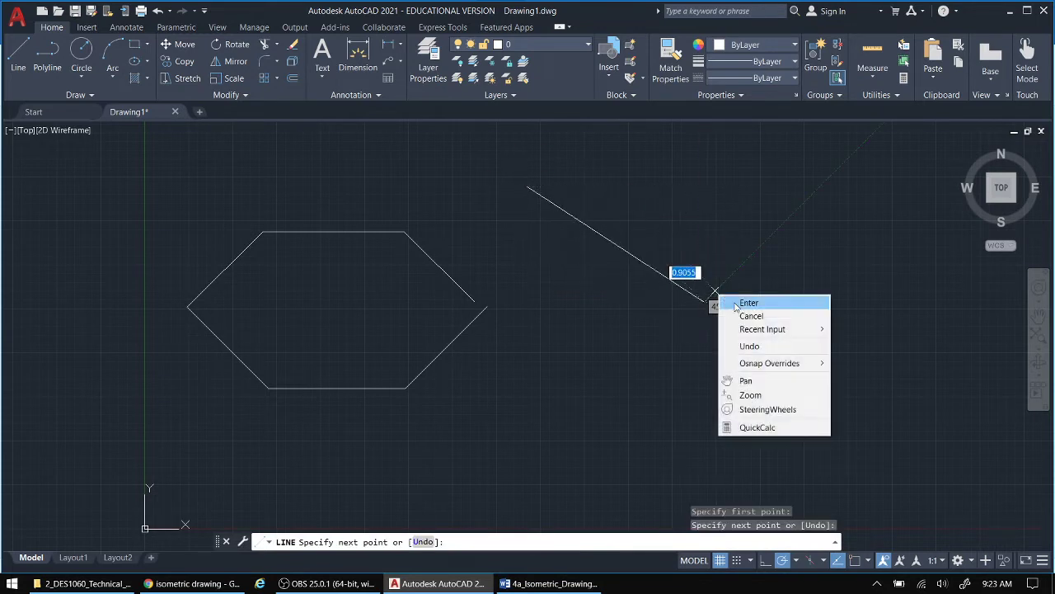
click(747, 301)
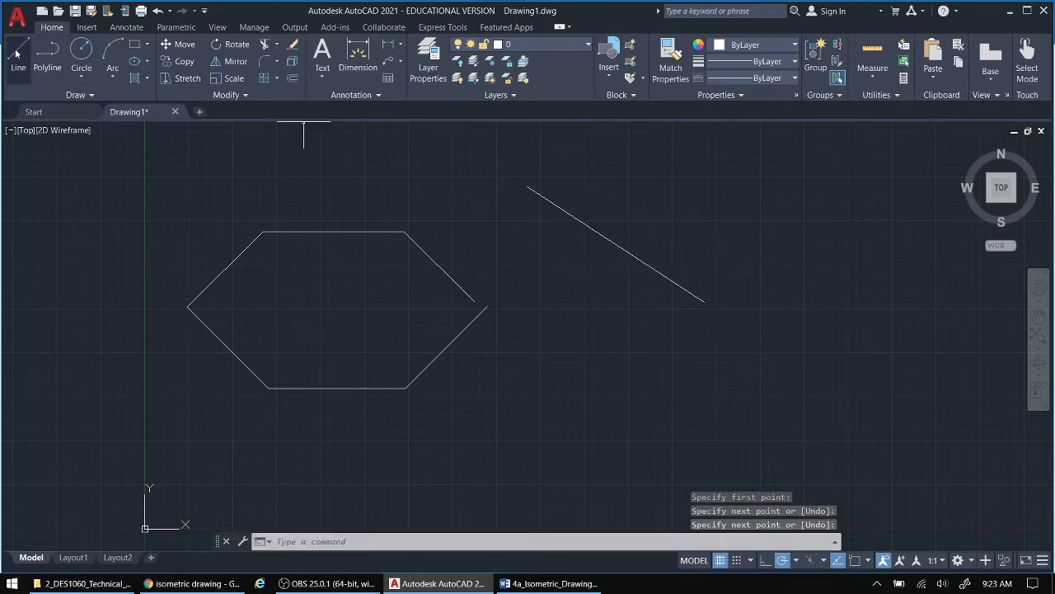
Draw a second line from below up to the lower end of the sloping line by eye, and inspect how closely the ends meet
click(18, 54)
click(605, 410)
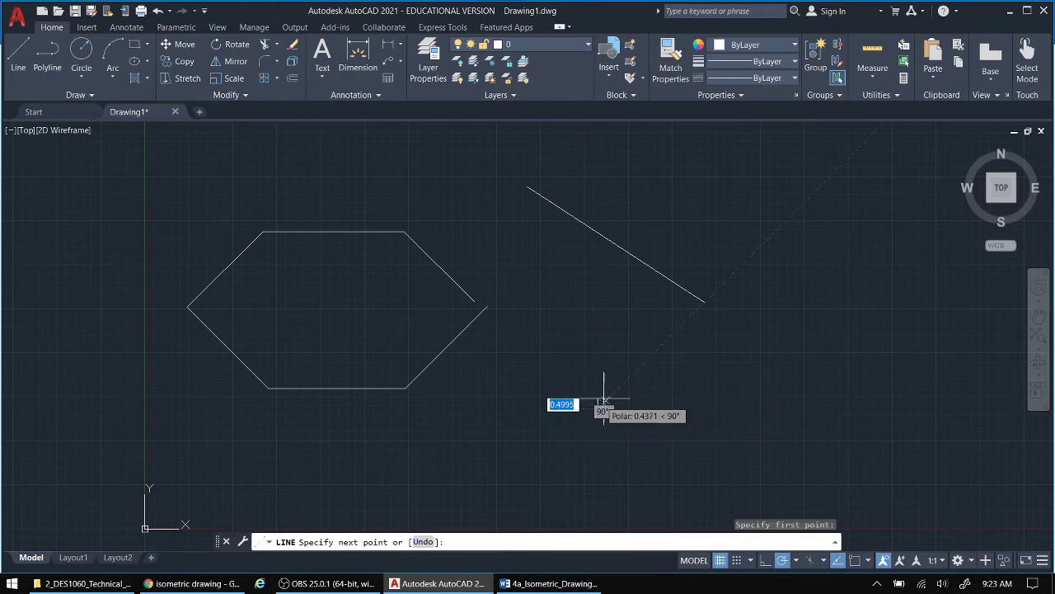
click(704, 301)
right_click(777, 322)
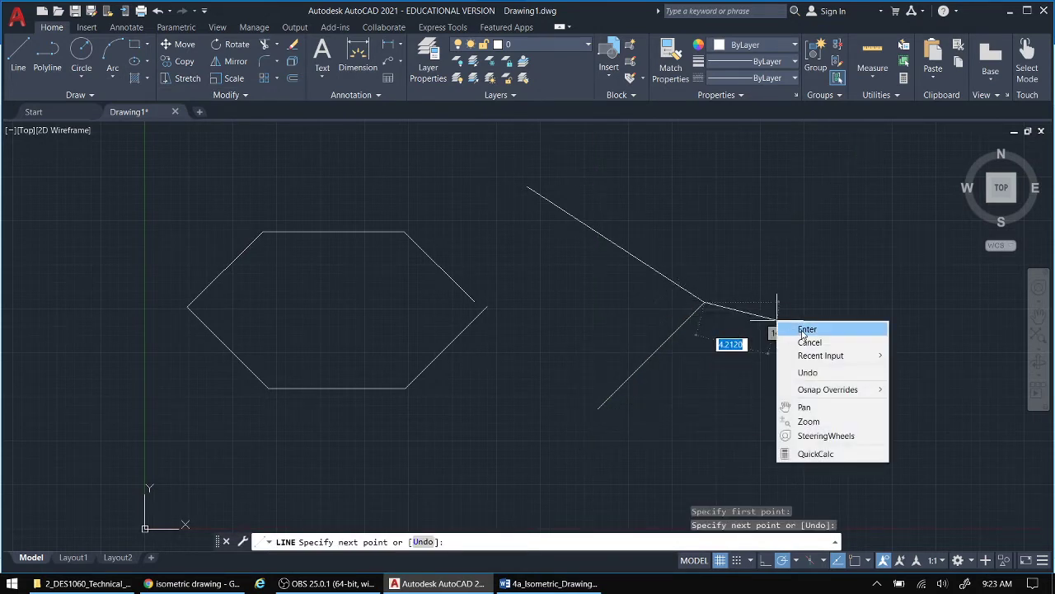
click(787, 328)
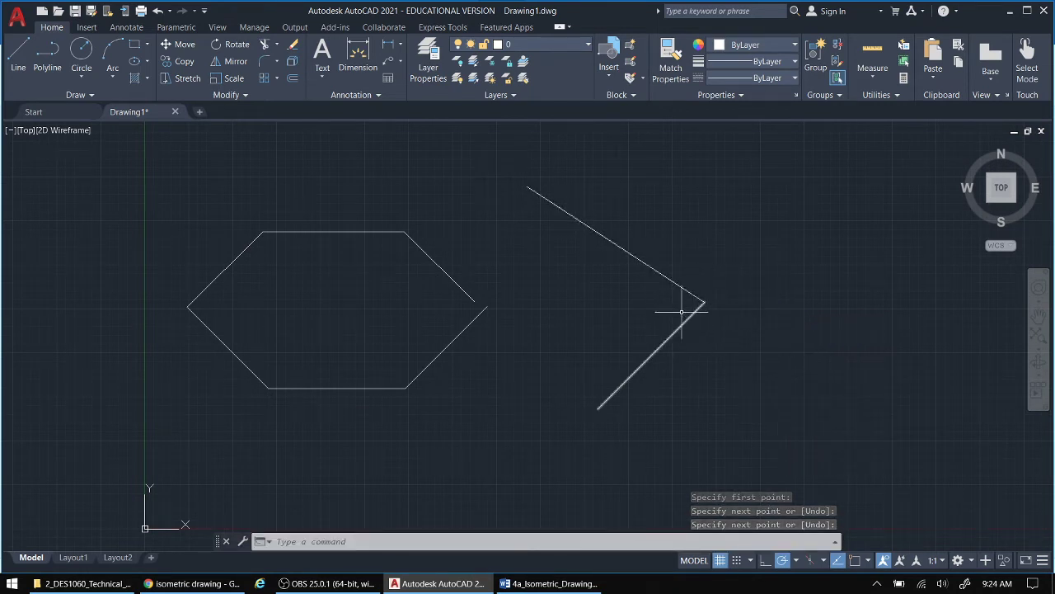
scroll(704, 305, up, 5)
scroll(709, 293, up, 8)
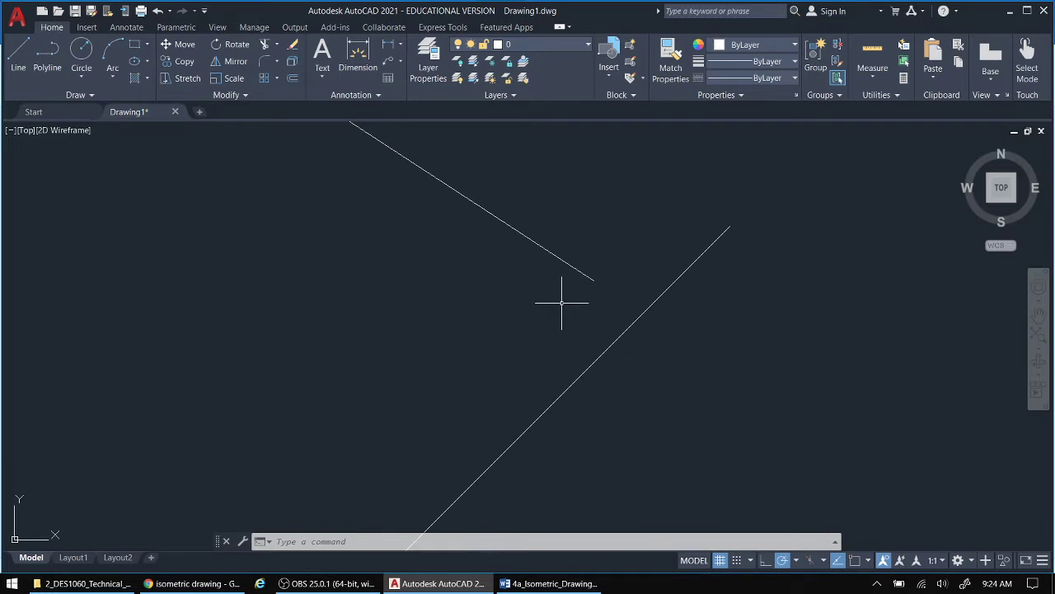
scroll(544, 310, down, 5)
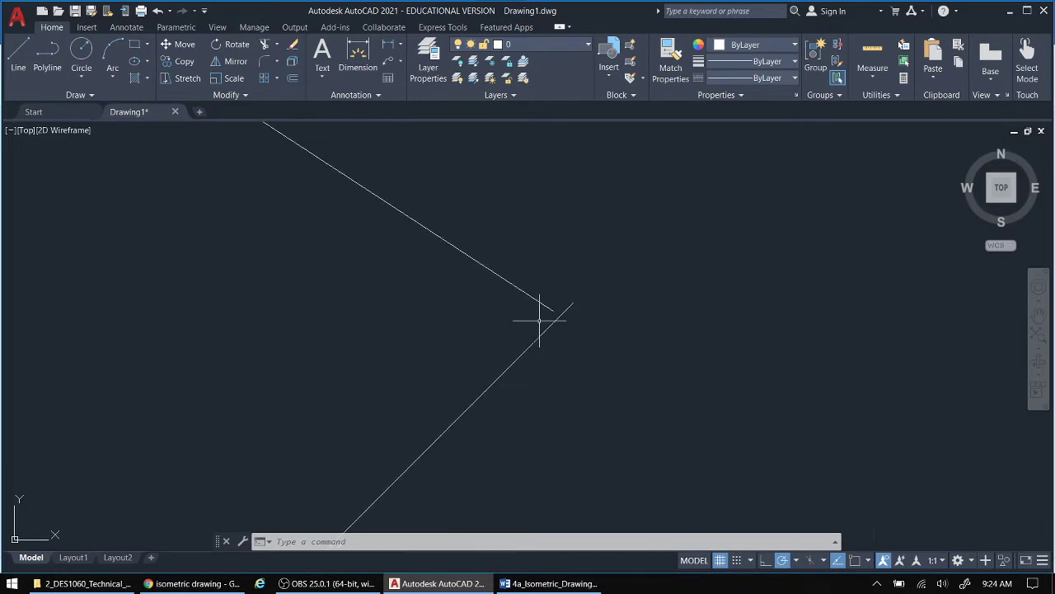
scroll(539, 320, down, 6)
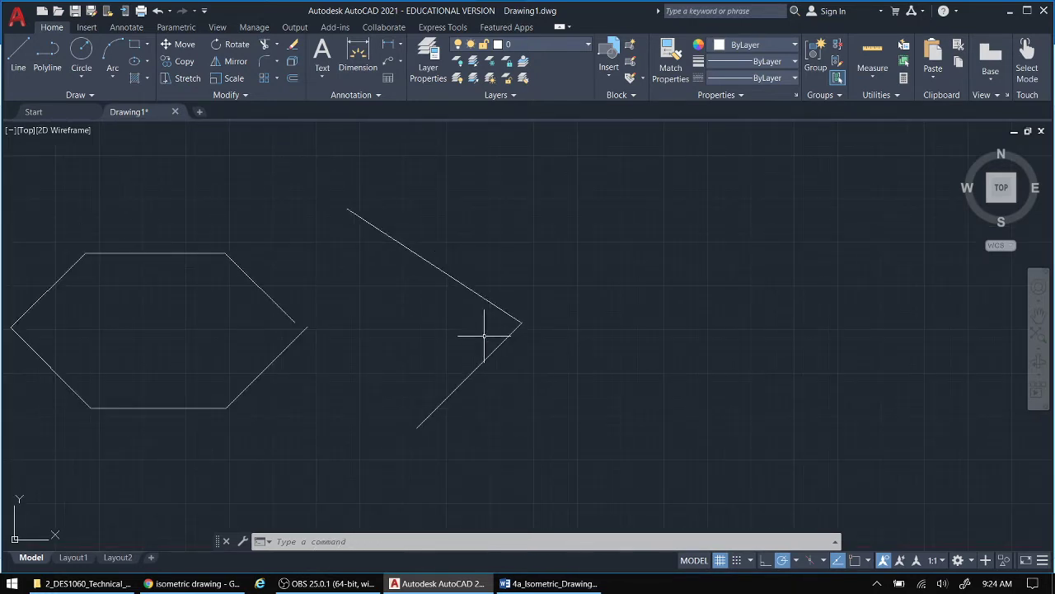
Draw a third line by eye between the free ends of the two lines to form a triangle
click(20, 56)
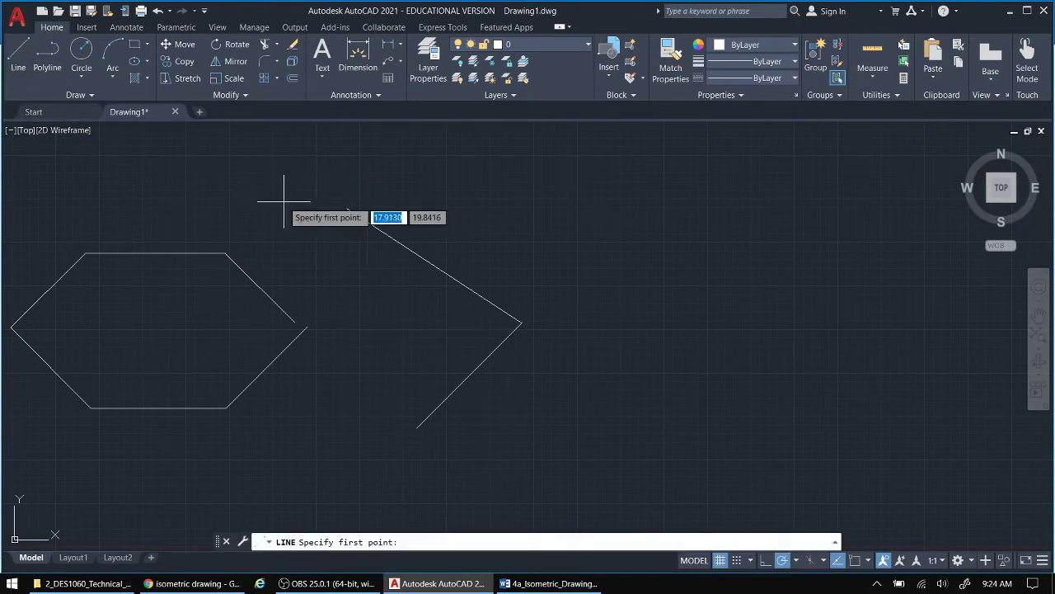
click(346, 211)
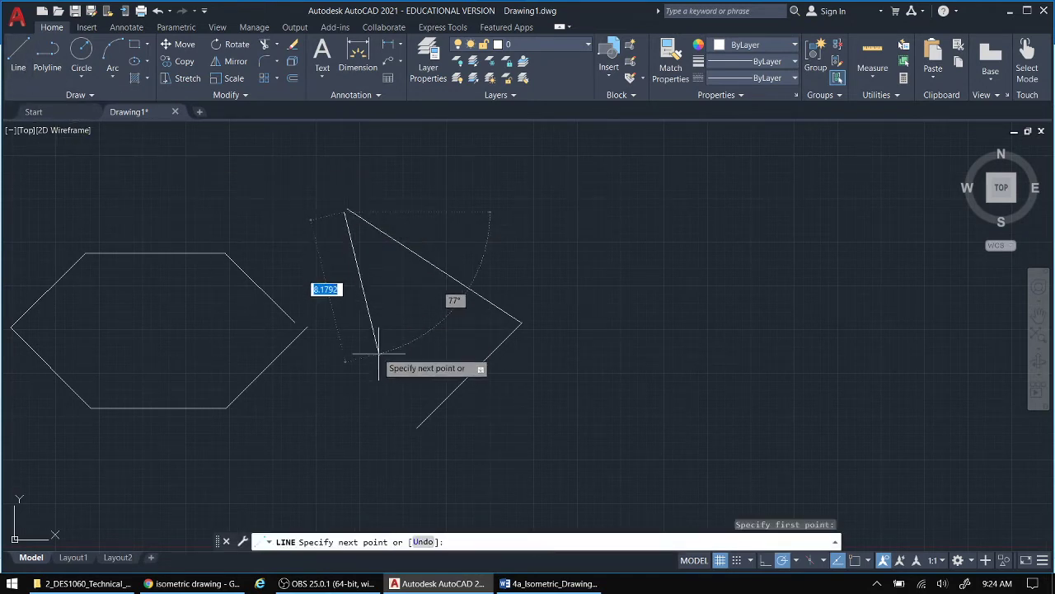
click(417, 428)
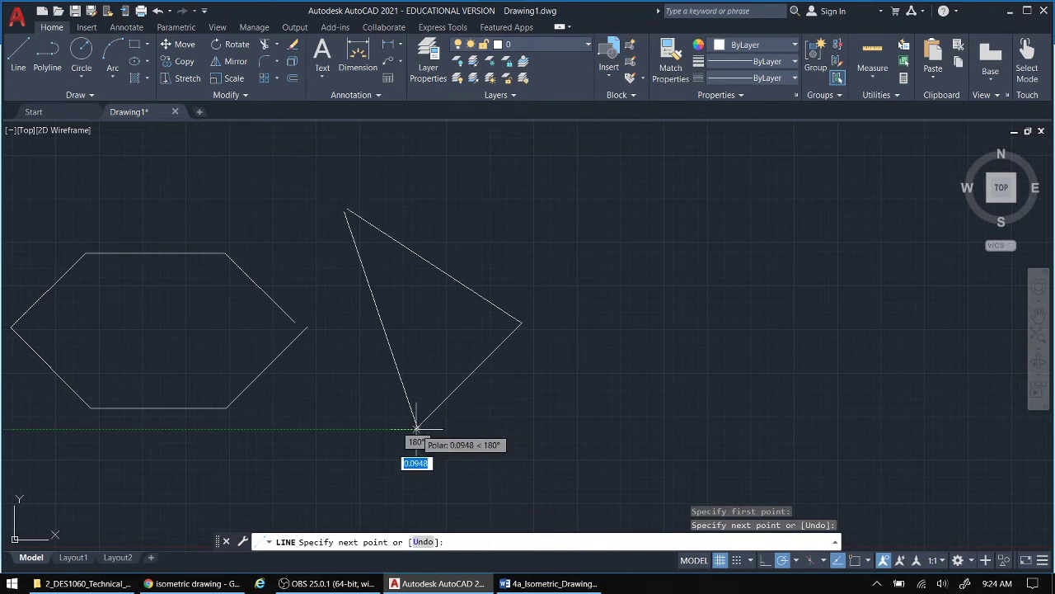
key(Escape)
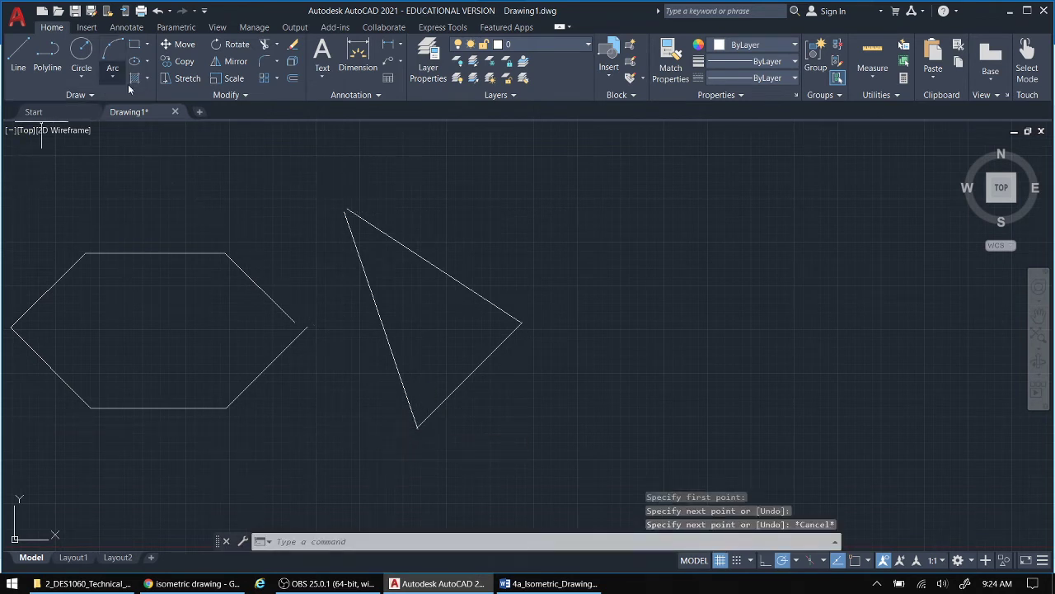
Try to hatch the inside of the triangle
click(420, 314)
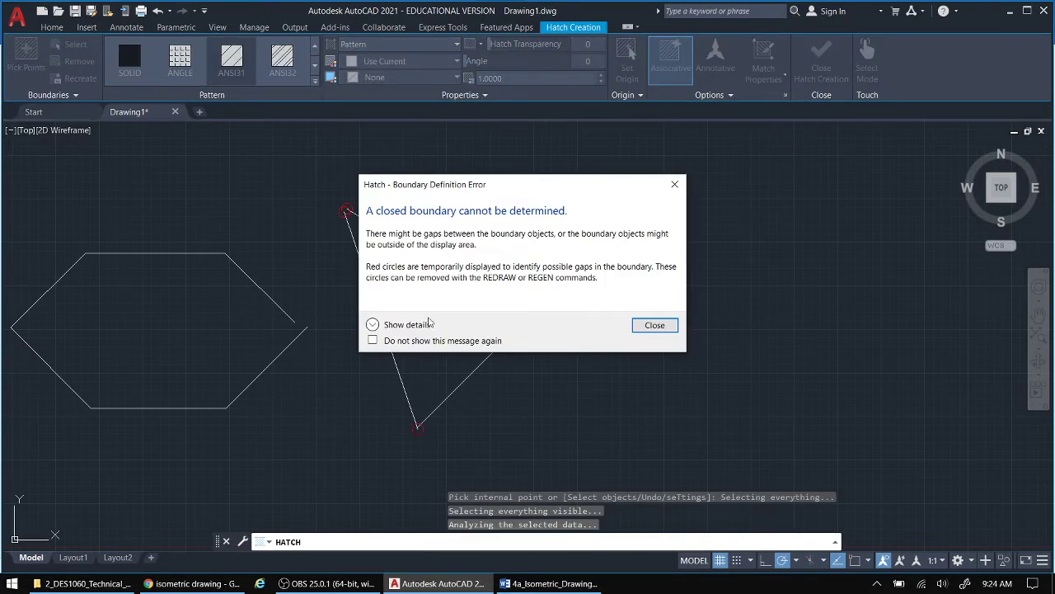
click(674, 184)
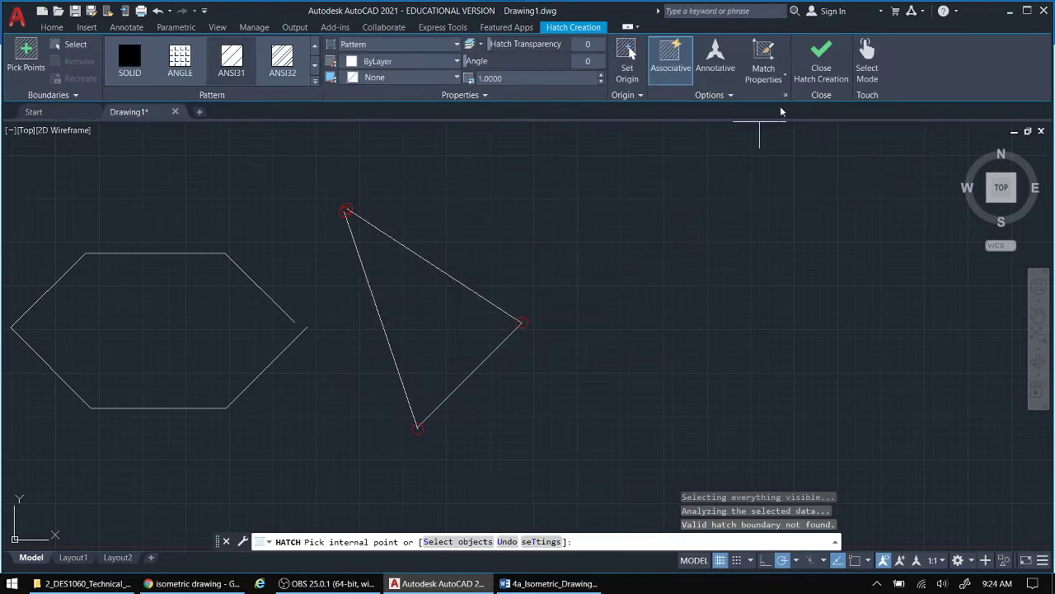
click(821, 71)
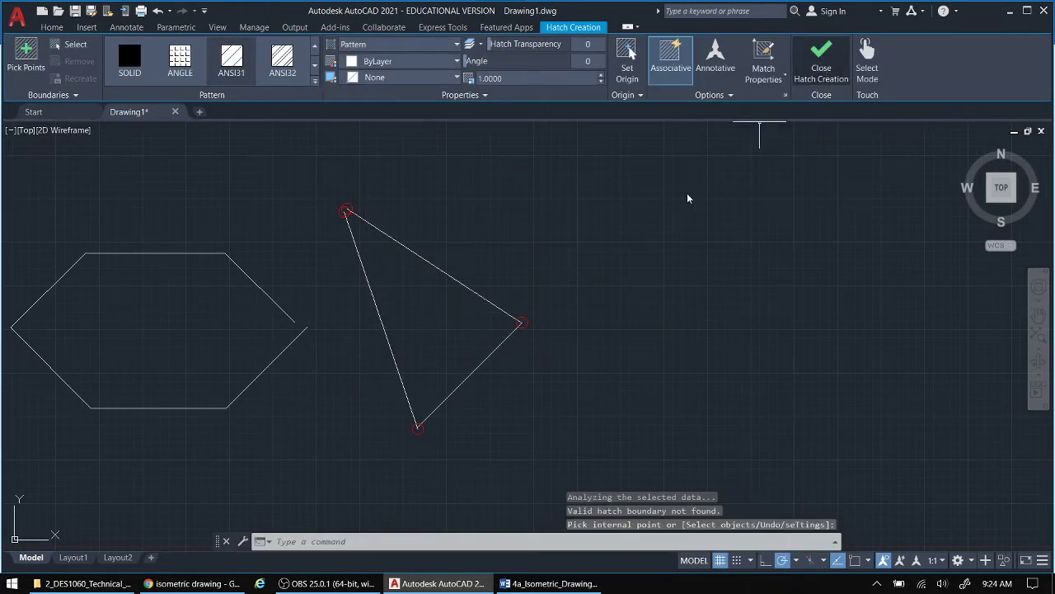
Delete the three lines of the triangle
click(324, 180)
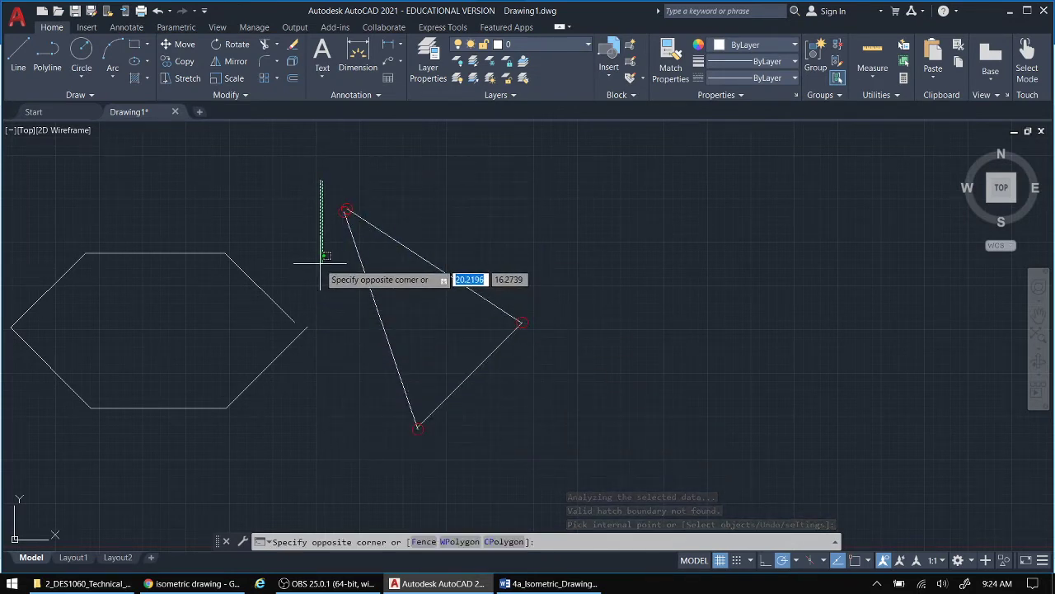
click(560, 455)
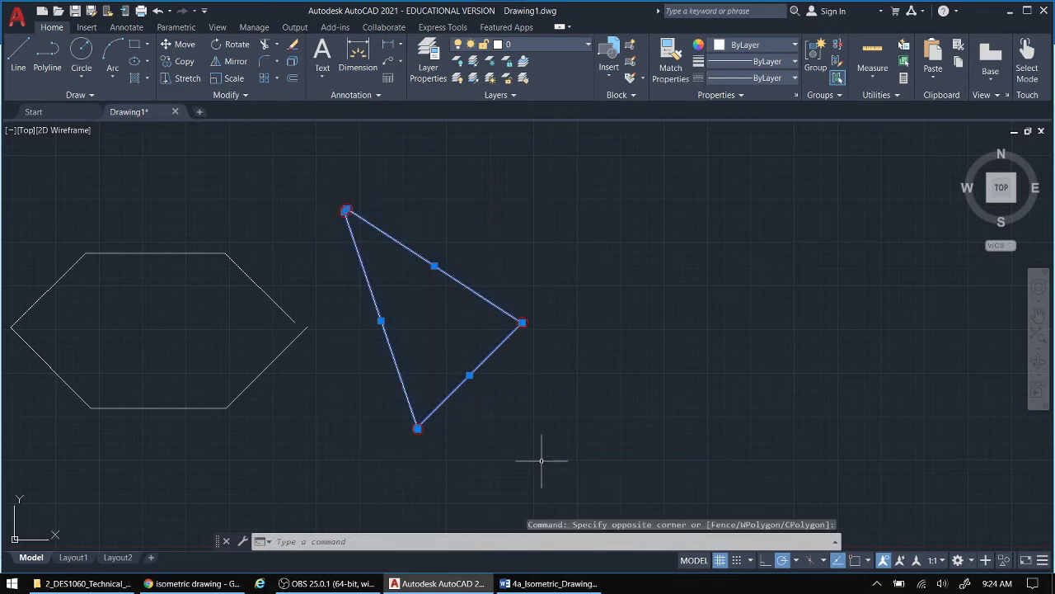
key(Delete)
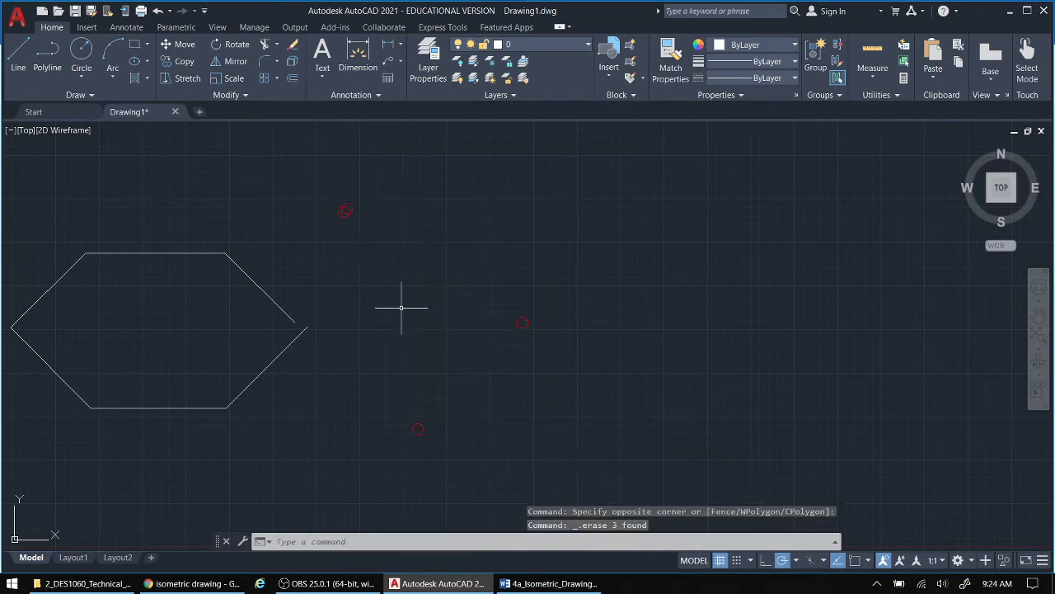
Turn on object snap and look through the available snap modes without changing them
click(855, 560)
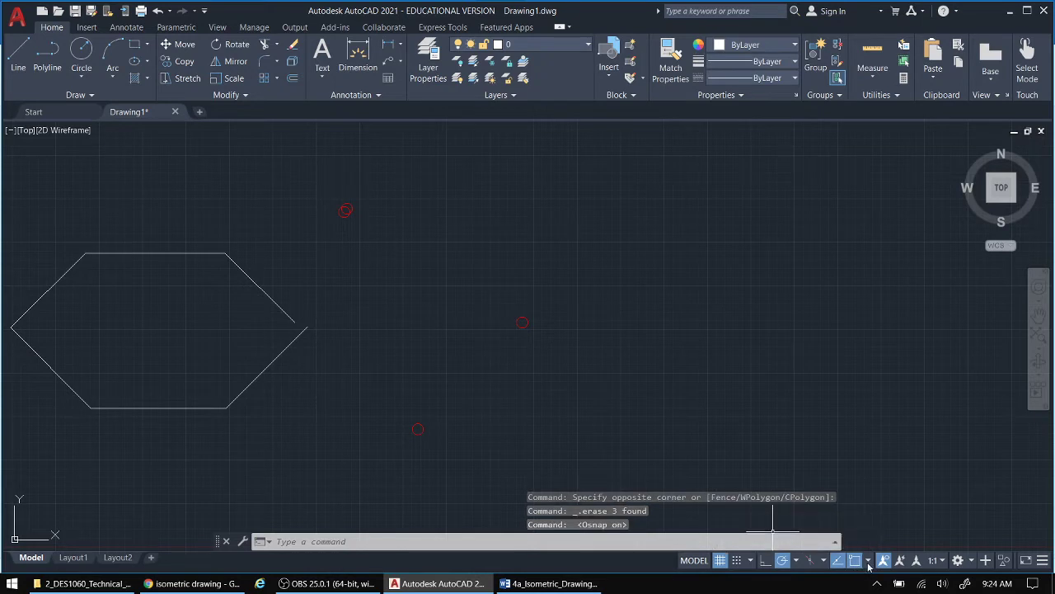
click(868, 562)
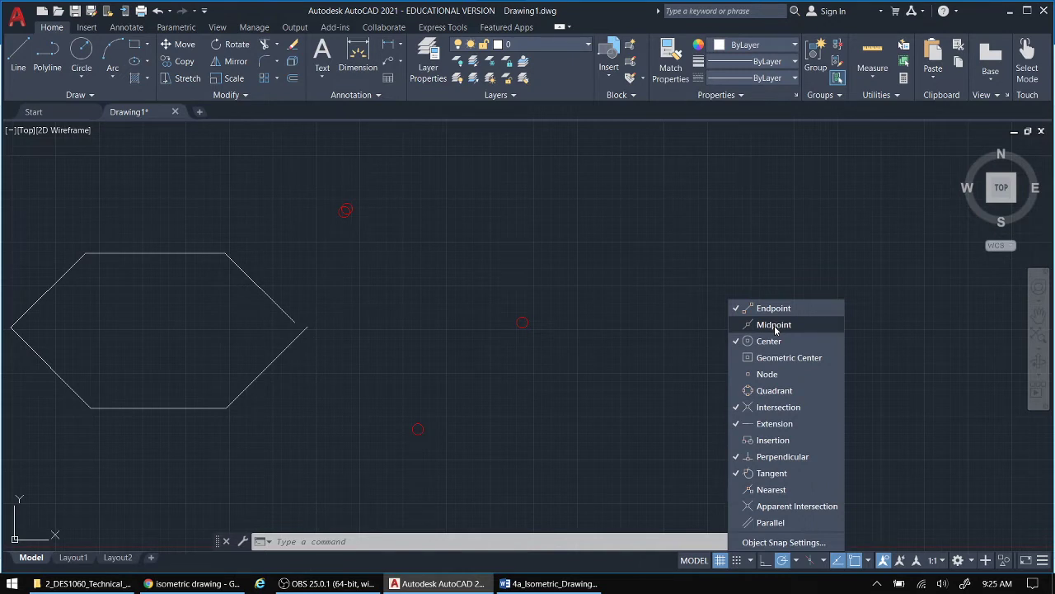
click(743, 241)
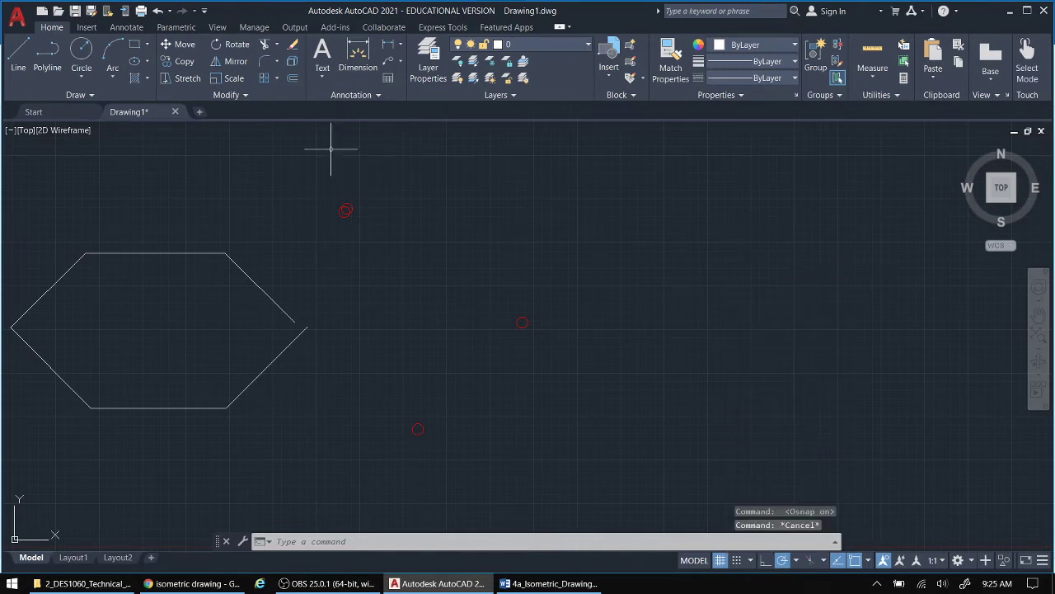
Draw a single line sloping down to the right at 45° in the empty area beside the six-sided outline
click(18, 54)
click(485, 174)
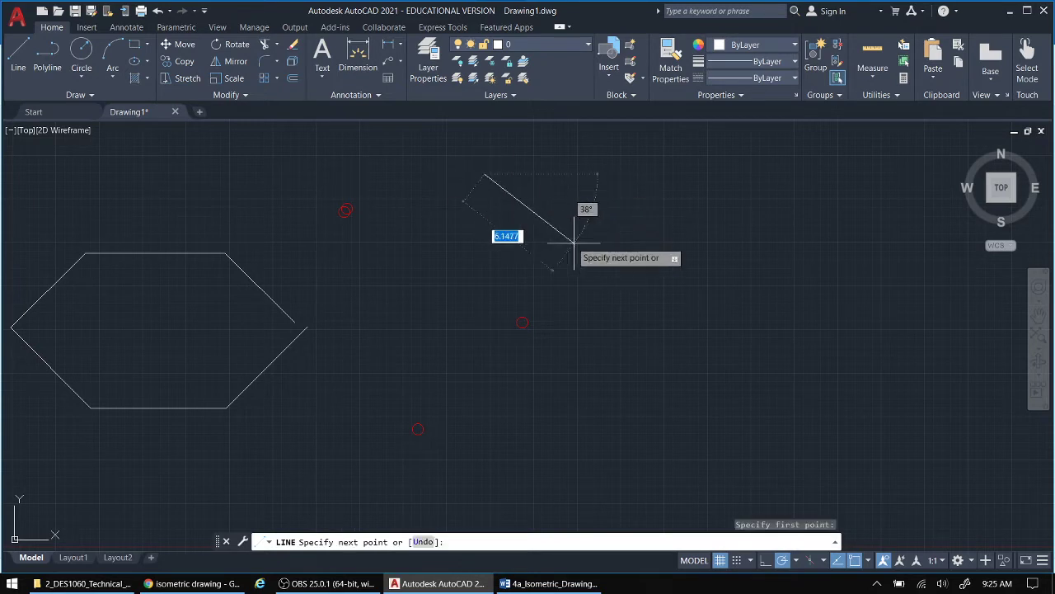
click(642, 330)
right_click(672, 301)
click(698, 312)
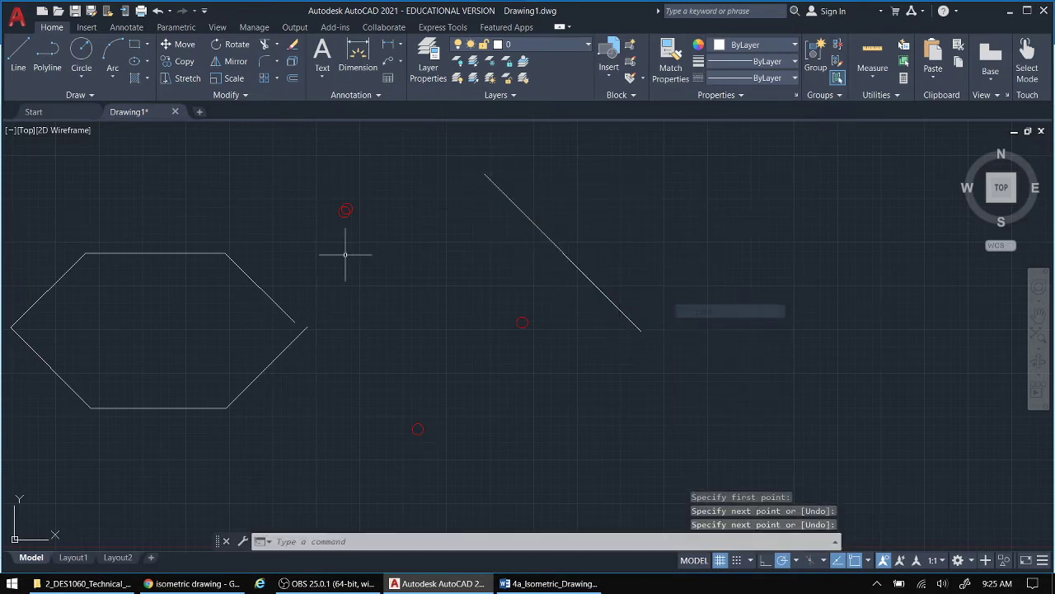
Draw a second line from below, snapped to the lower endpoint of the 45° line, and inspect the joint
click(19, 54)
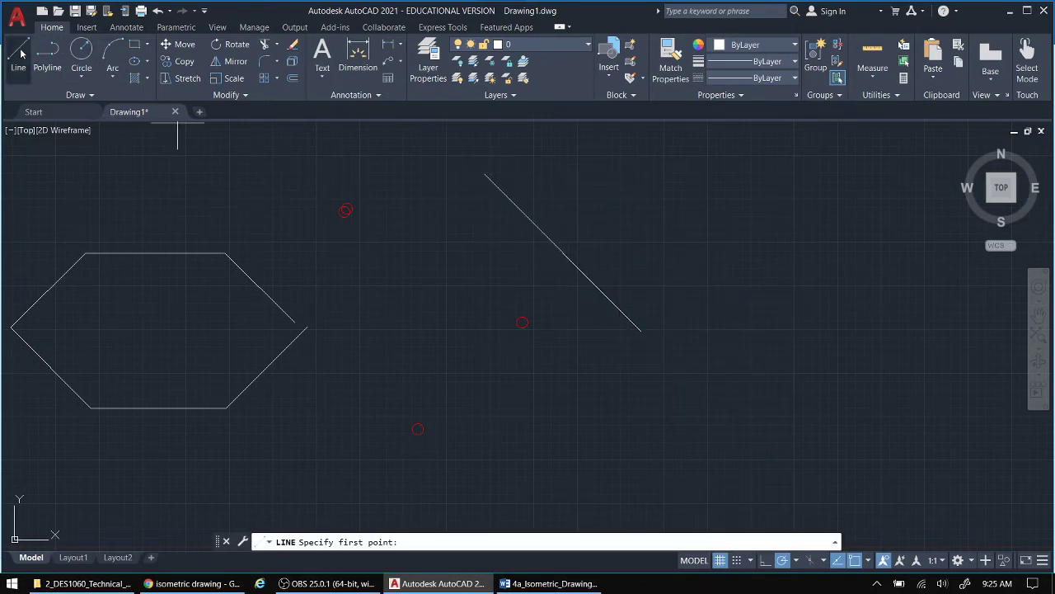
click(546, 443)
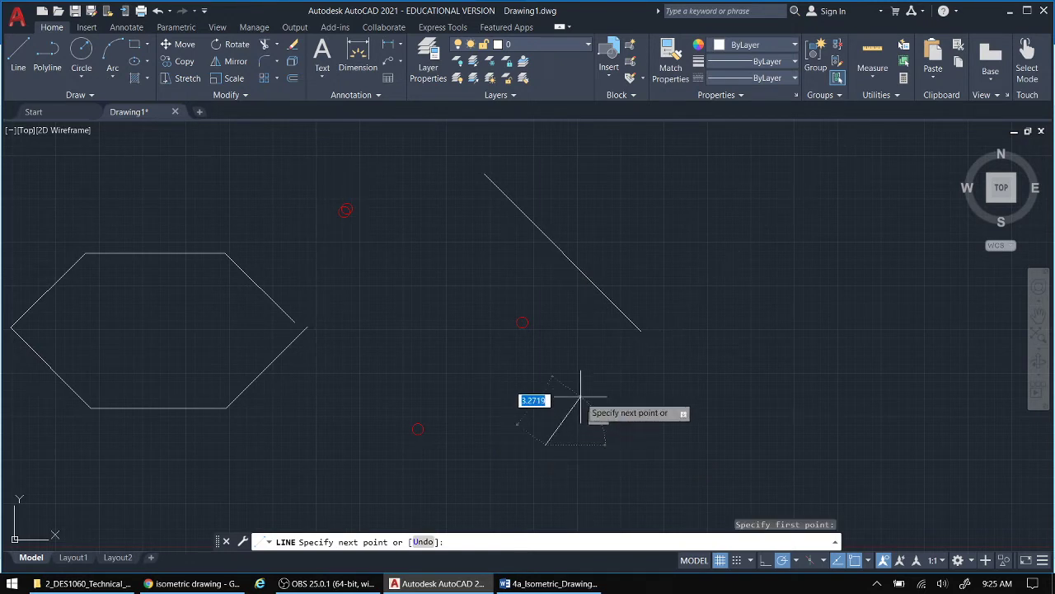
click(638, 334)
right_click(711, 406)
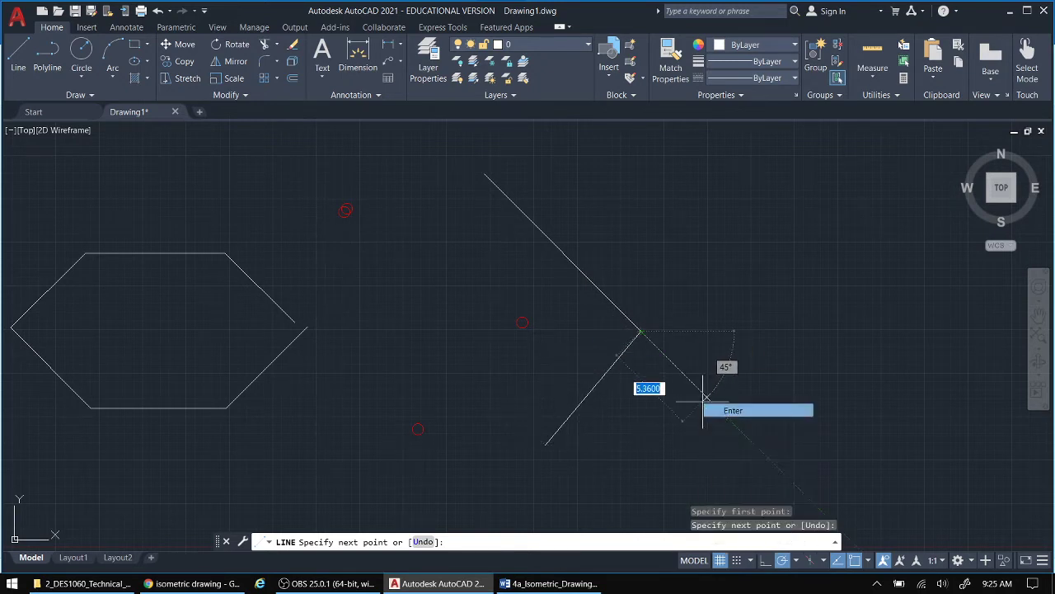
click(719, 410)
scroll(643, 332, up, 5)
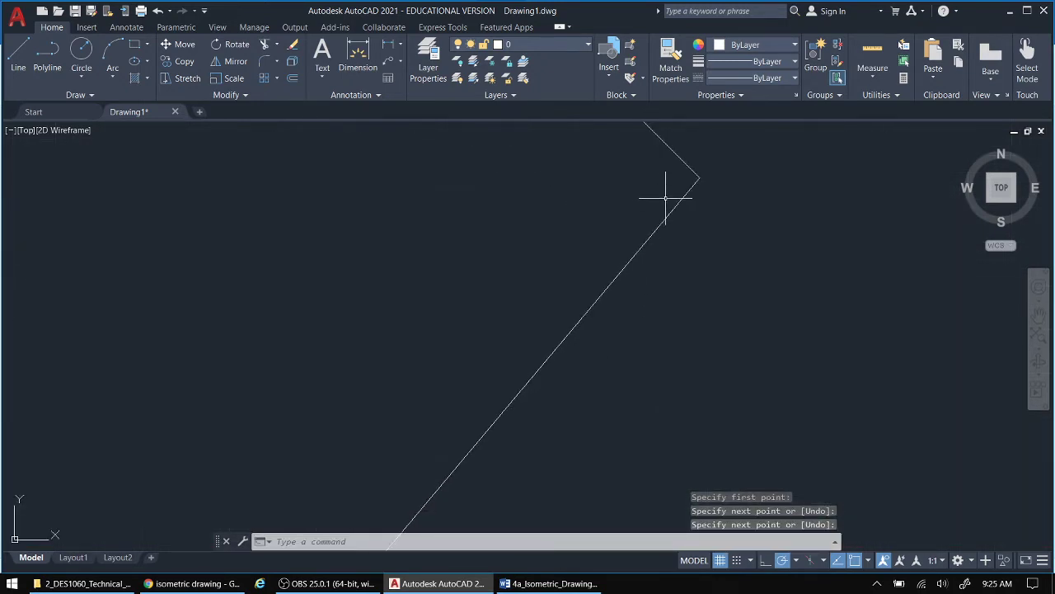
scroll(672, 228, down, 6)
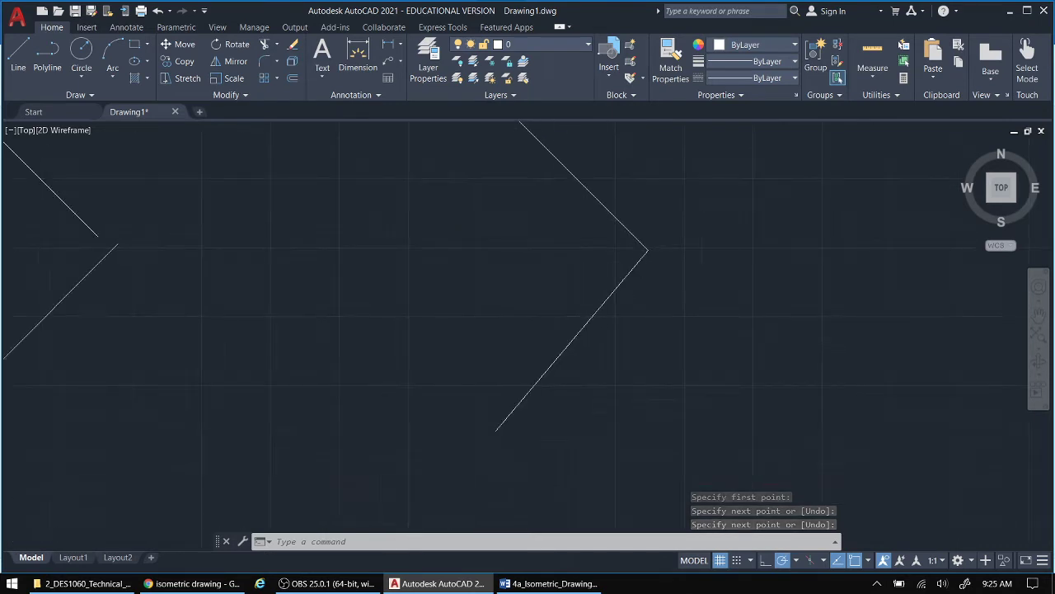
Close the triangle with a line snapped from the upper free endpoint to the lower free endpoint
click(18, 55)
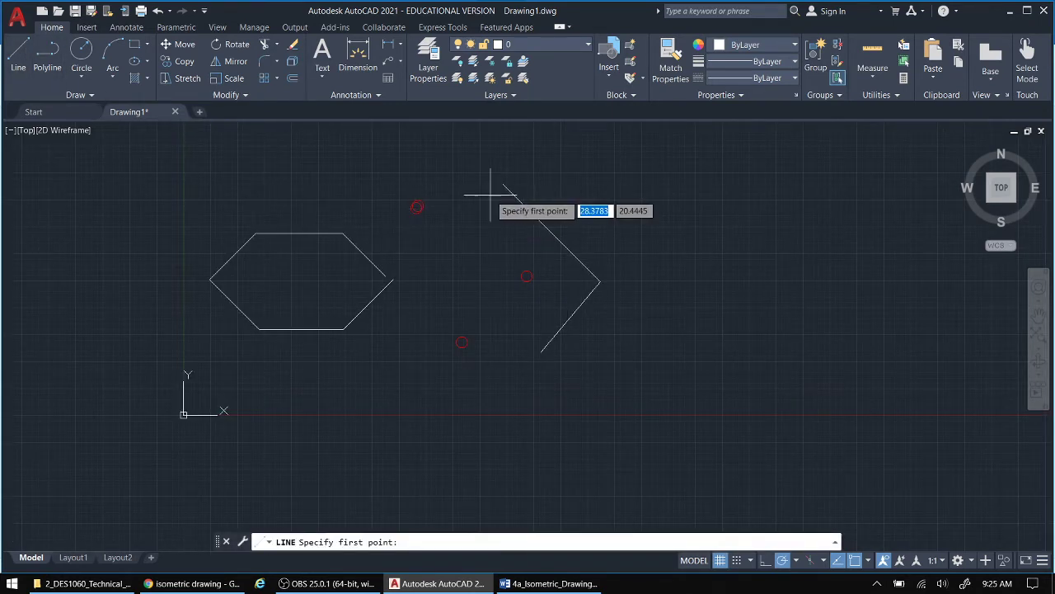
click(503, 185)
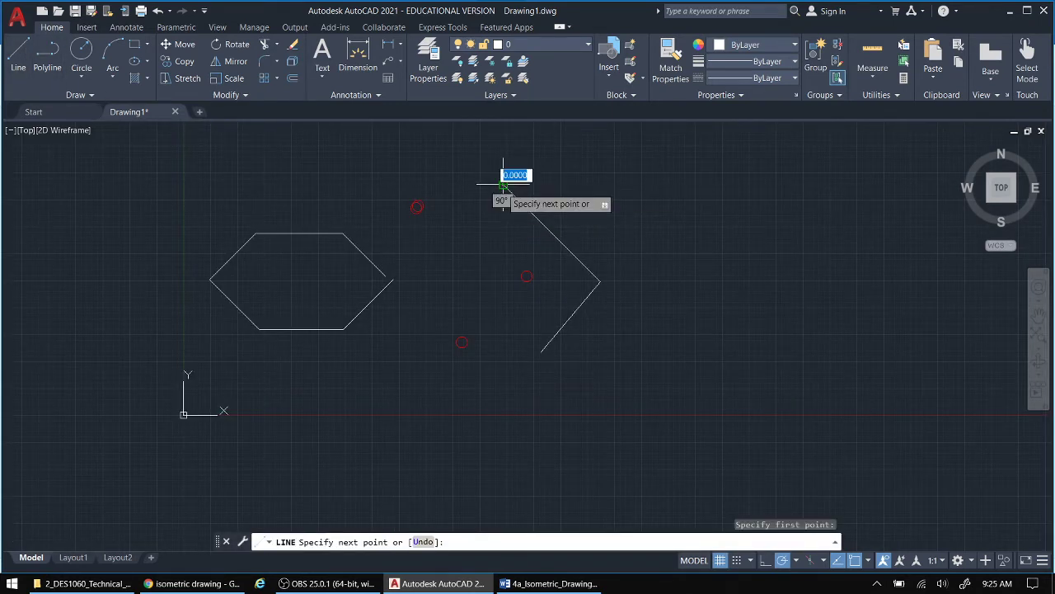
click(541, 352)
right_click(608, 420)
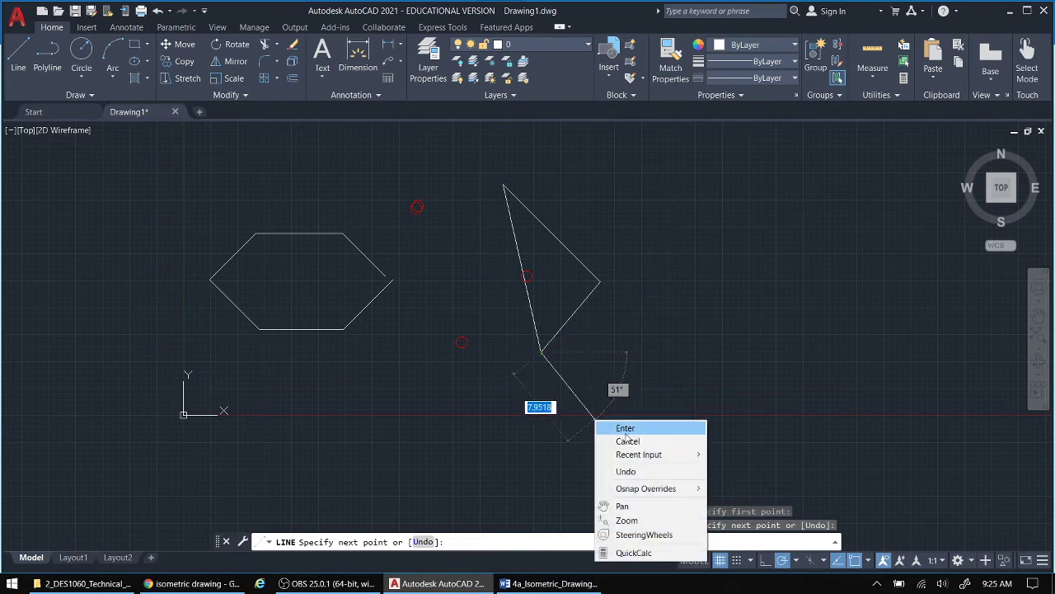
click(624, 428)
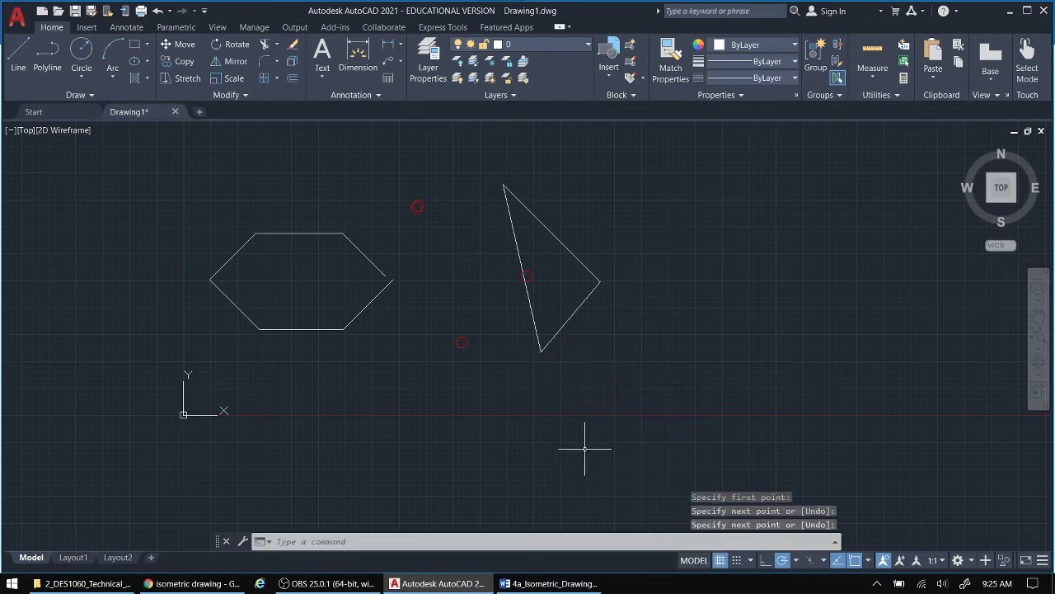
Hatch the inside of the closed triangle with the ANGLE pattern
click(136, 80)
click(180, 59)
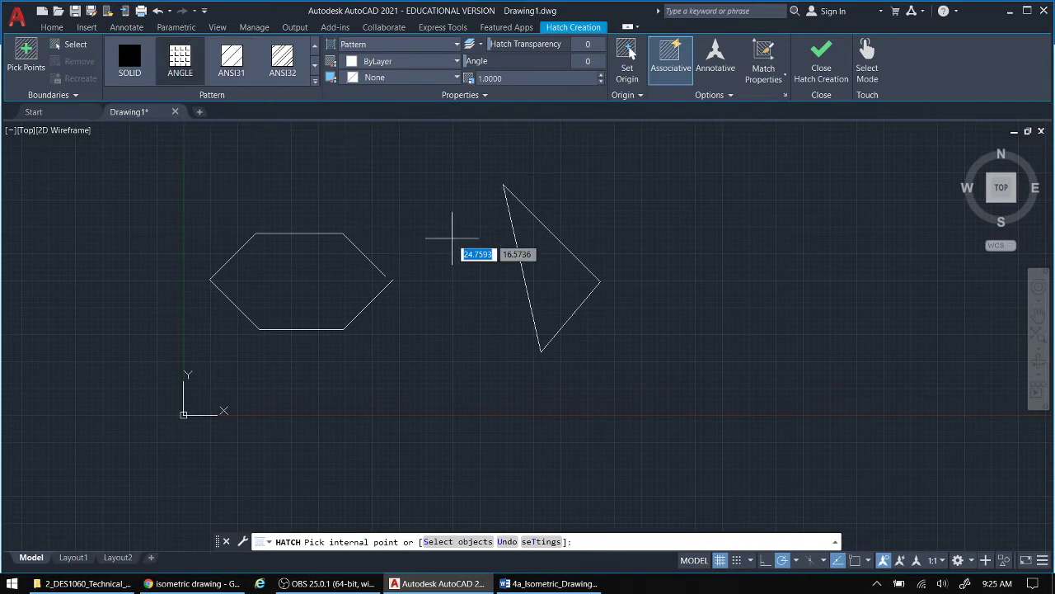
click(551, 275)
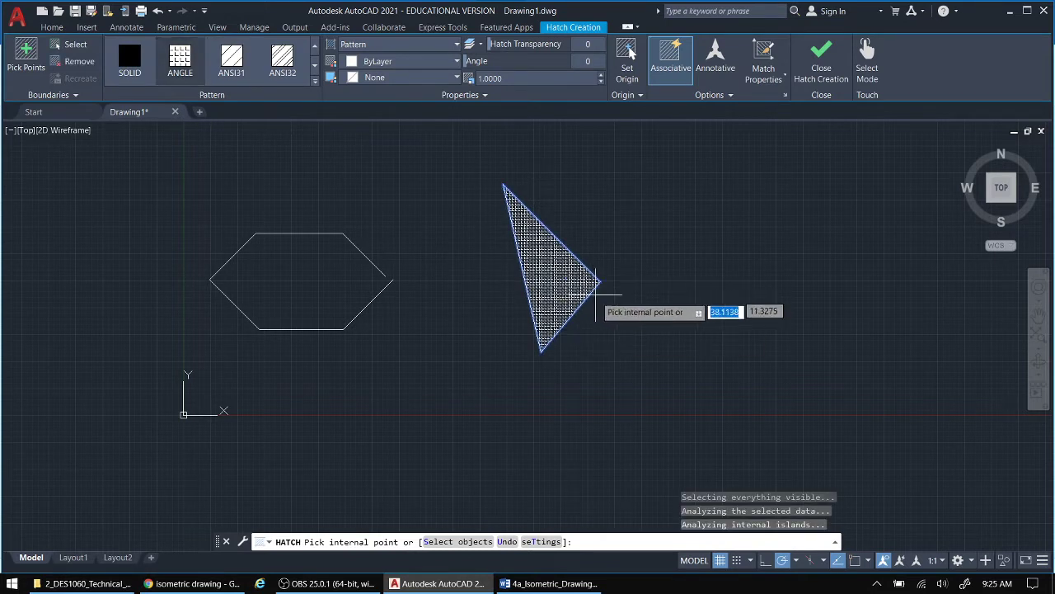
click(821, 58)
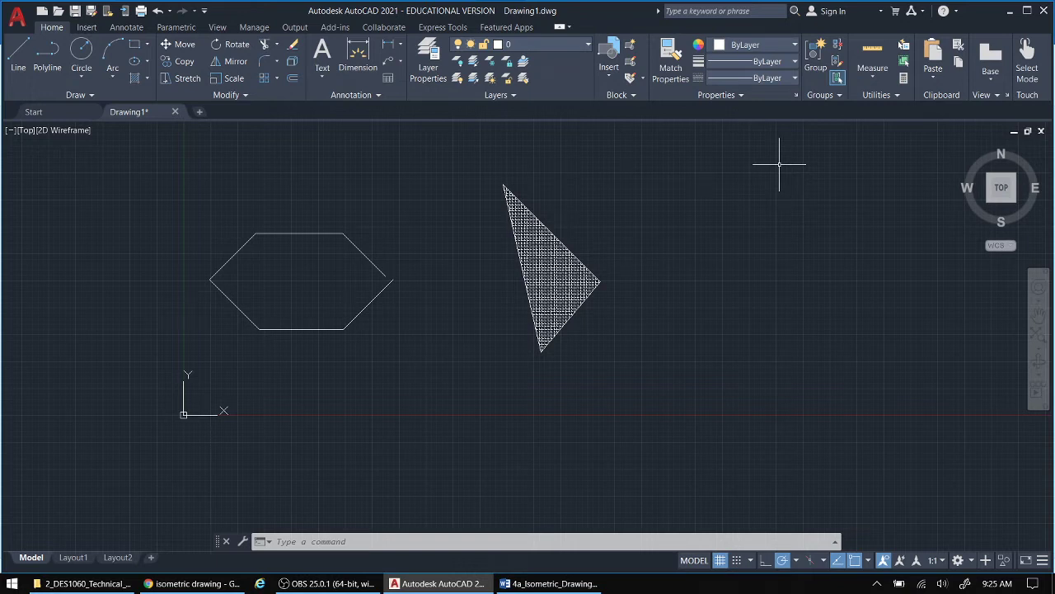
Delete the six-sided outline and the hatched triangle together
click(198, 161)
click(643, 413)
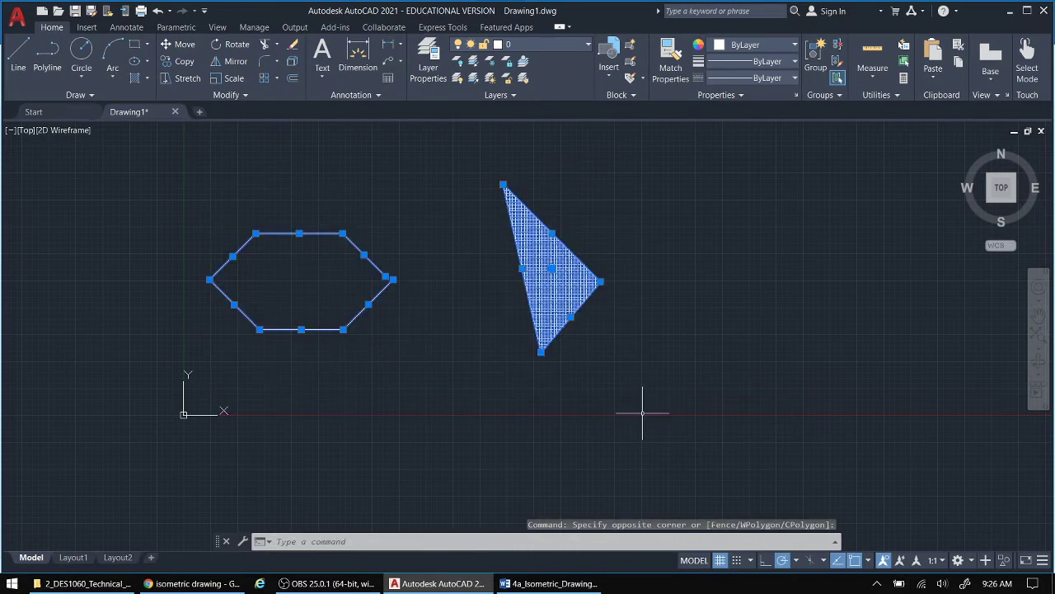
key(Delete)
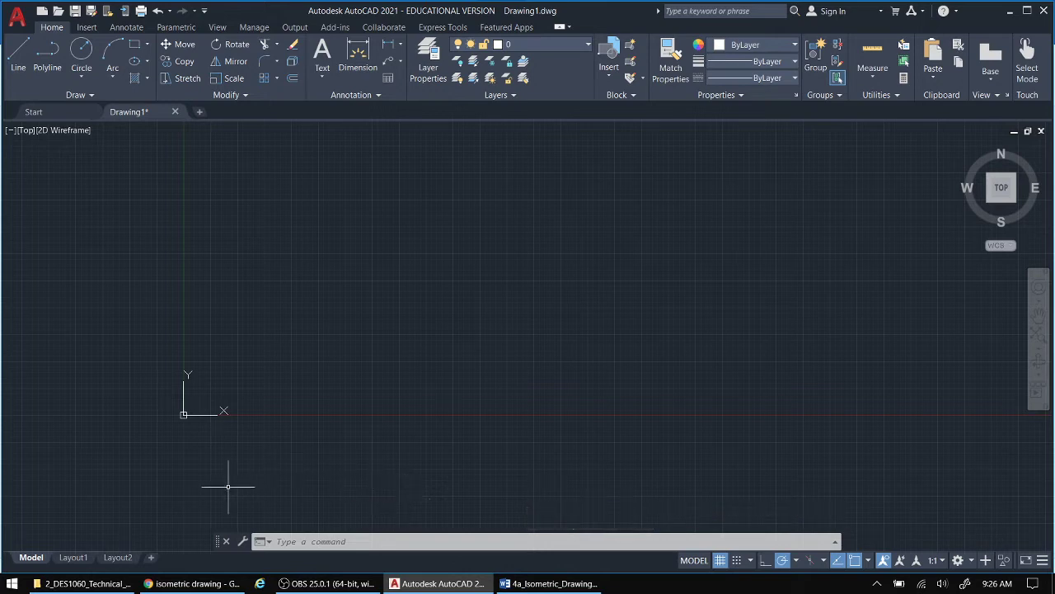
Switch to Chrome and examine the isometric drawing image results, opening the preview of the Behance building drawing
click(186, 584)
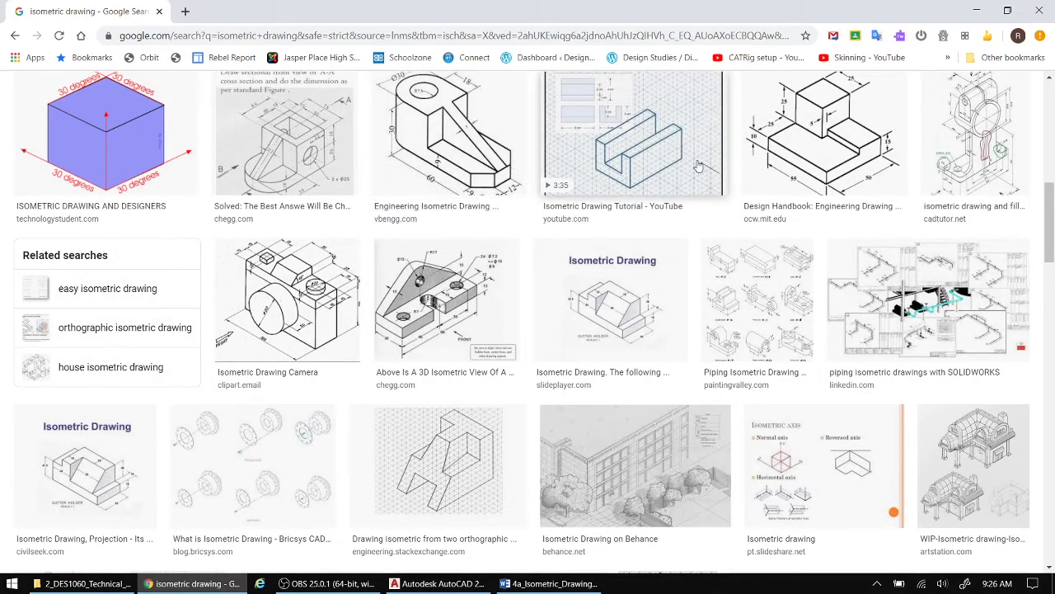
scroll(433, 432, down, 2)
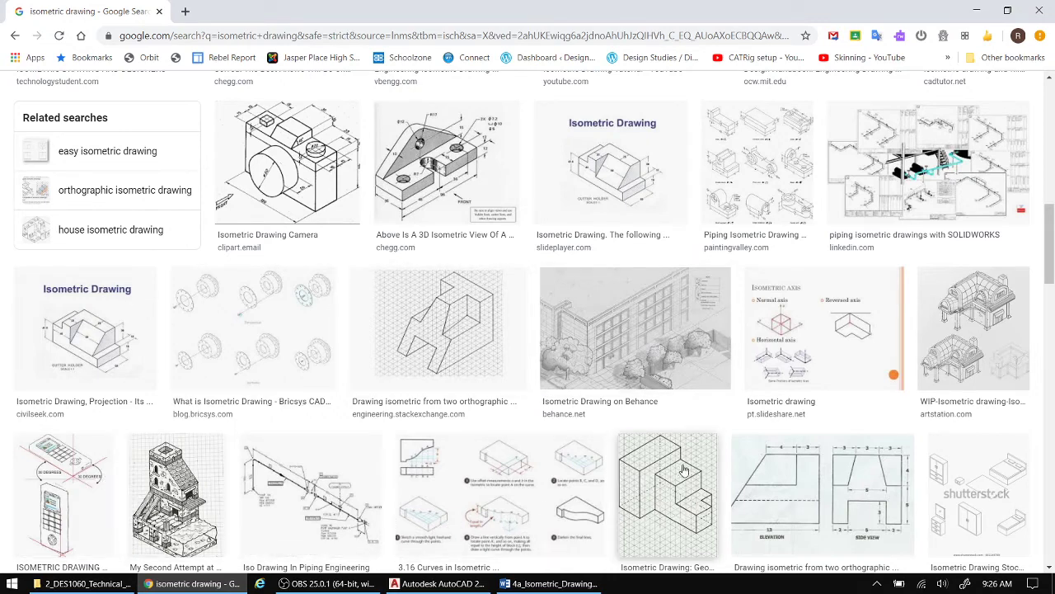
scroll(682, 456, down, 2)
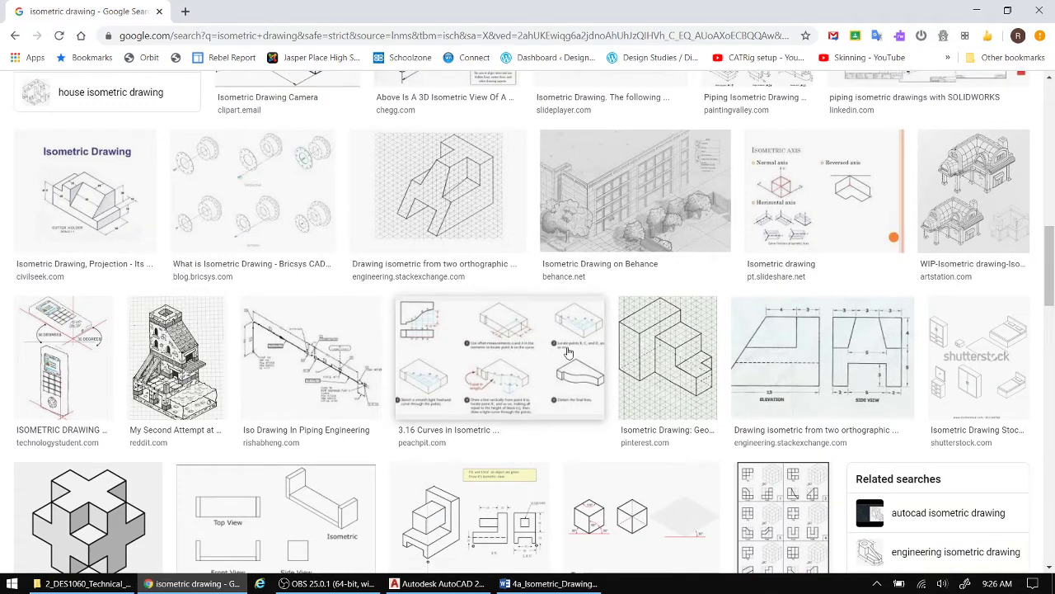
click(627, 202)
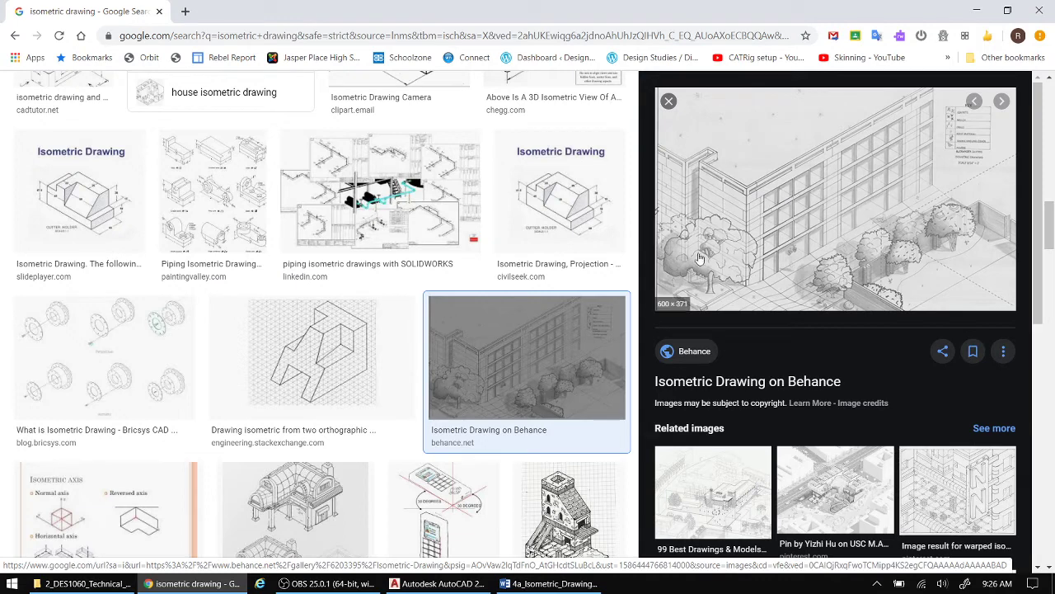
scroll(372, 412, down, 1)
scroll(372, 411, down, 1)
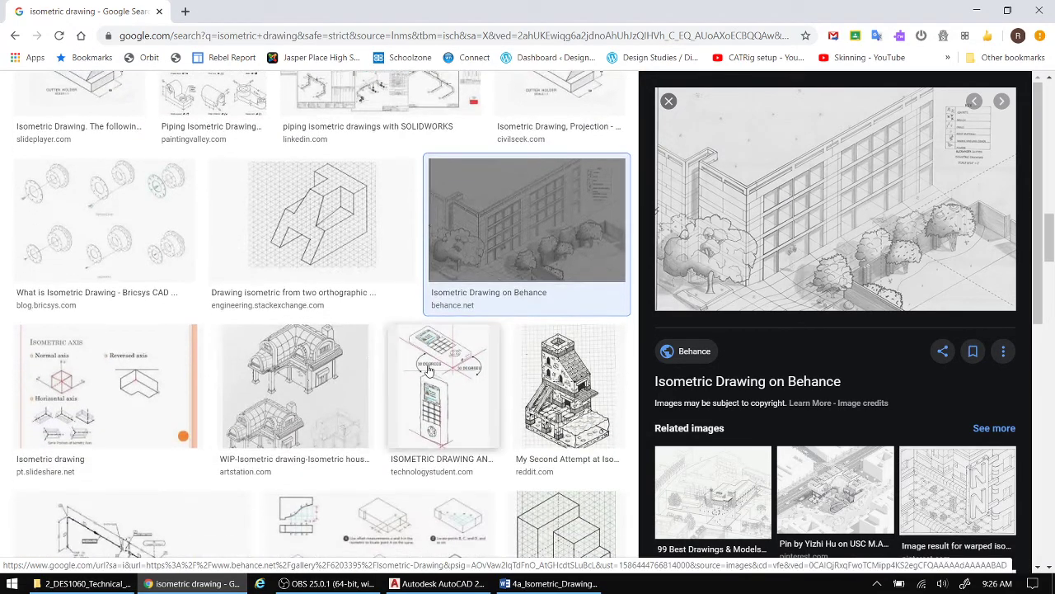
Switch back to AutoCAD and draw a vertical line 4 units long in the empty drawing area
click(431, 583)
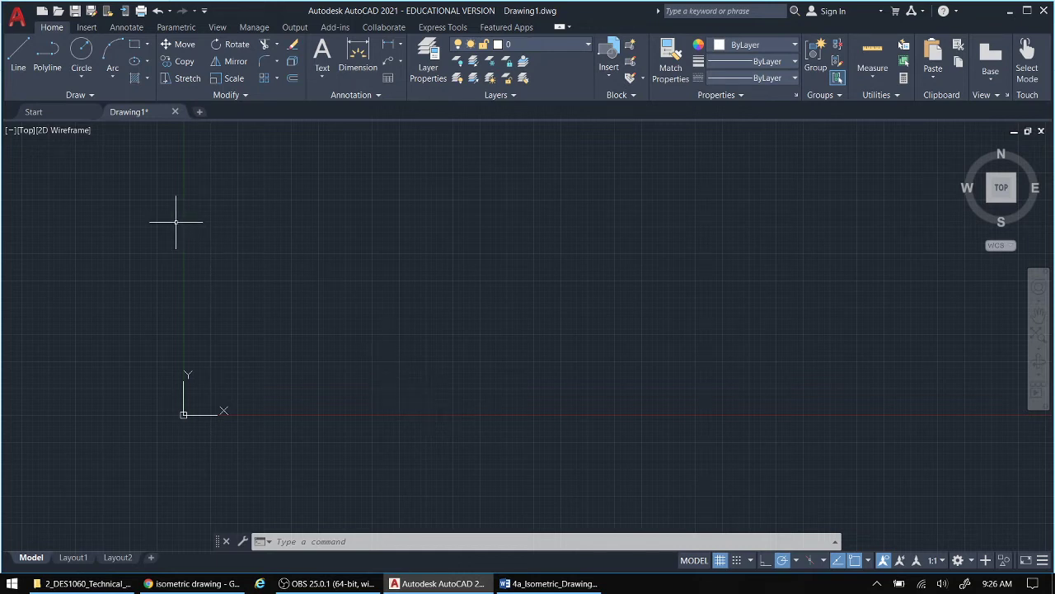
click(18, 49)
click(513, 352)
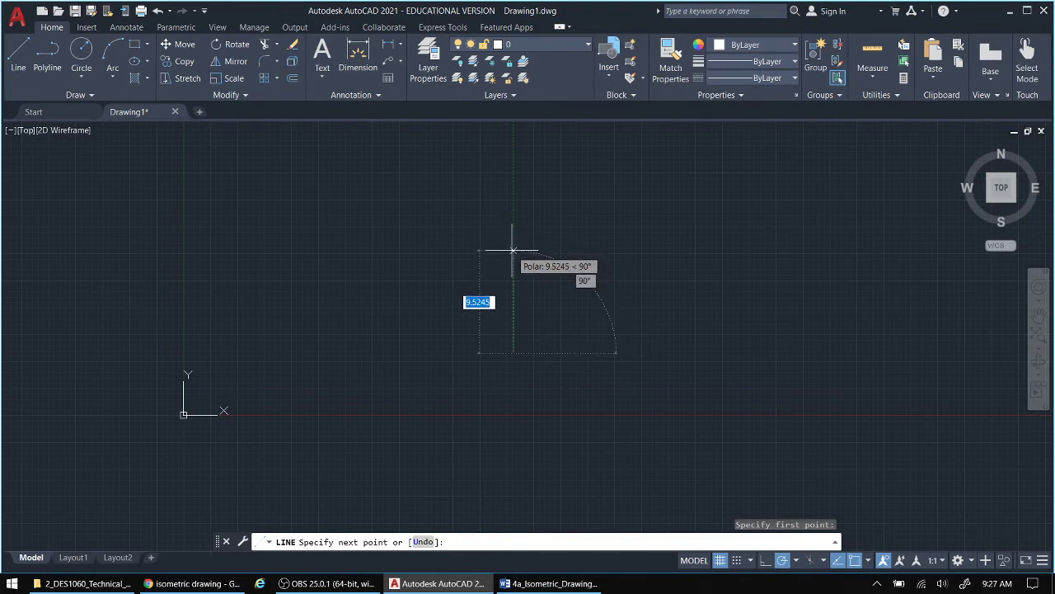
text(4)
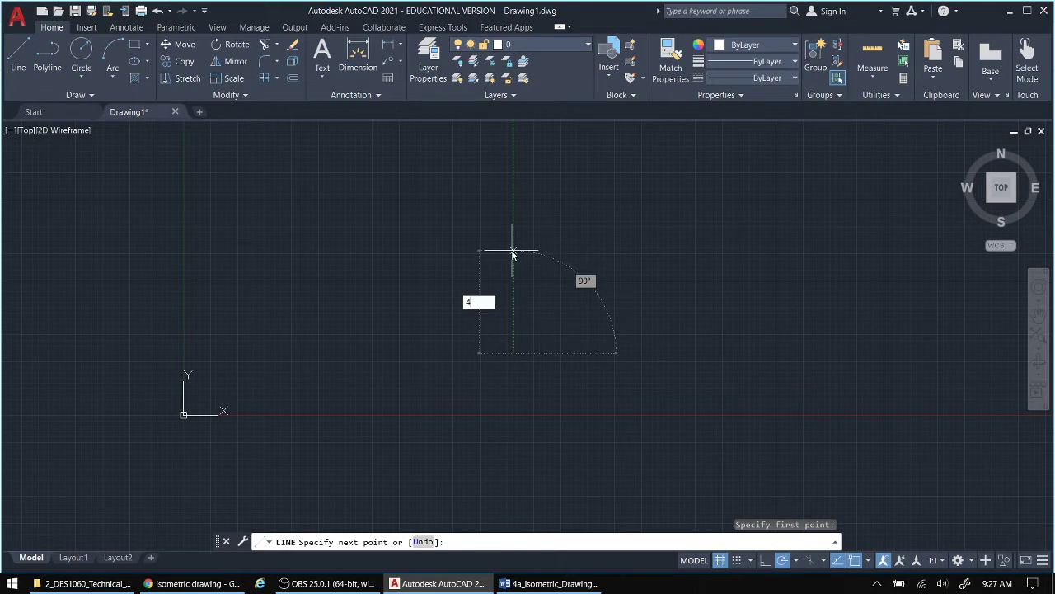
key(Return)
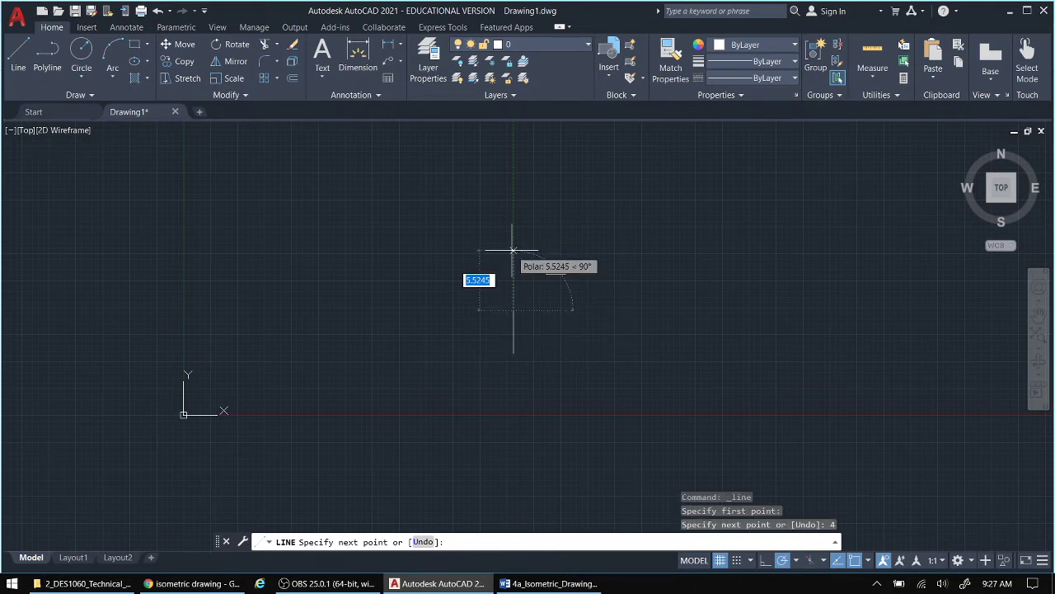
right_click(541, 284)
click(561, 300)
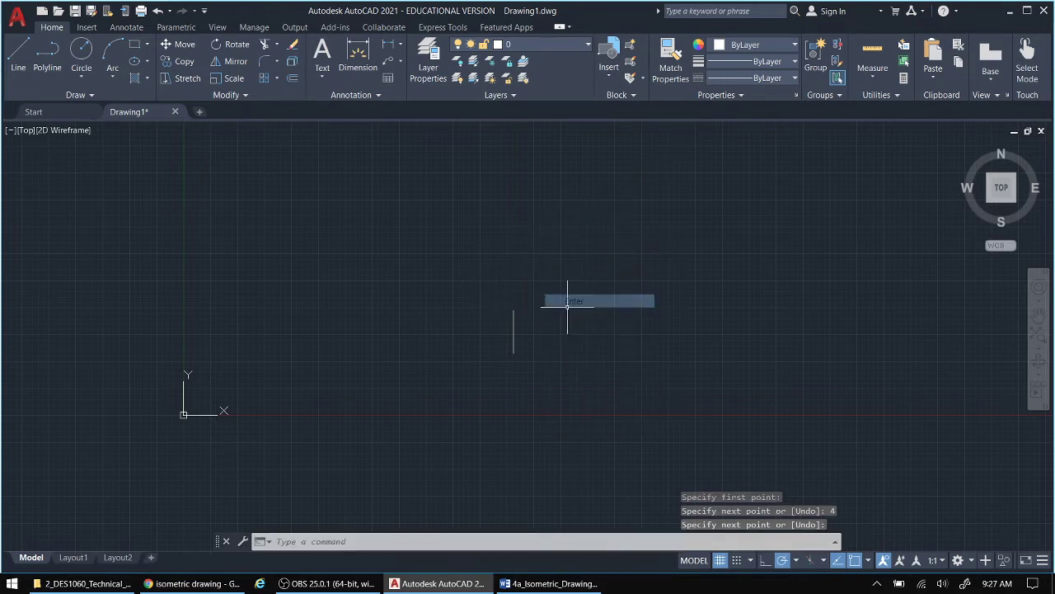
Set the polar tracking angles to the 30, 60, 90, 120 increments
scroll(524, 336, up, 4)
mouse_move(528, 325)
middle_down()
mouse_move(537, 264)
mouse_move(517, 286)
middle_up()
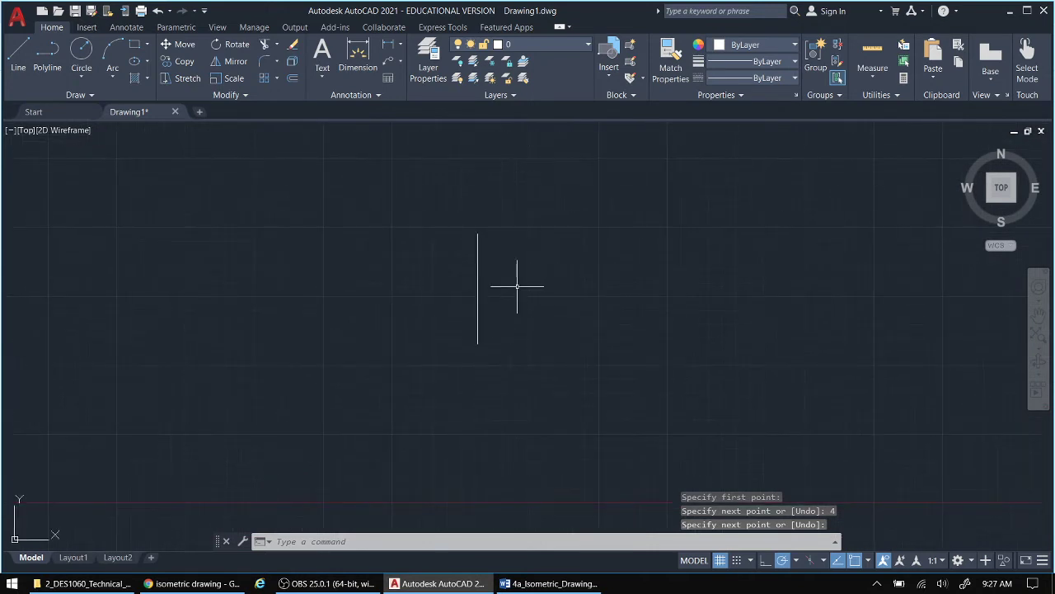
click(799, 562)
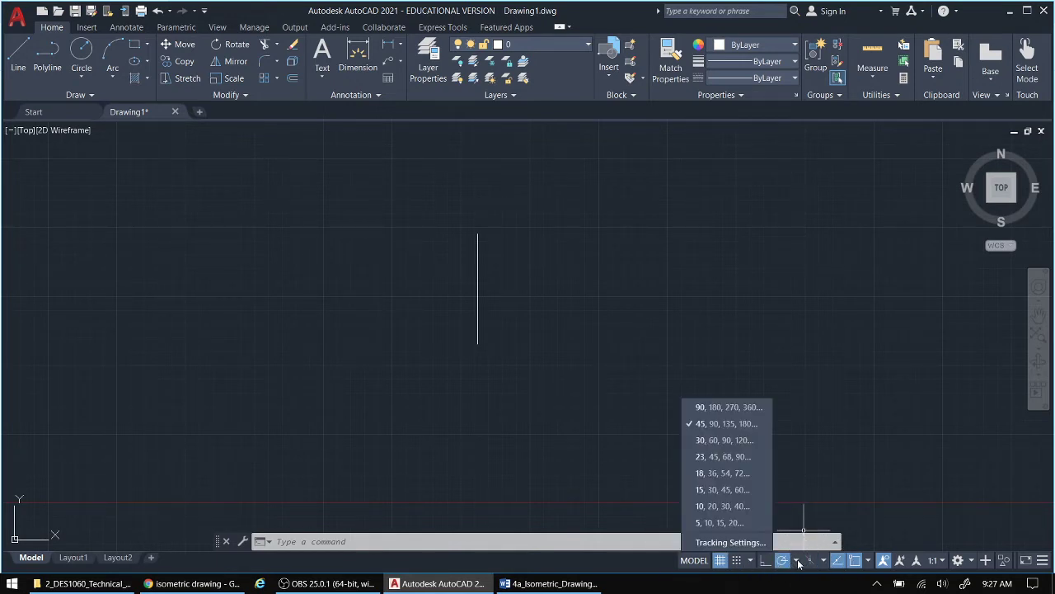
click(715, 442)
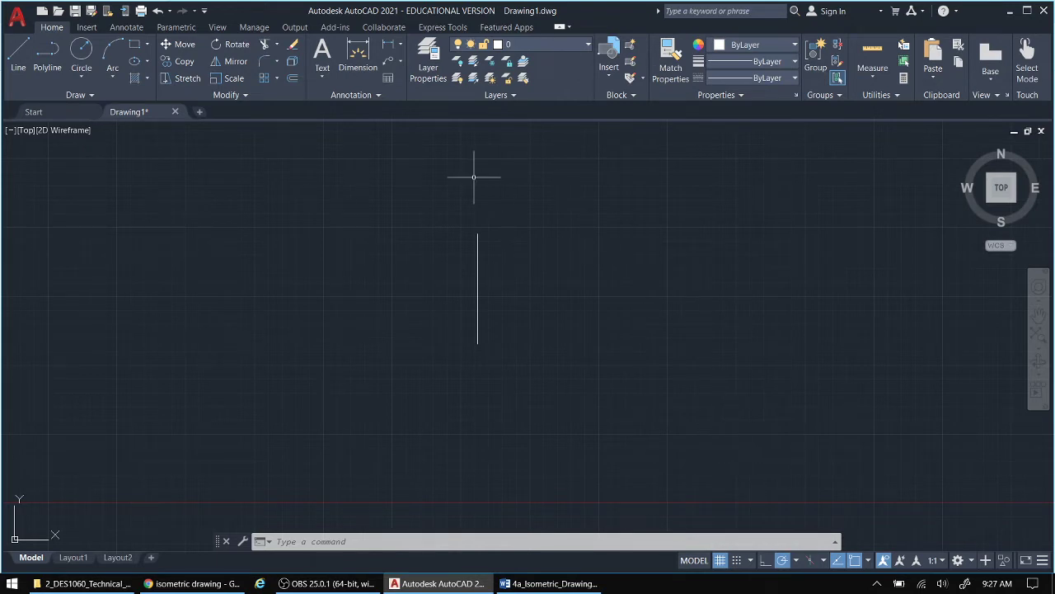
Draw a 4-unit line at 30° up to the right from the vertical line's lower endpoint
click(18, 54)
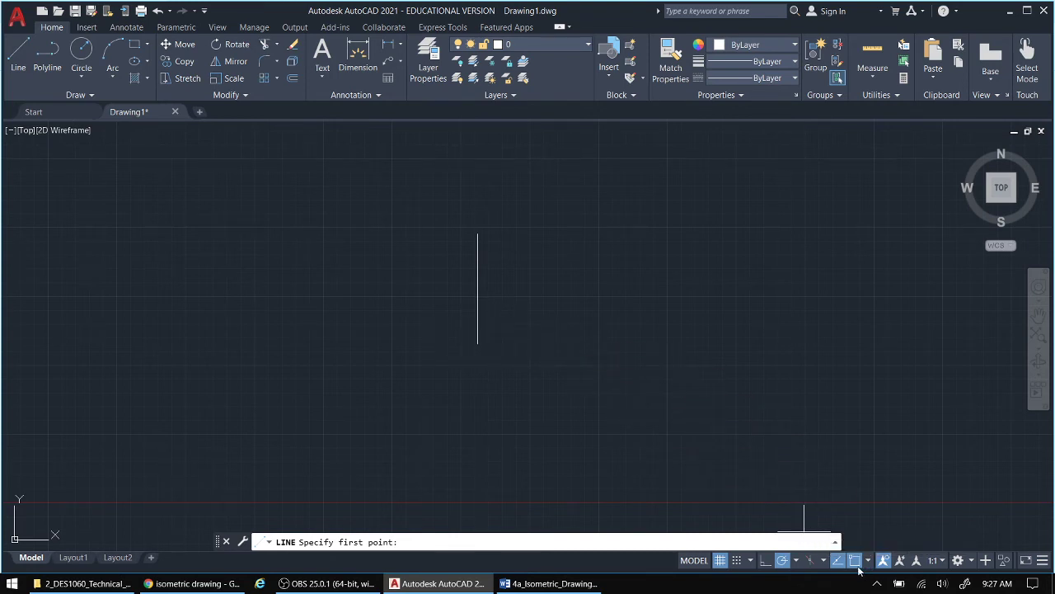
click(478, 343)
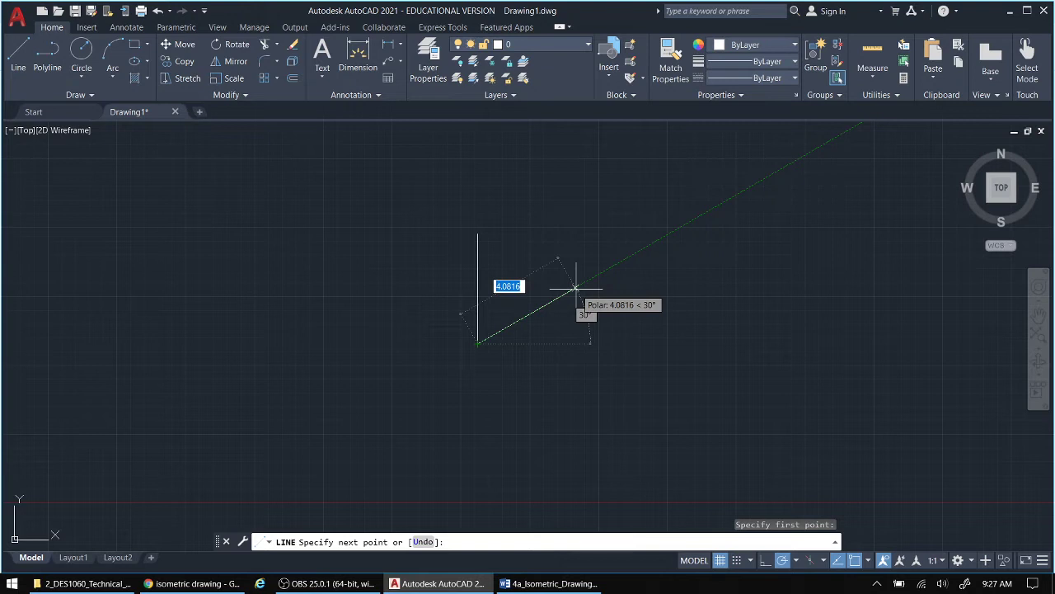
key(BackSpace)
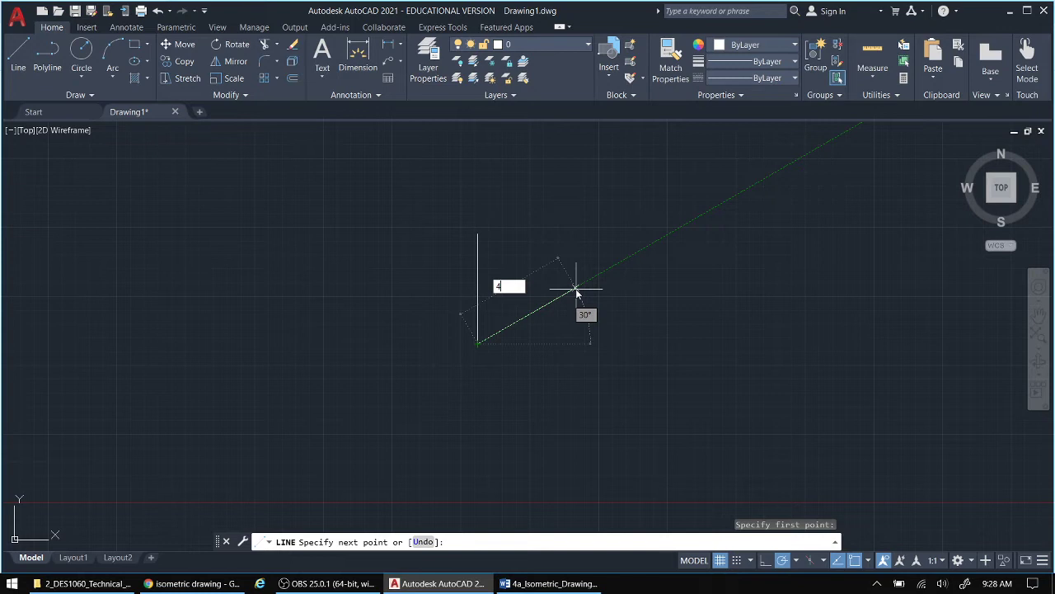
key(Return)
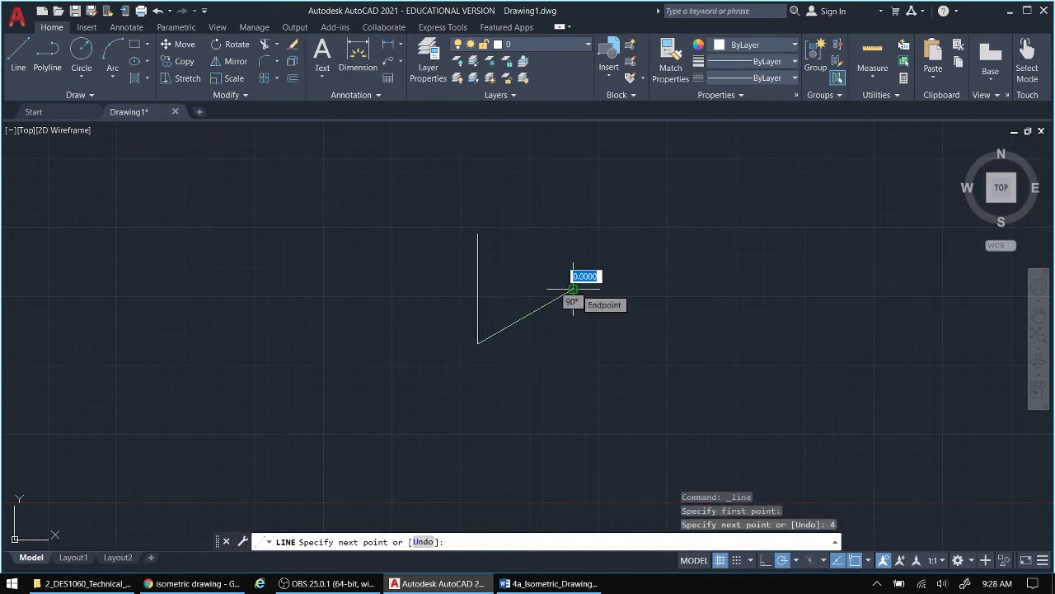
right_click(599, 355)
click(627, 360)
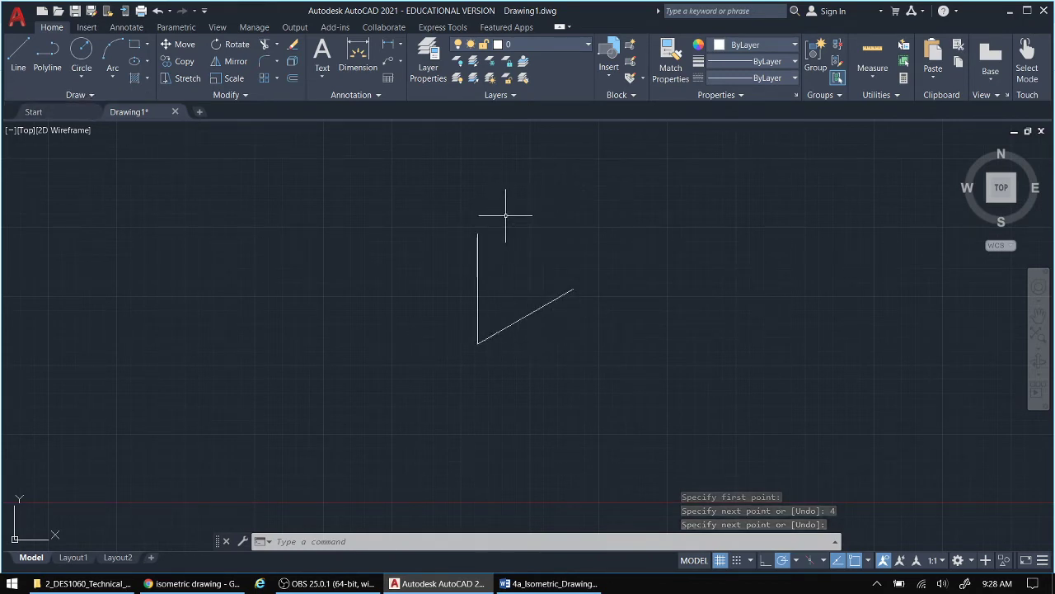
Copy the 30° line from its lower endpoint to the upper endpoint of the vertical line
click(180, 62)
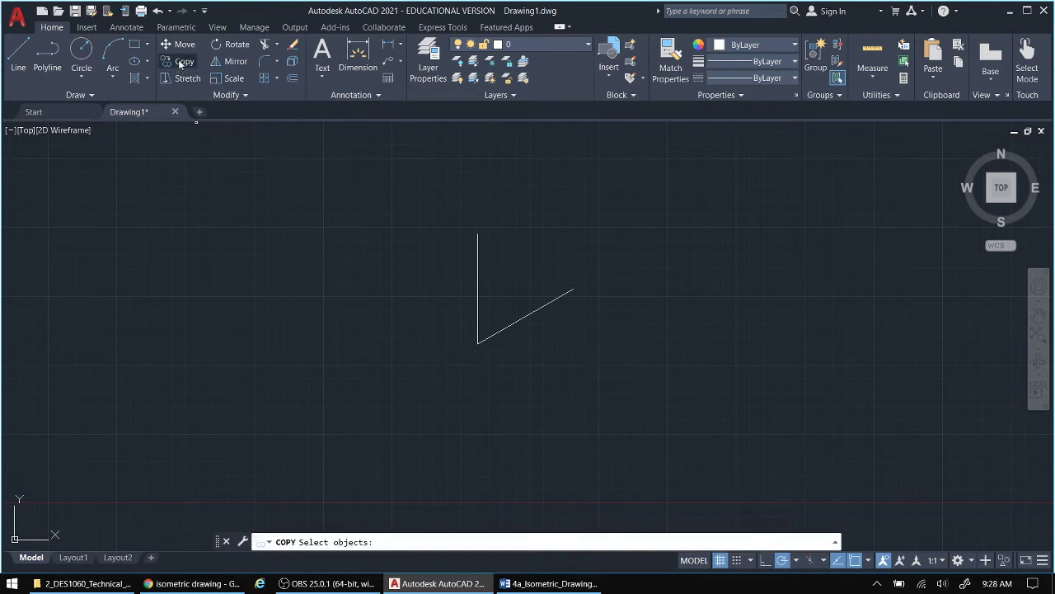
click(536, 310)
key(Return)
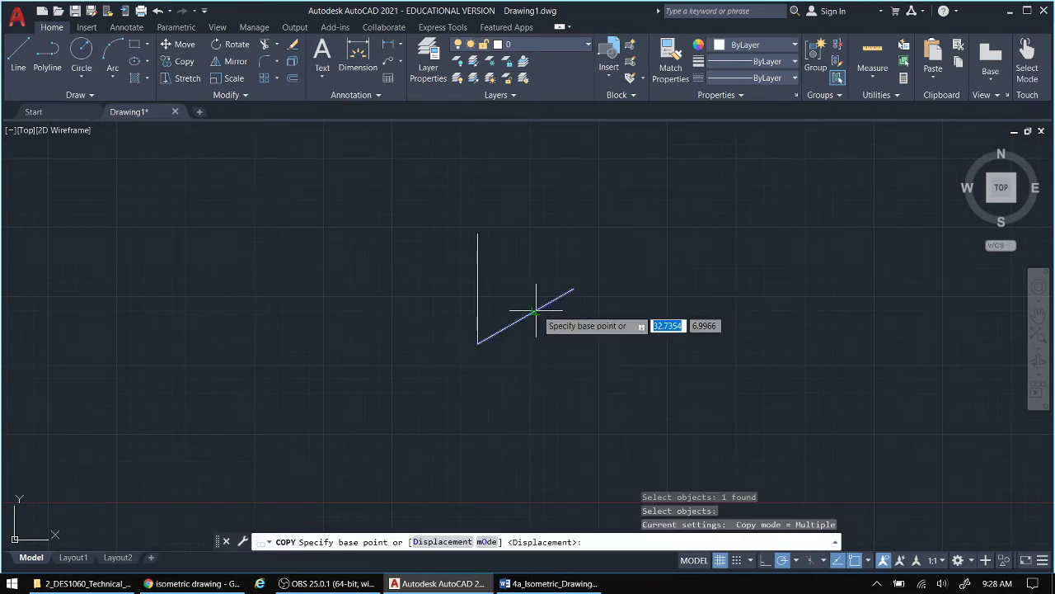
click(478, 343)
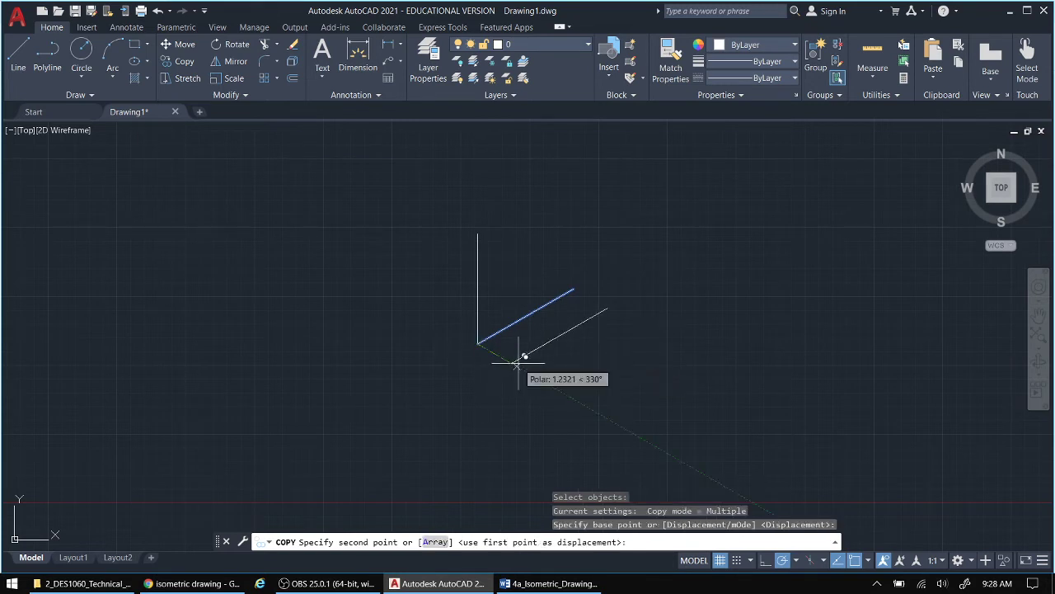
click(479, 233)
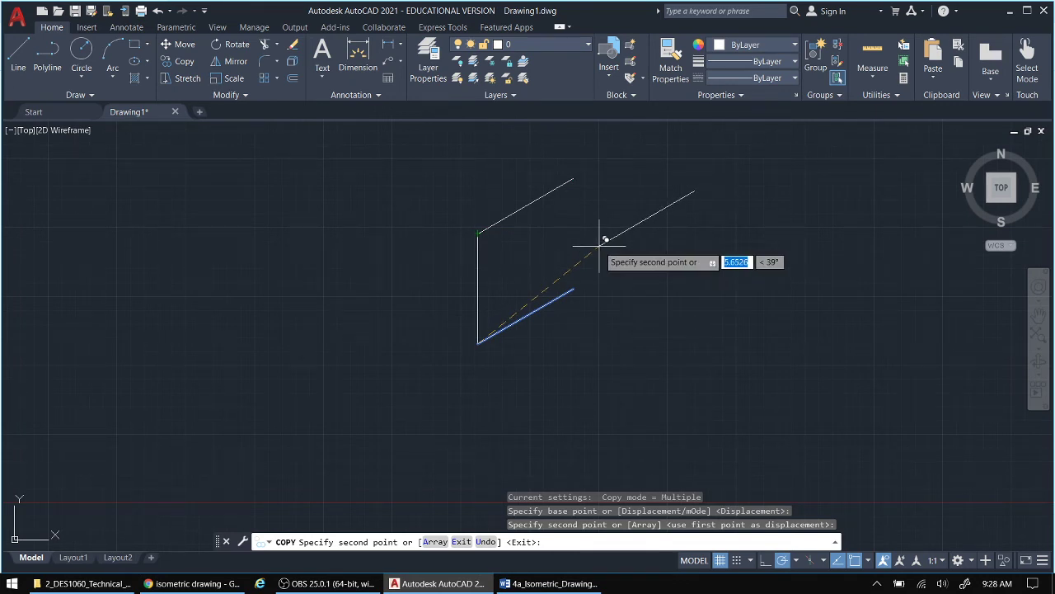
right_click(592, 249)
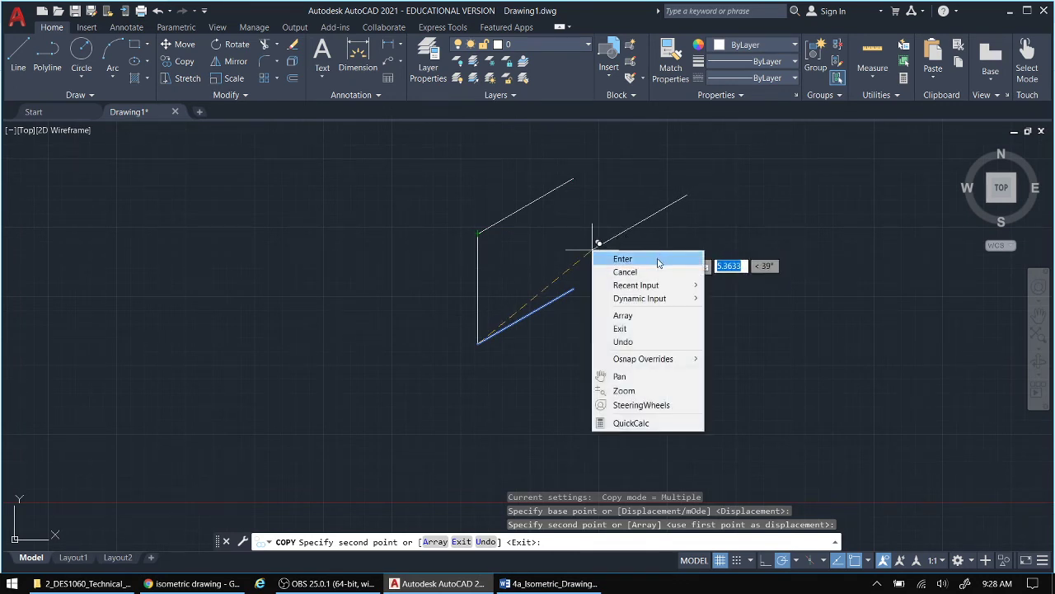
click(626, 259)
Close the right face of the cube with a vertical line joining the free endpoints of the two 30° lines
click(23, 55)
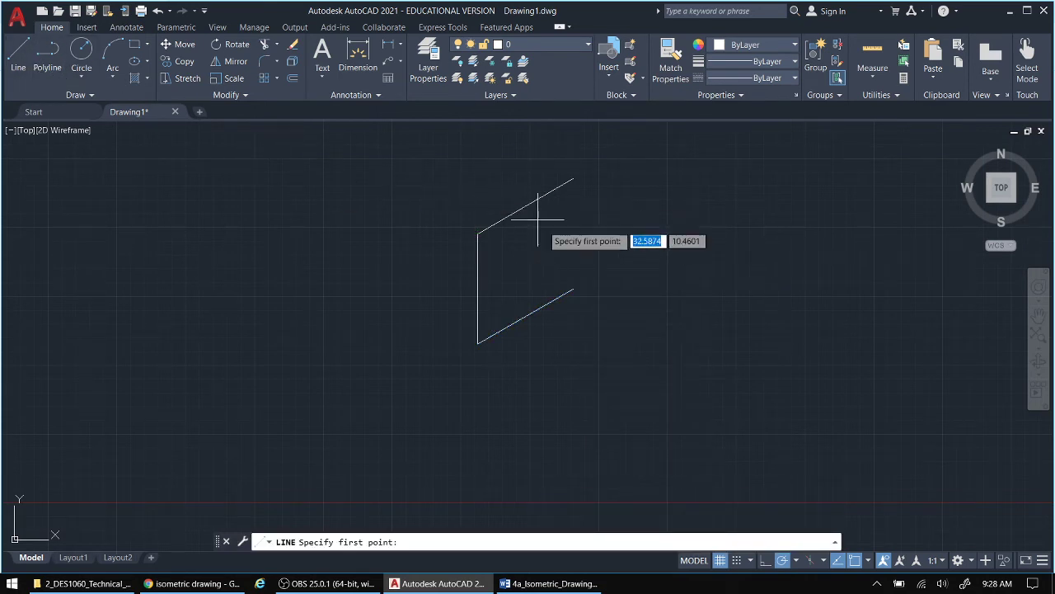
click(573, 288)
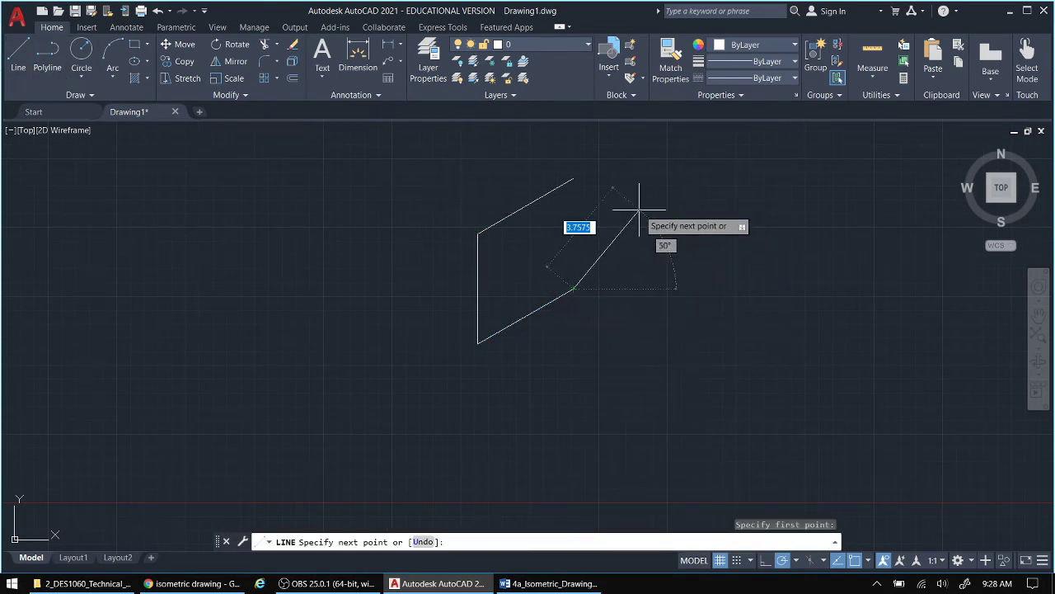
click(573, 179)
right_click(698, 288)
click(717, 297)
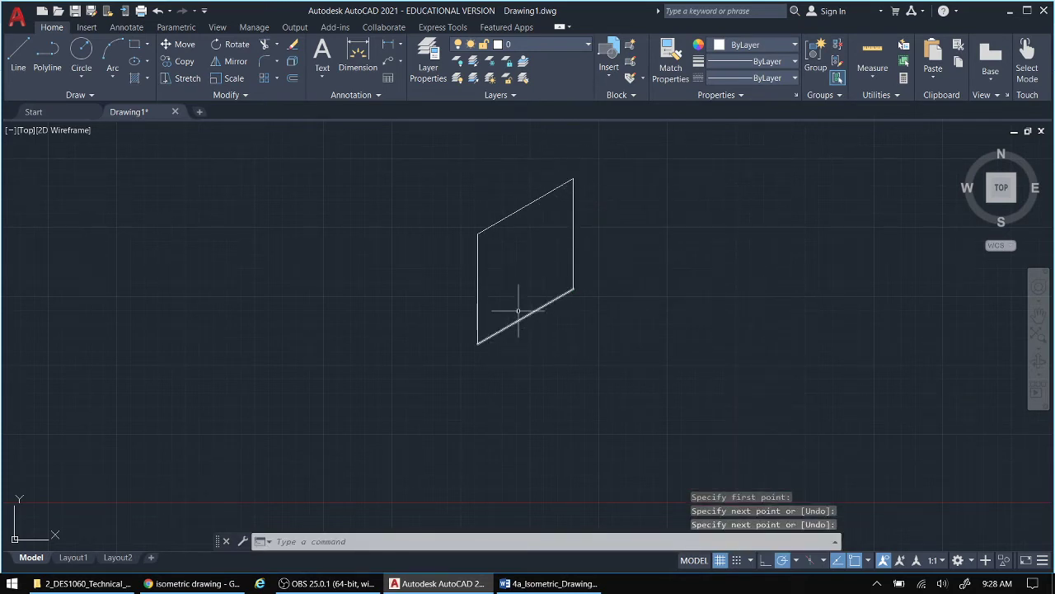
Draw the left face from the shared lower corner: 4 units at 150°, 4 units straight up, and back to the shared upper corner
middle_drag(511, 328, 520, 412)
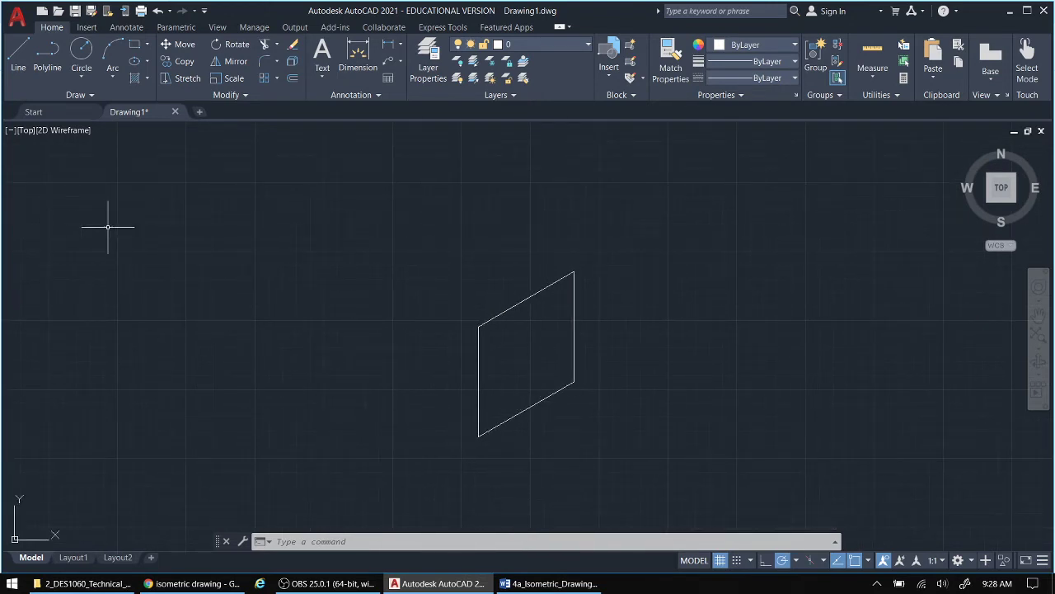
click(18, 56)
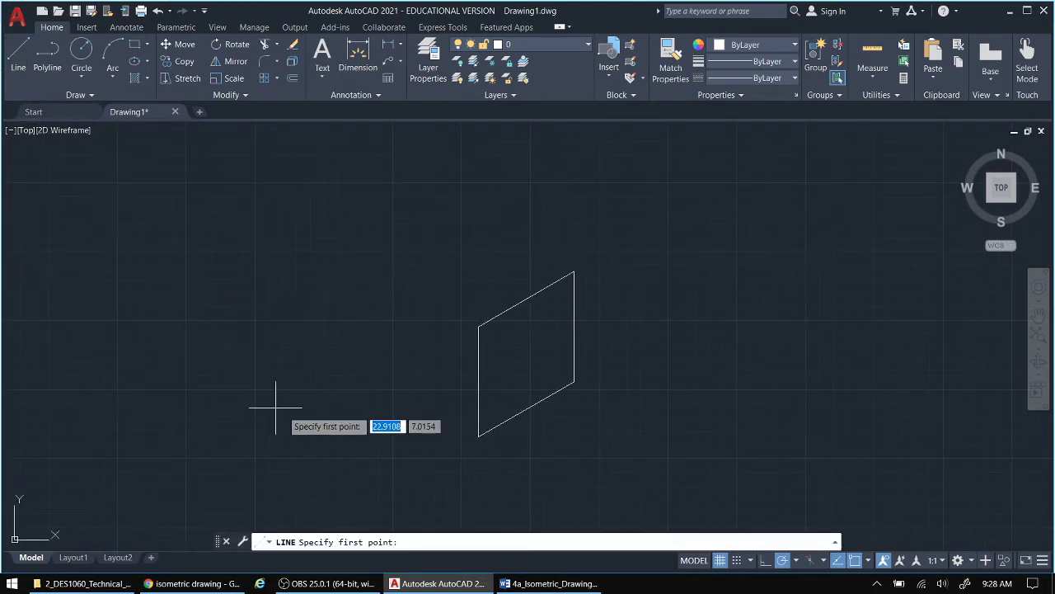
click(478, 436)
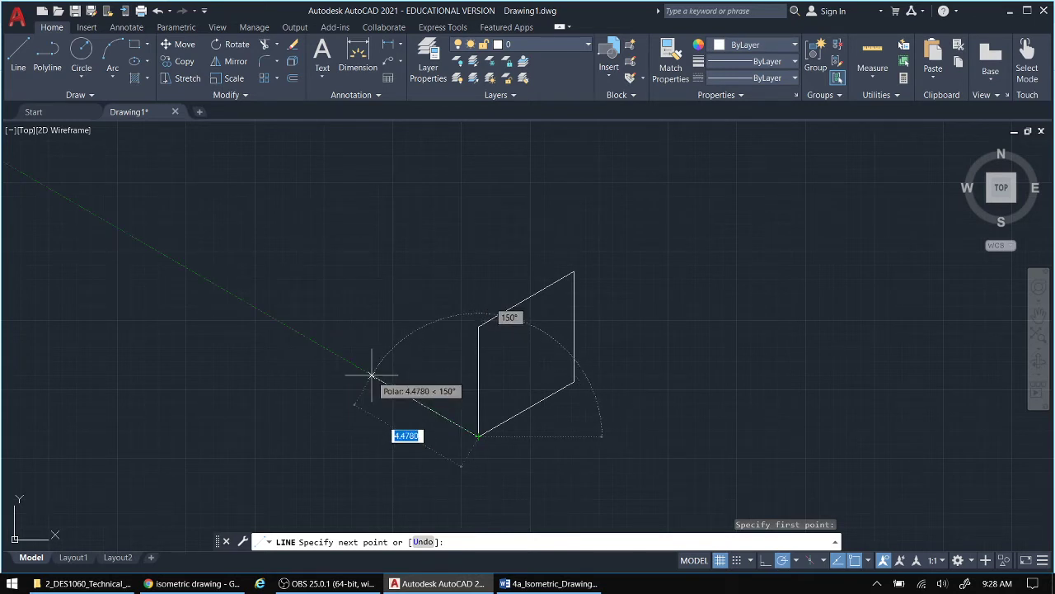
text(4)
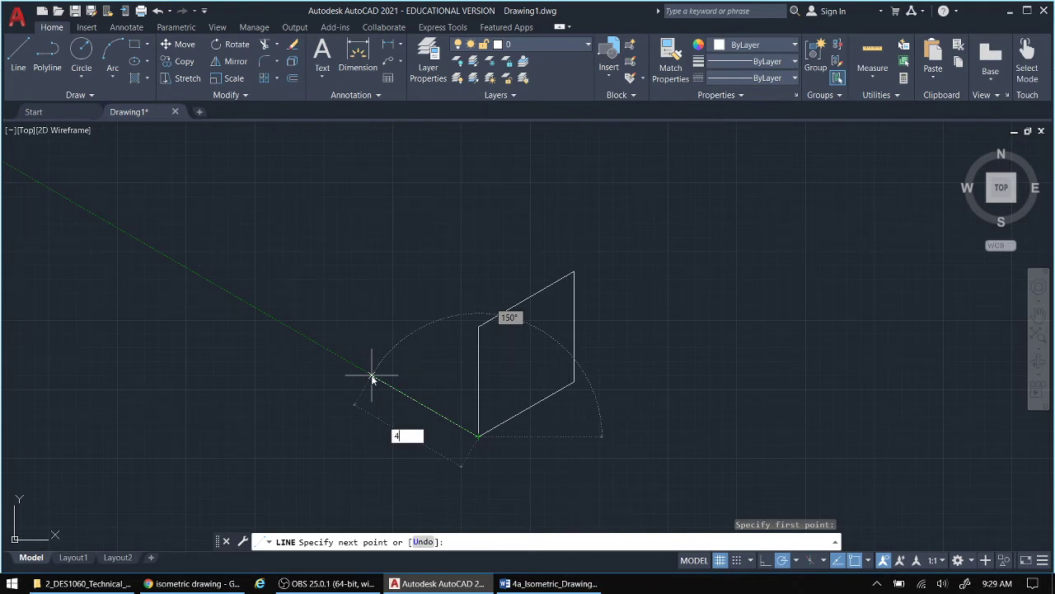
key(Return)
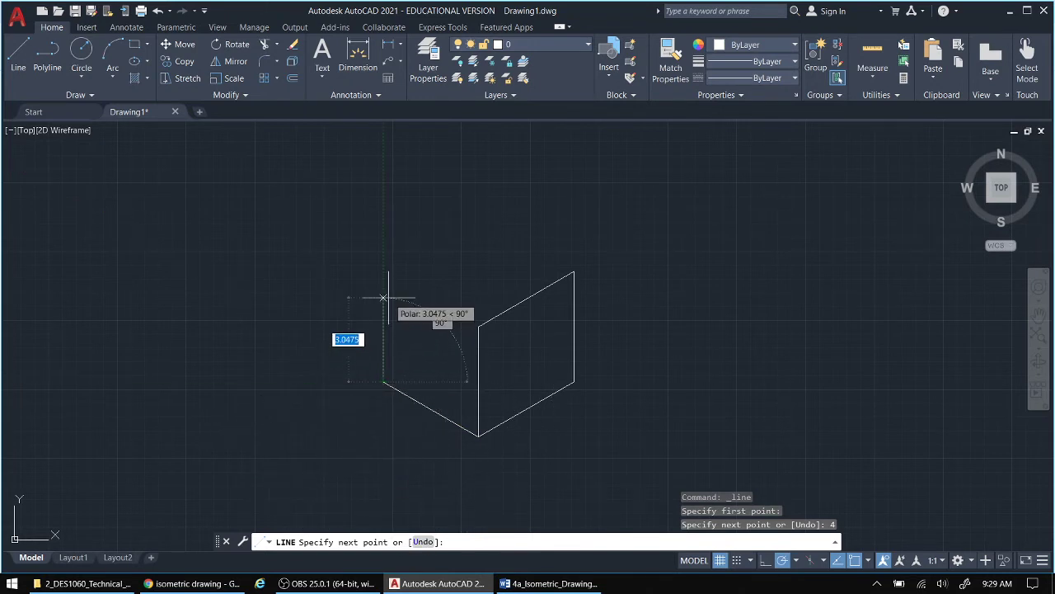
text(4)
key(Return)
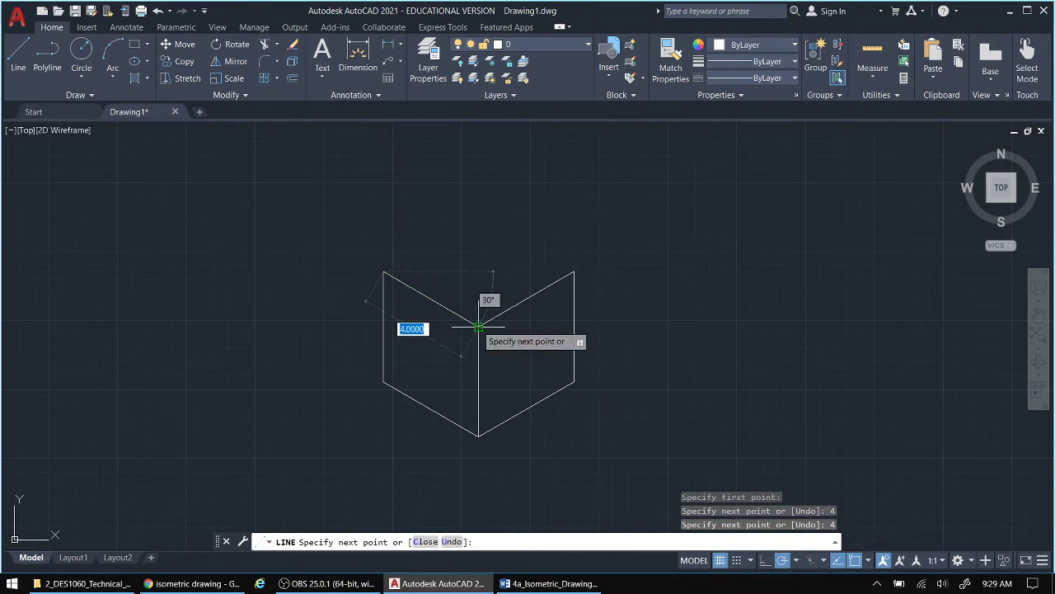
click(479, 327)
key(Escape)
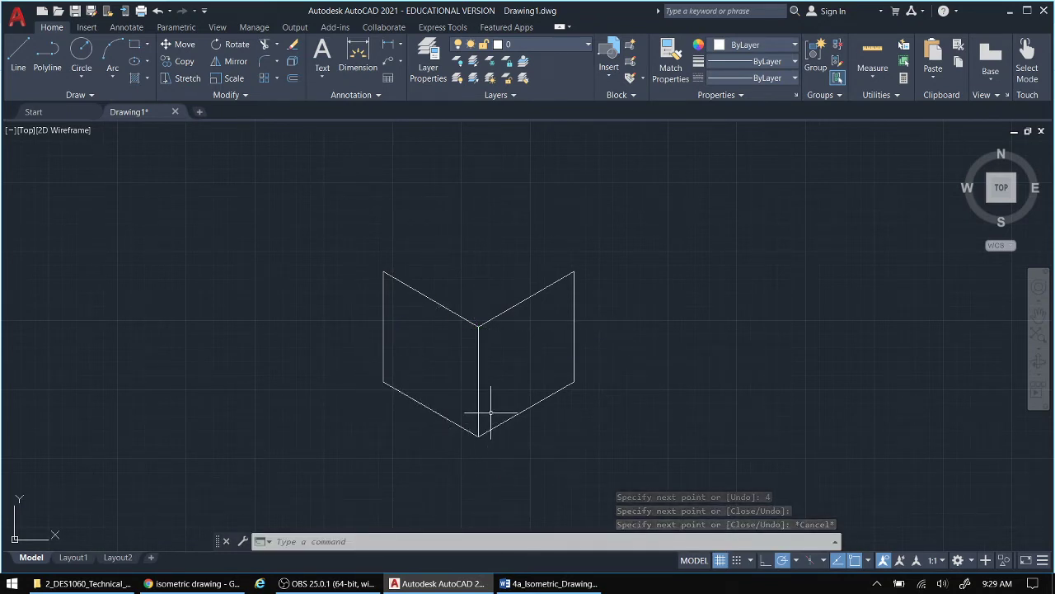
Delete the three lines of the left face, keeping the shared vertical edge
click(429, 443)
click(354, 228)
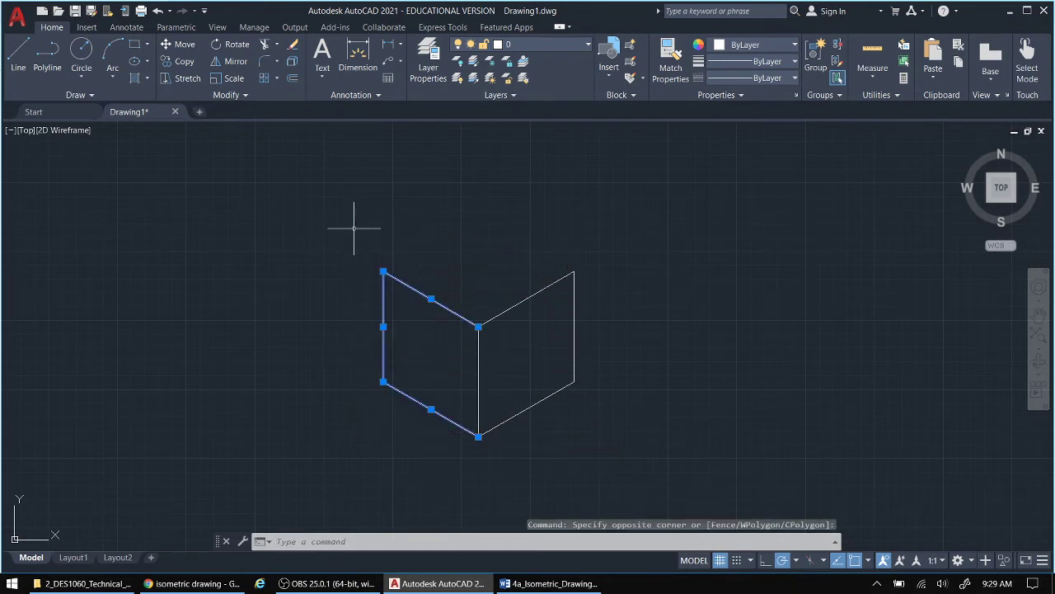
key(Delete)
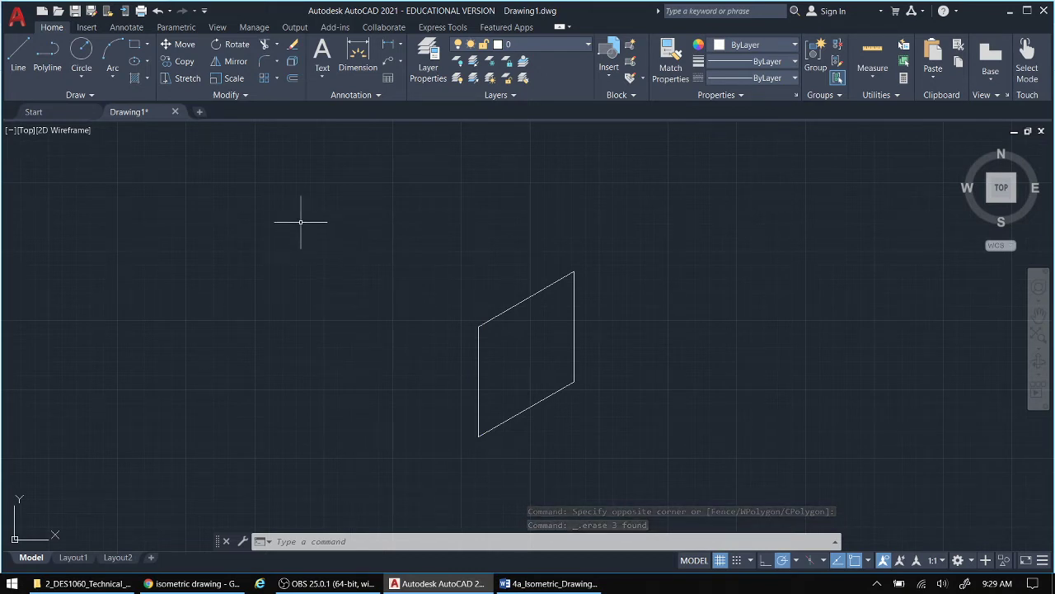
Mirror the right face's two 30° lines and outer vertical across the shared vertical edge, keeping the source objects
click(234, 61)
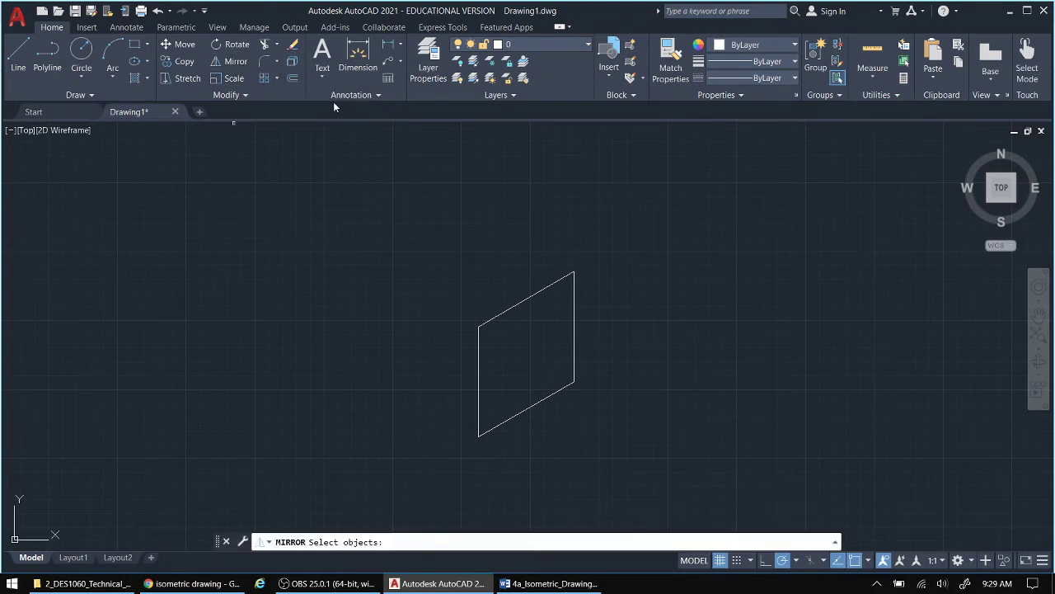
click(540, 291)
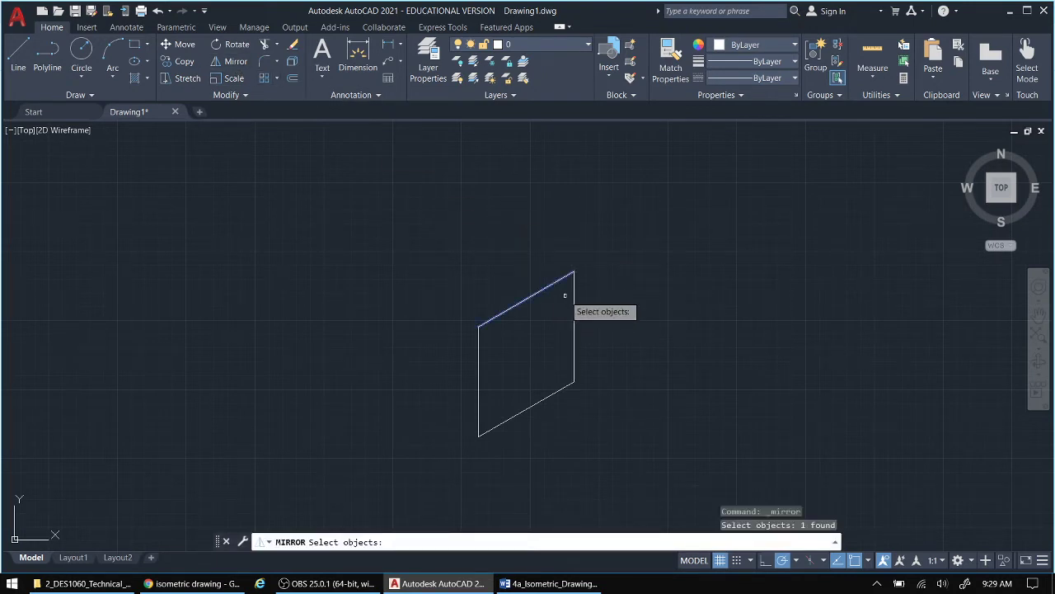
click(575, 302)
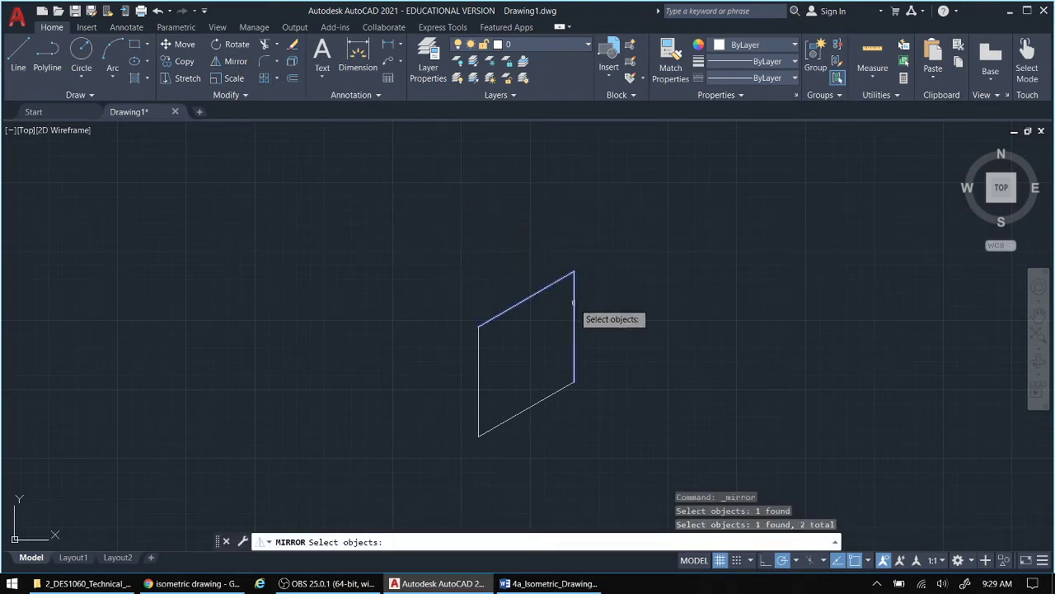
click(543, 399)
key(Return)
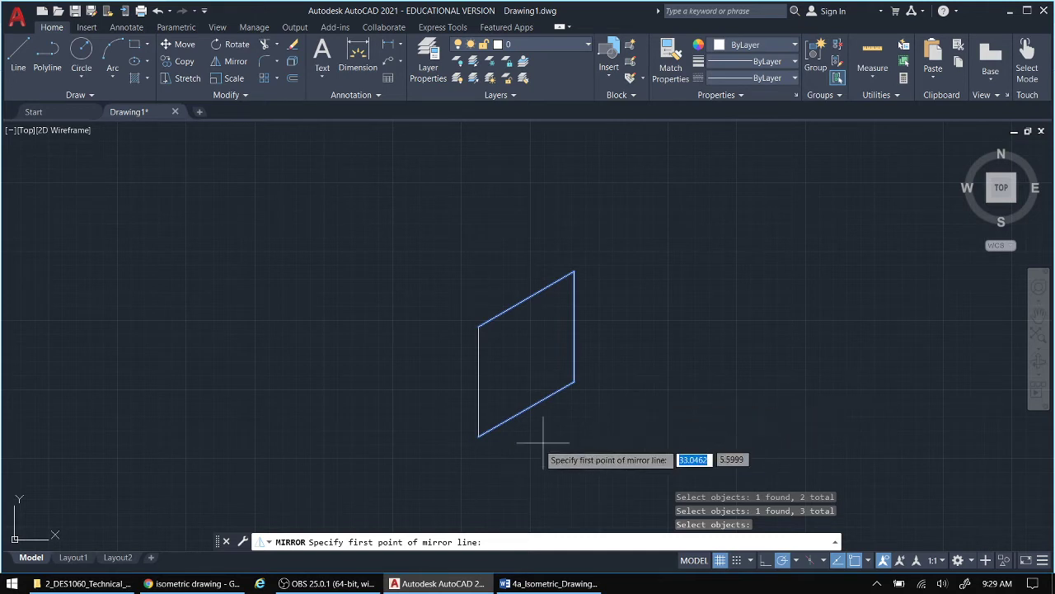
click(478, 437)
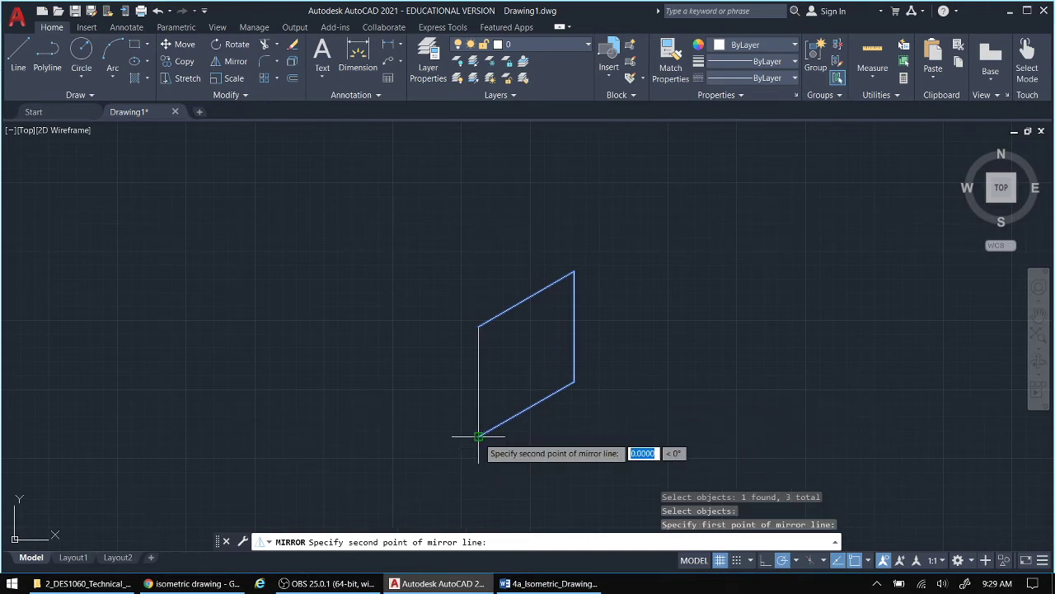
click(478, 363)
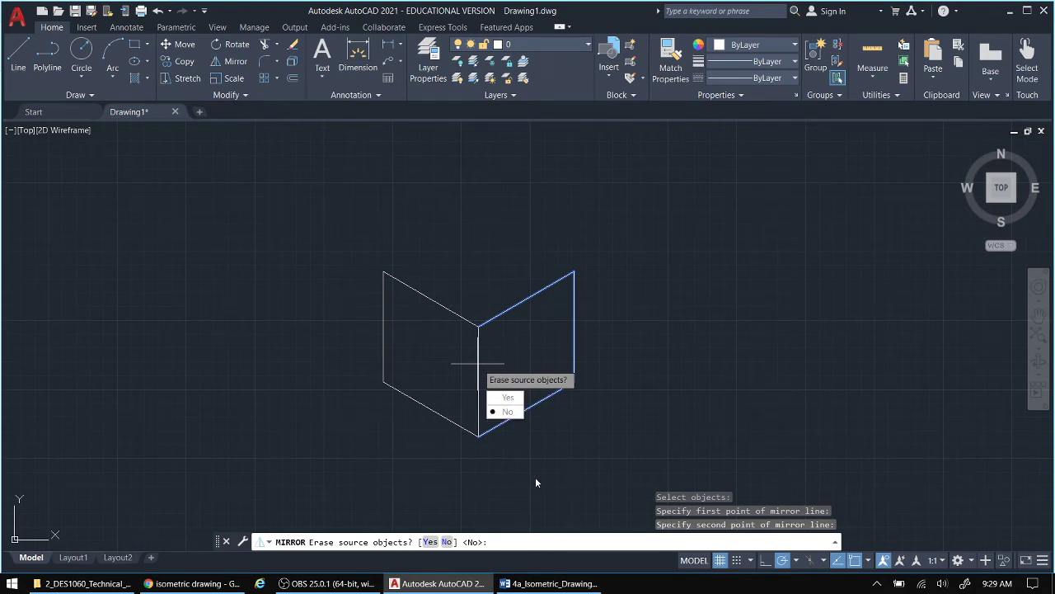
click(508, 412)
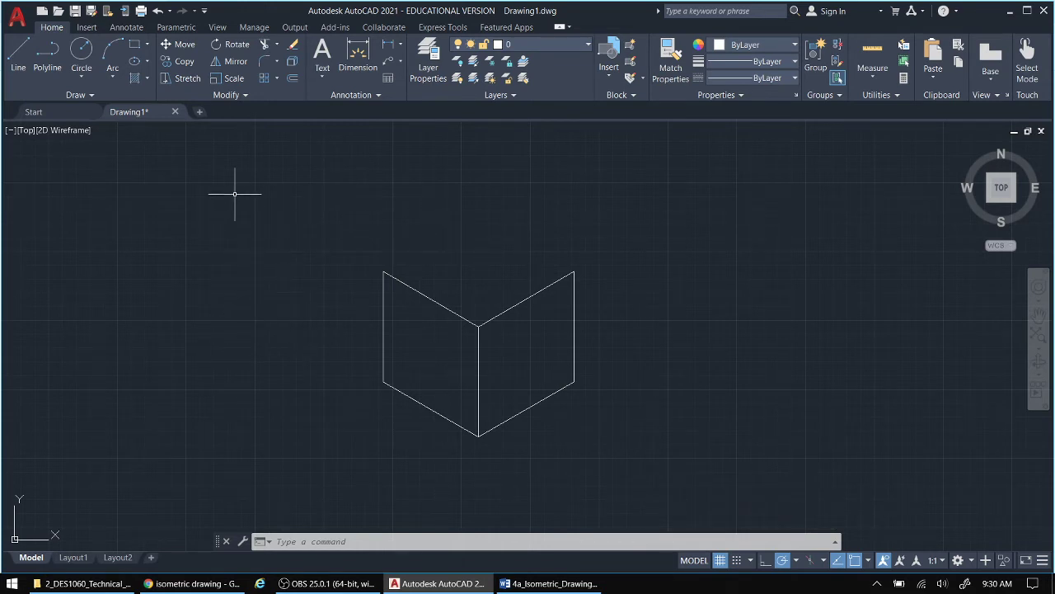
Mirror the two upper edges of the side faces across a horizontal line through the upper-left corner, keeping the source objects
click(234, 64)
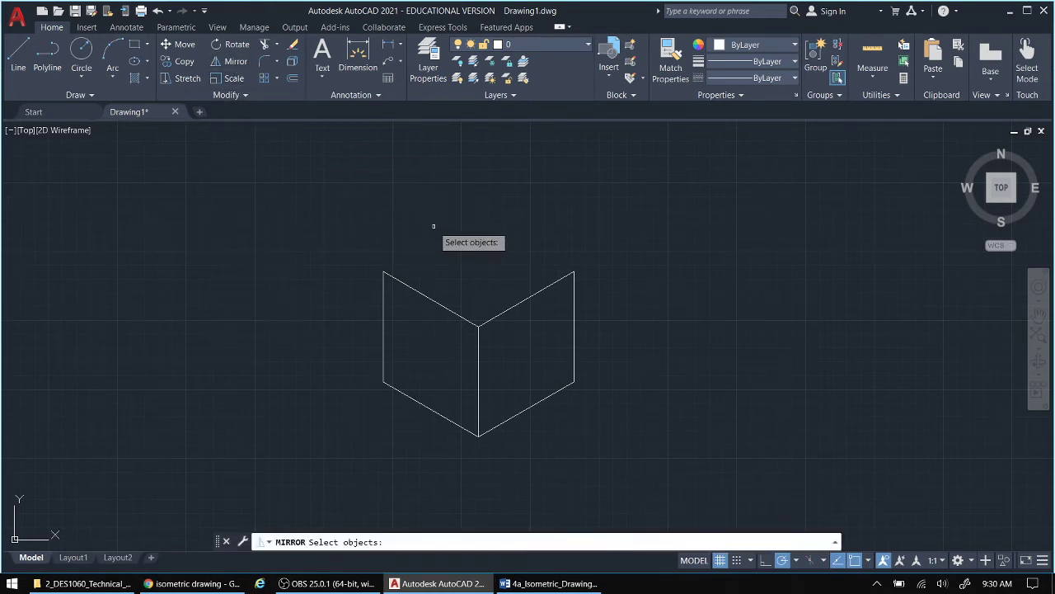
click(436, 301)
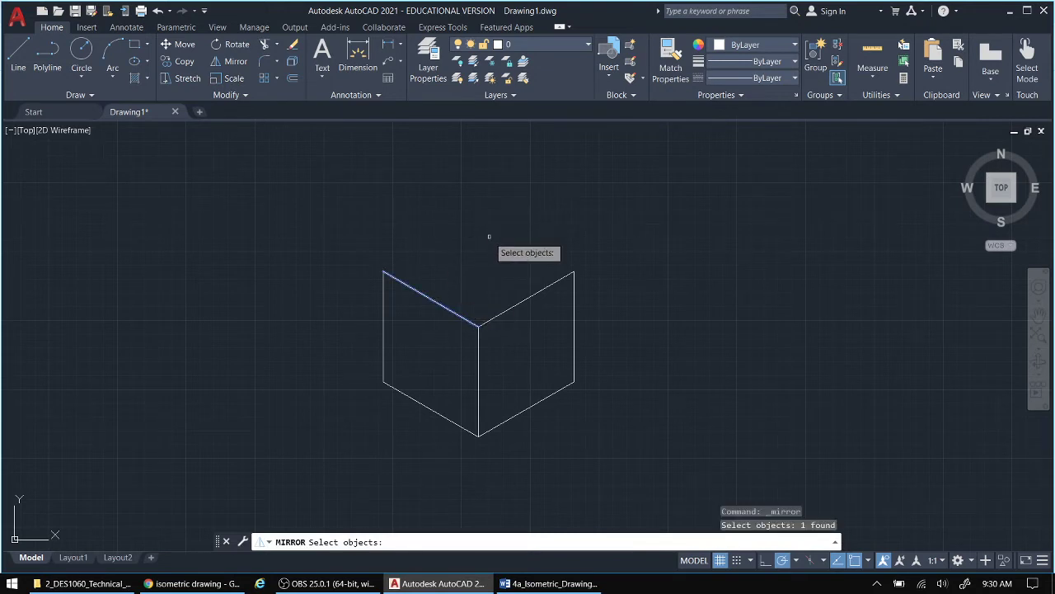
click(526, 297)
key(Return)
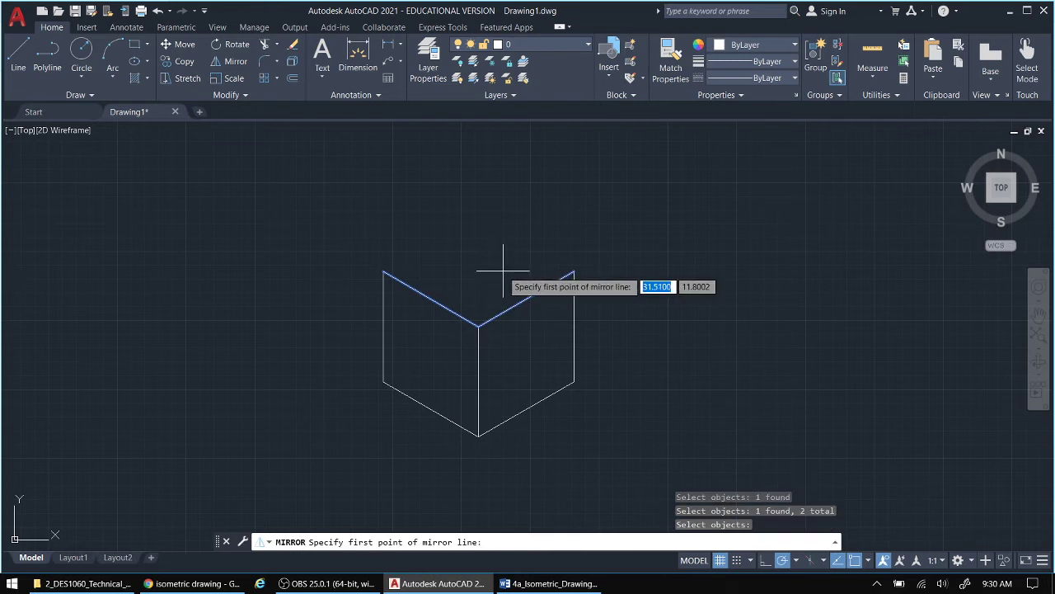
click(384, 272)
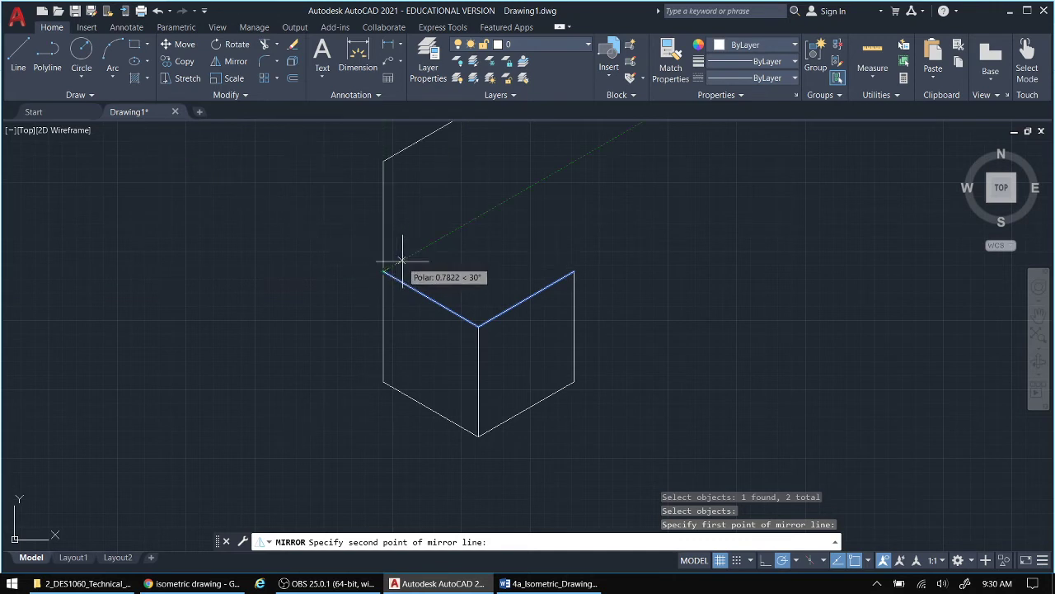
click(411, 269)
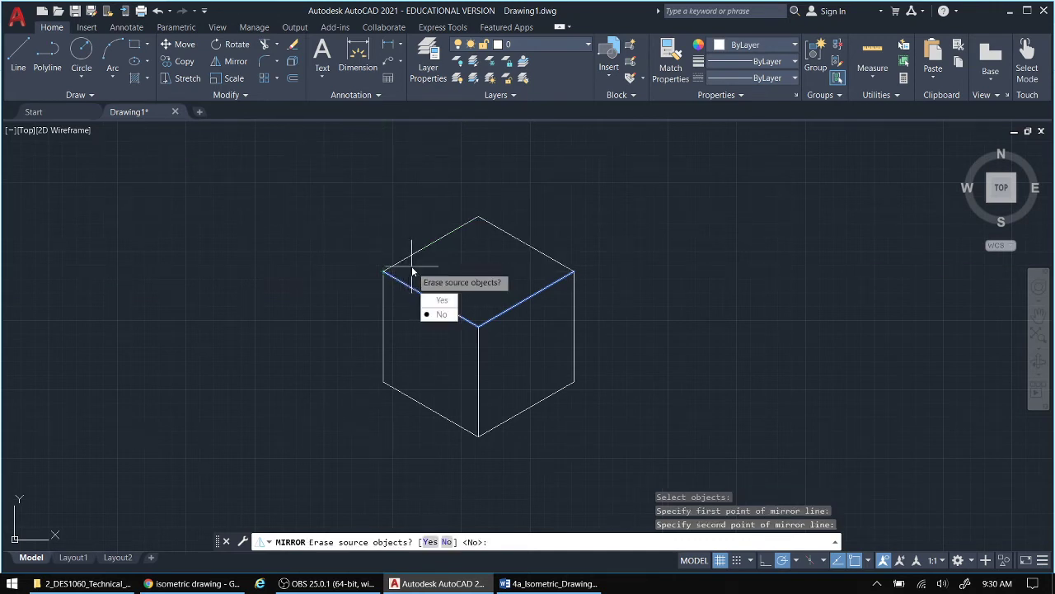
key(Down)
key(Down)
key(Return)
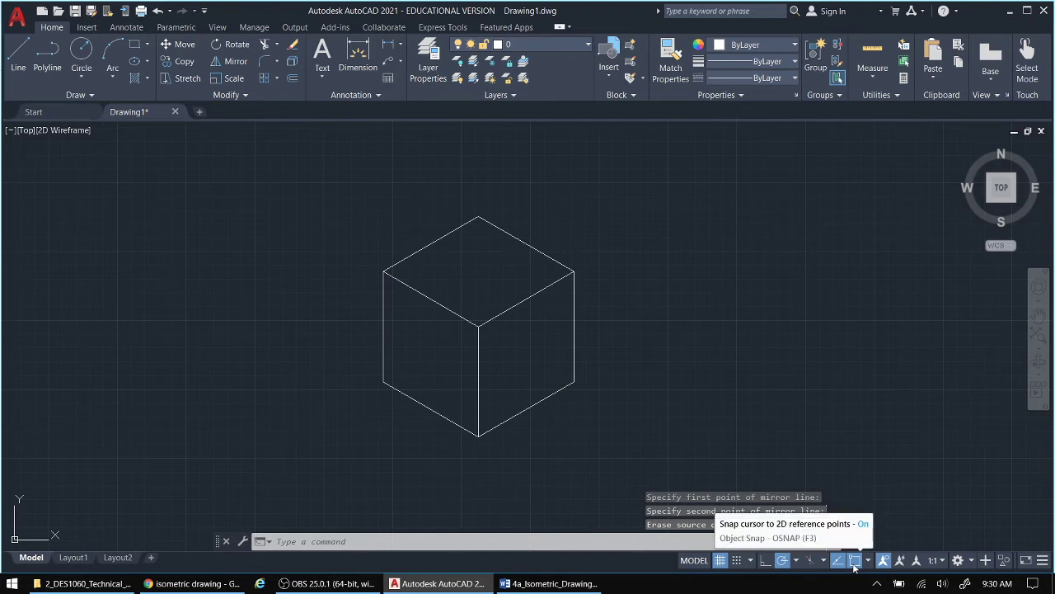
Hatch the cube's top face with the current line pattern in red 153,27,30 at scale 1
click(134, 79)
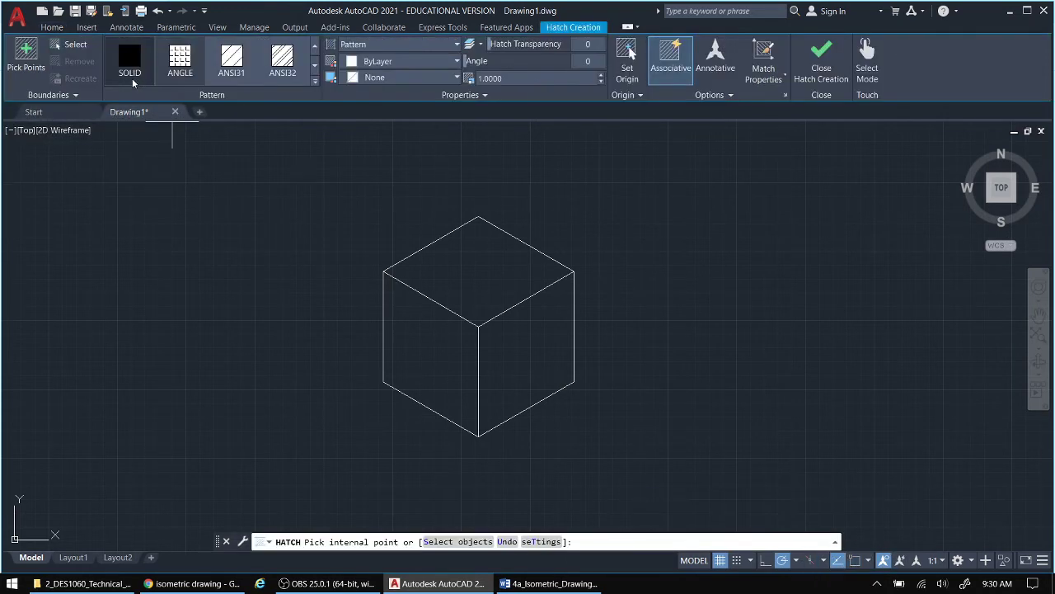
click(386, 63)
click(382, 134)
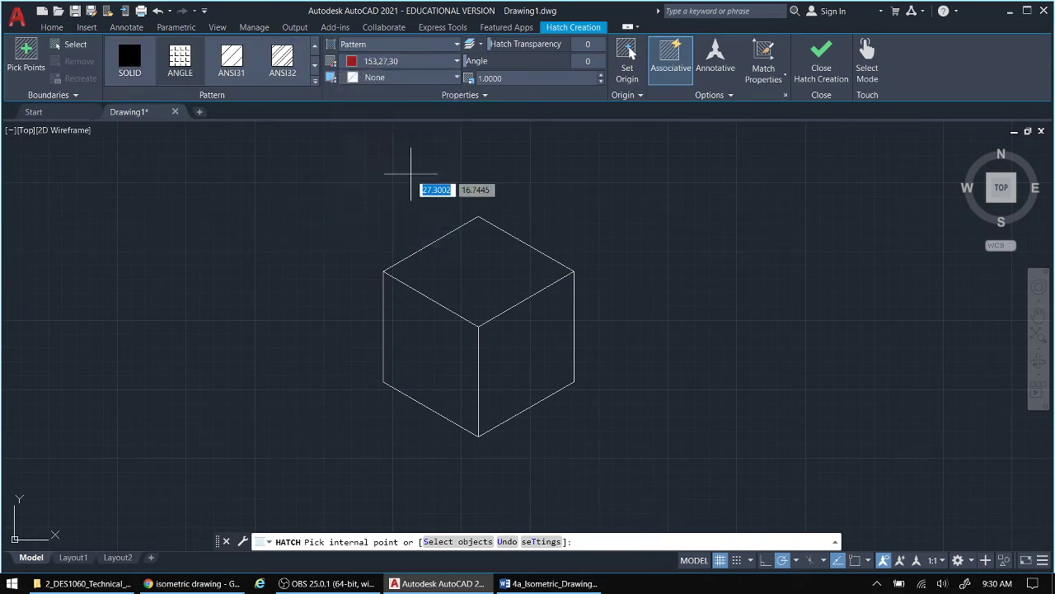
click(471, 269)
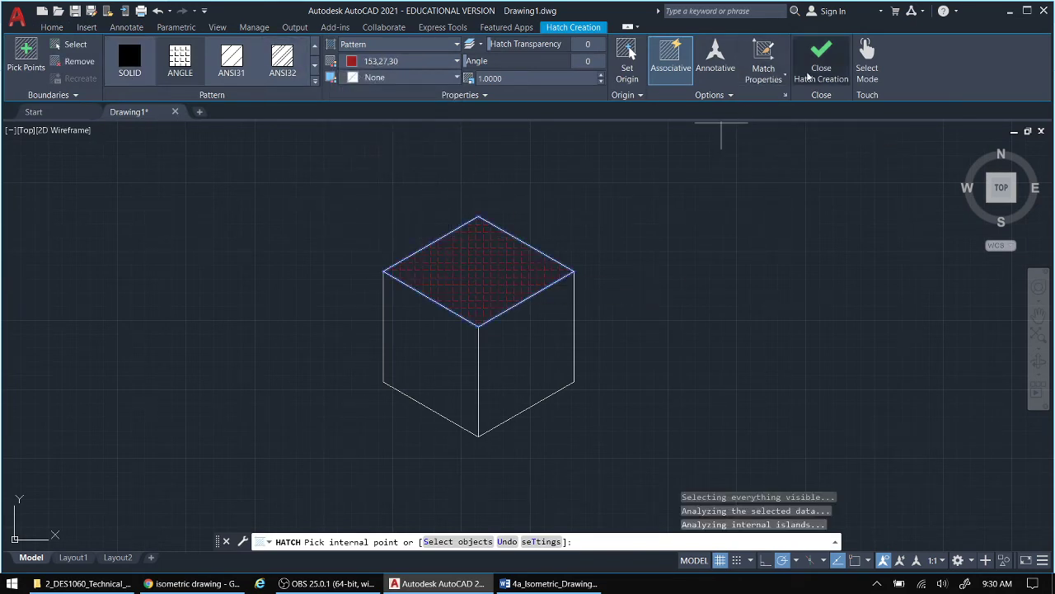
key(Return)
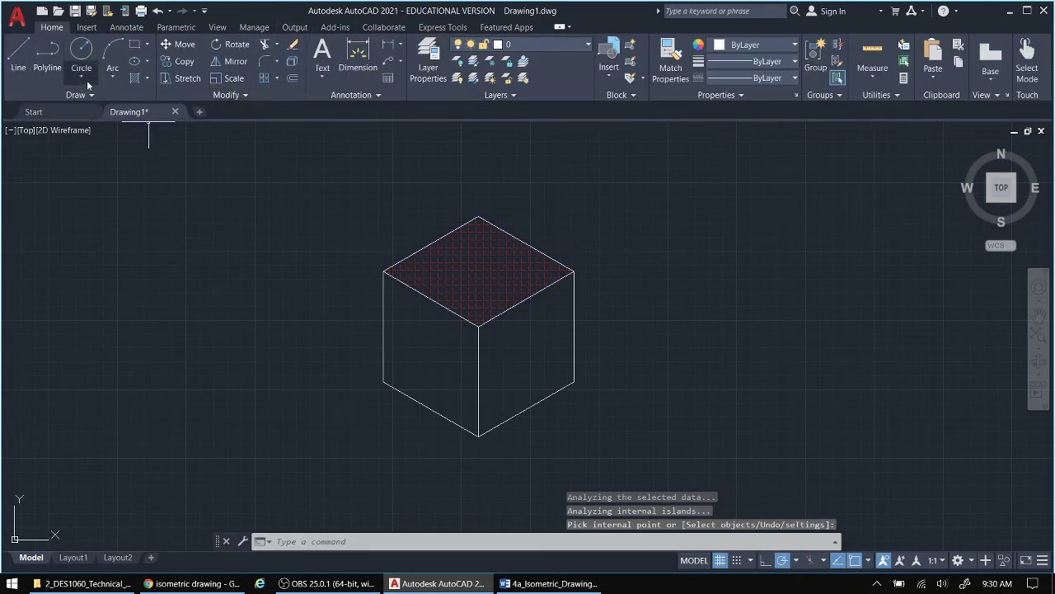
Fill the cube's left and right faces with a solid hatch in red 153,27,30
click(137, 77)
click(140, 59)
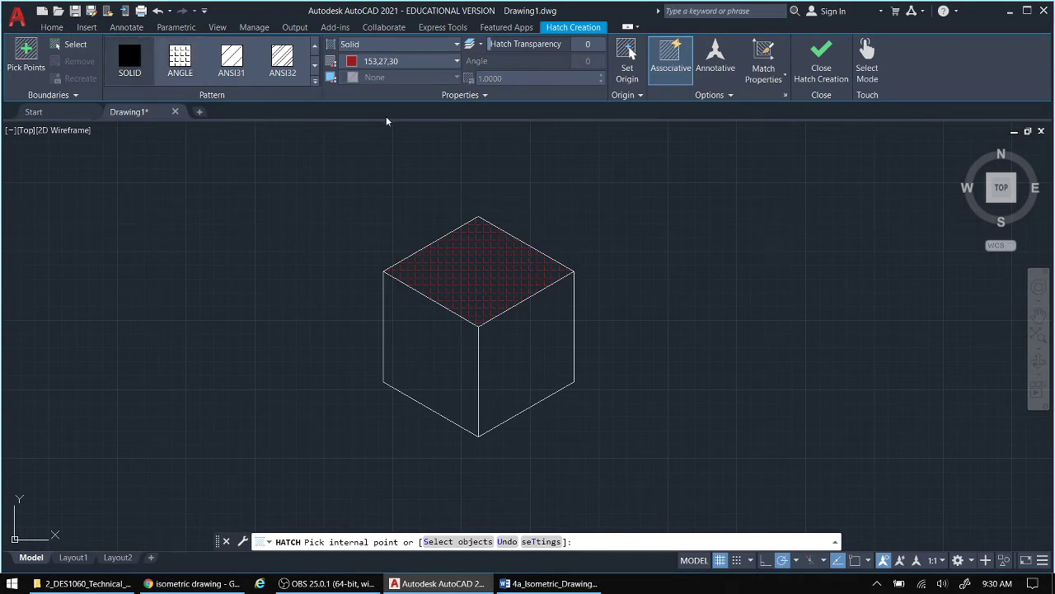
click(434, 341)
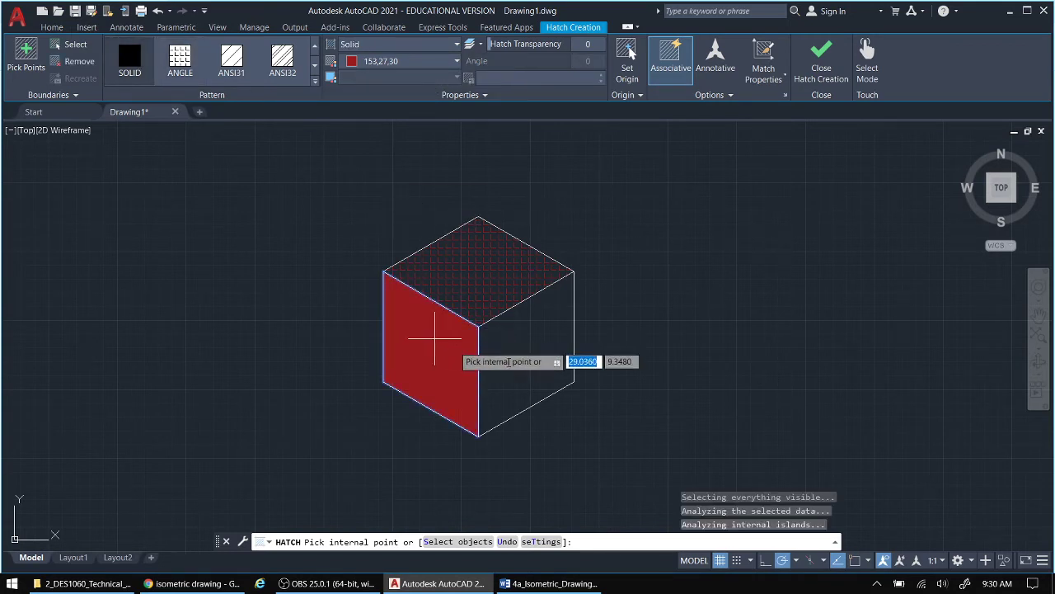
click(509, 358)
click(823, 60)
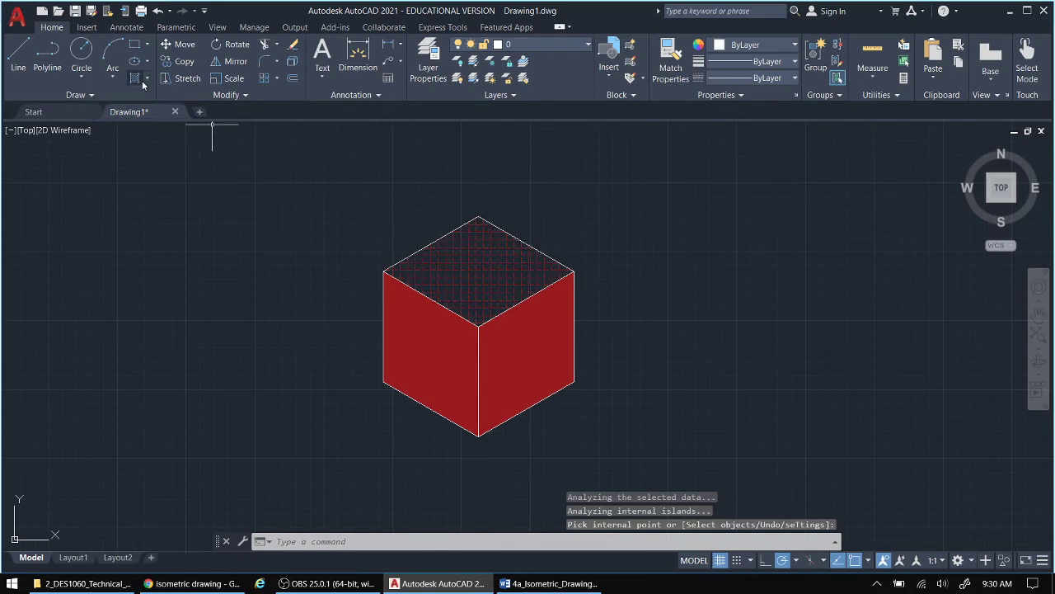
Fill the cube's top face with a solid hatch in blue 41,49,137
key(Return)
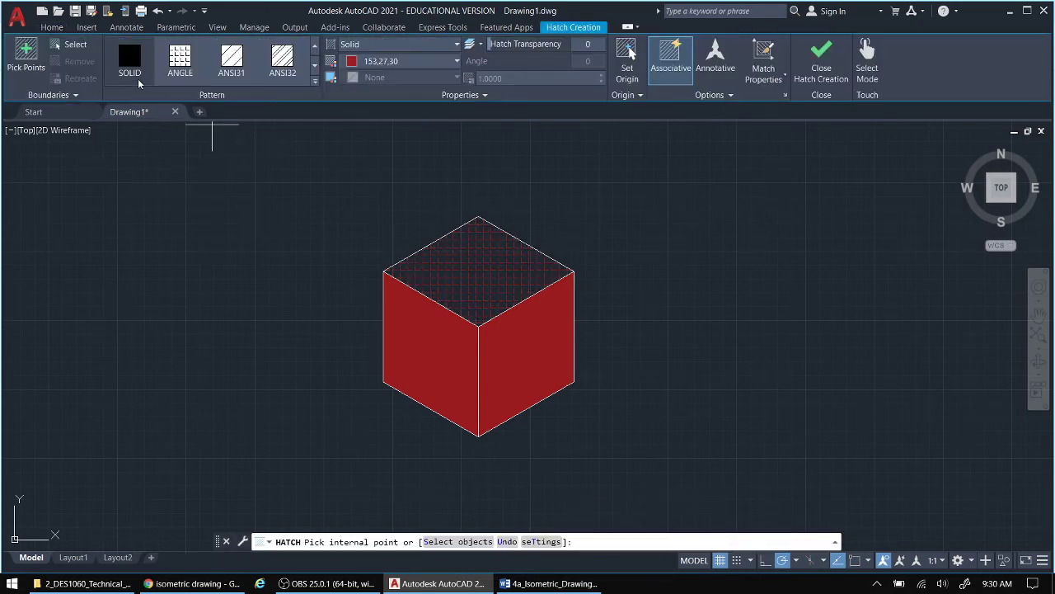
click(440, 61)
click(412, 135)
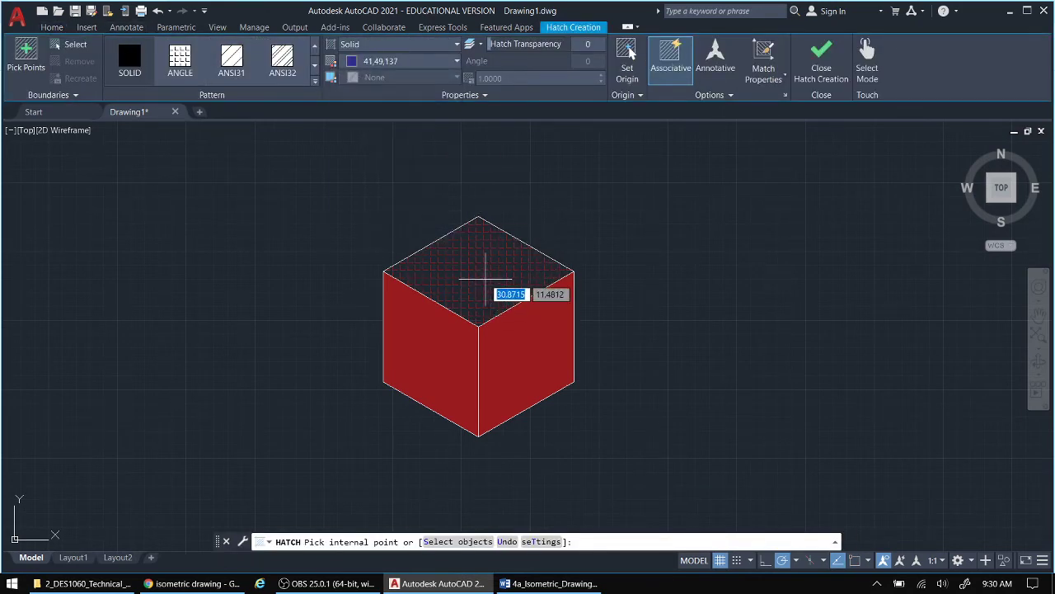
click(484, 278)
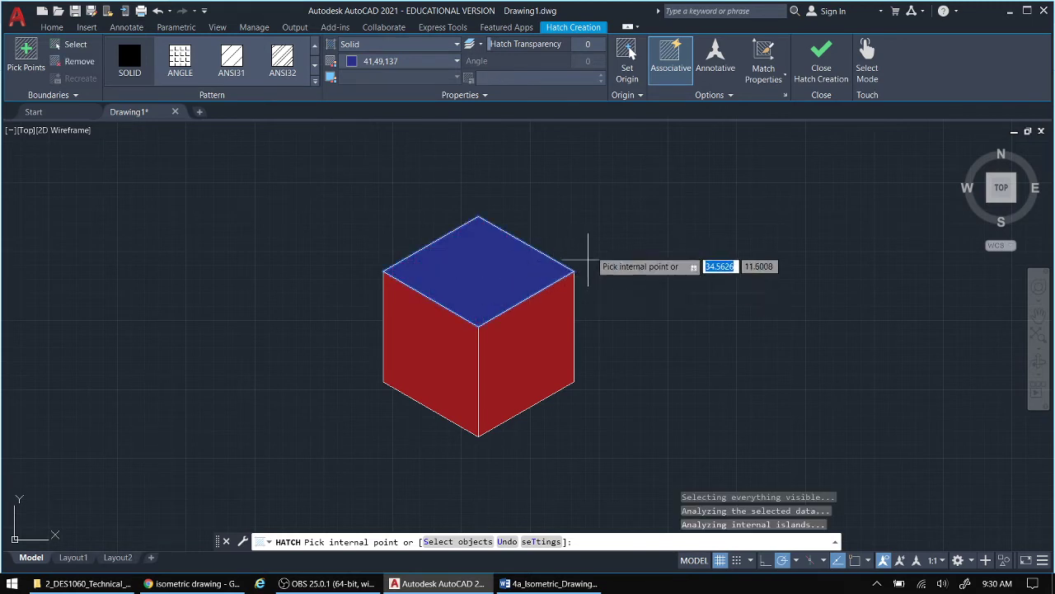
click(823, 64)
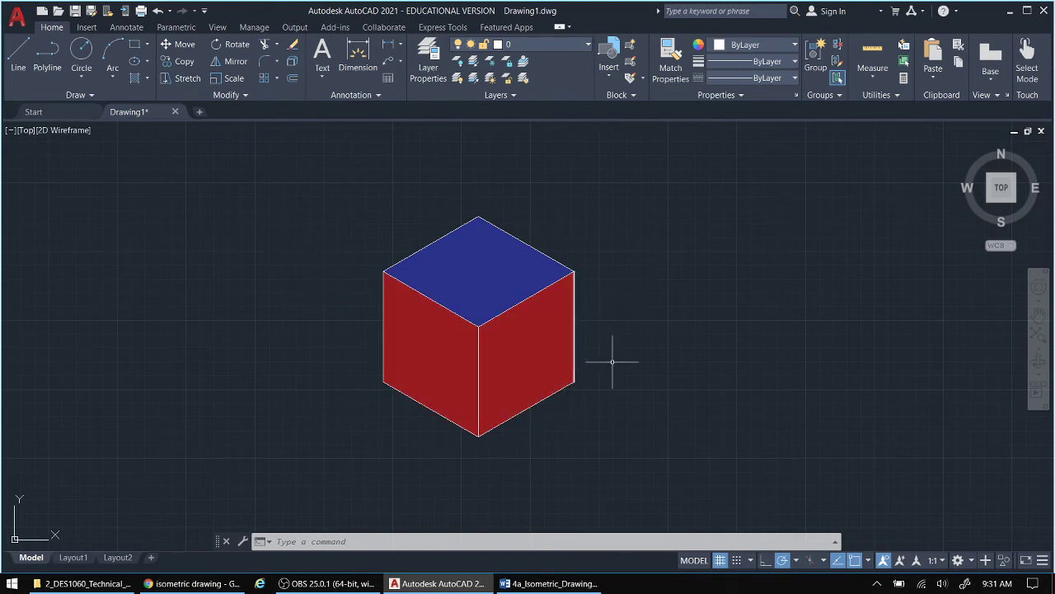
Paste the copied impossible-cube picture to the right of the coloured cube, accepting the default OLE text size
scroll(627, 345, down, 5)
middle_drag(608, 337, 332, 321)
key(ctrl+v)
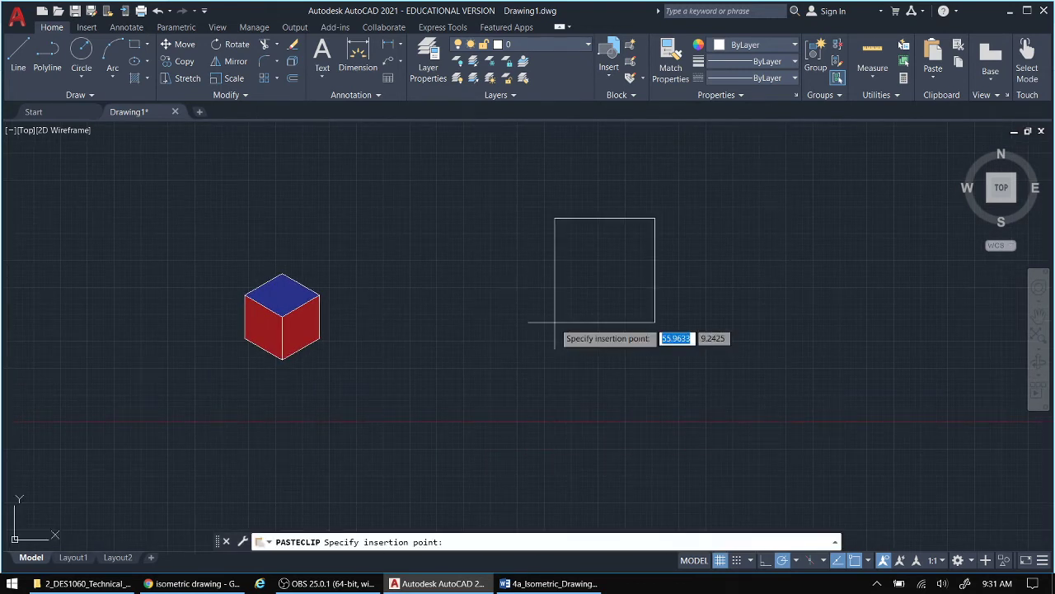
click(494, 331)
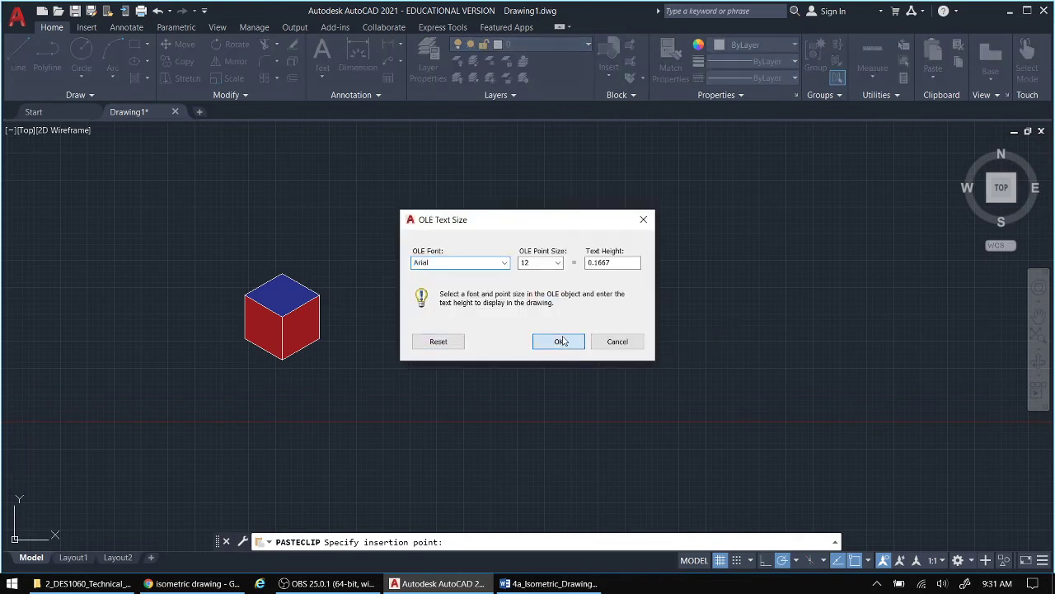
click(559, 341)
scroll(553, 274, up, 4)
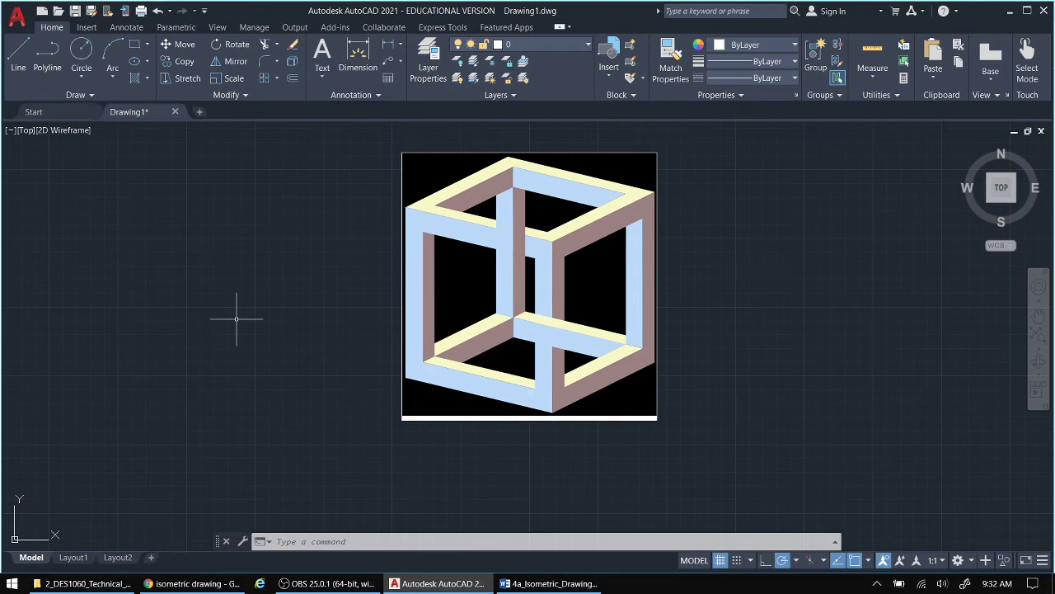
Draw a closed four-sided left-face outline beside the picture: 150° lower edge, vertical edge, longer 330° upper edge, and back to the start point
scroll(247, 313, down, 5)
middle_drag(250, 308, 157, 313)
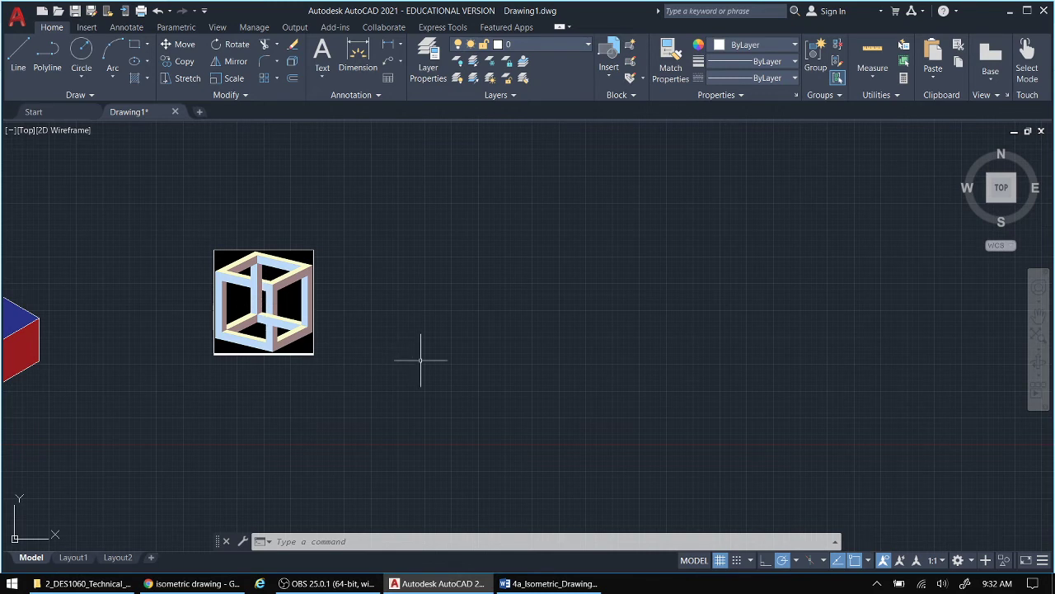
click(17, 62)
click(635, 405)
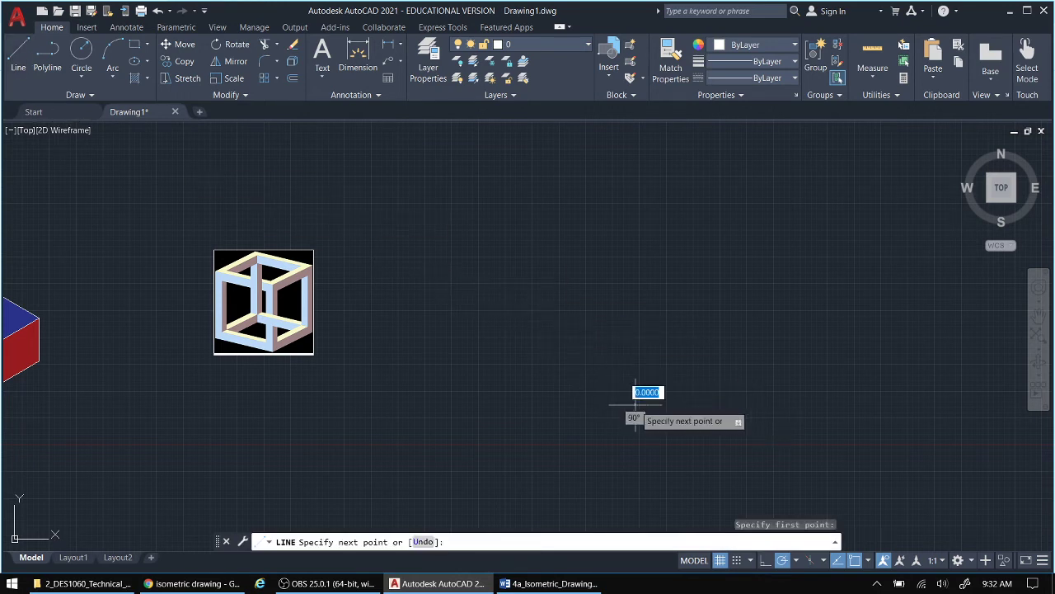
click(465, 307)
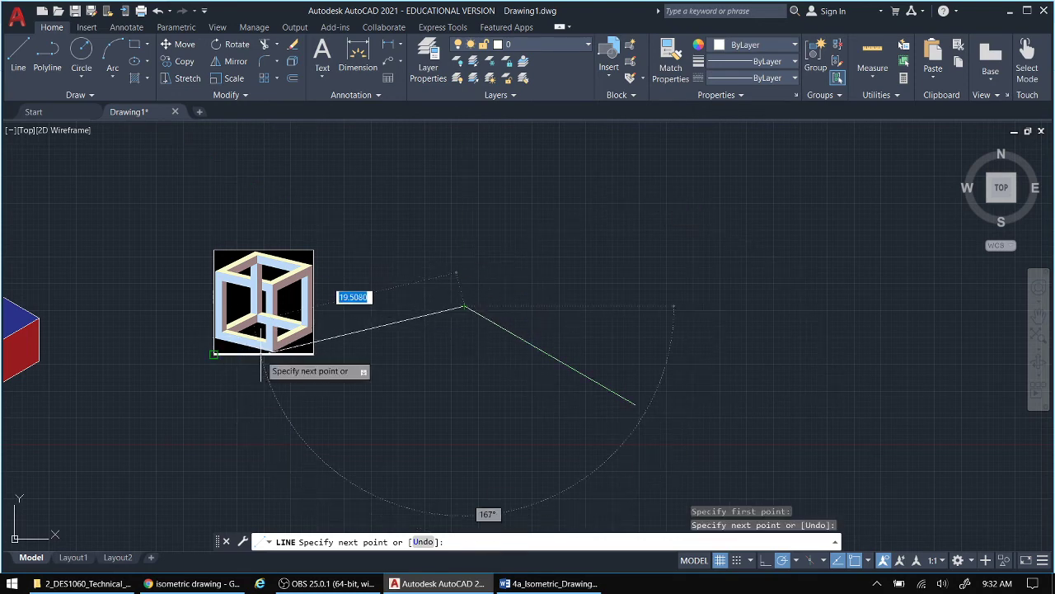
middle_drag(463, 202, 447, 303)
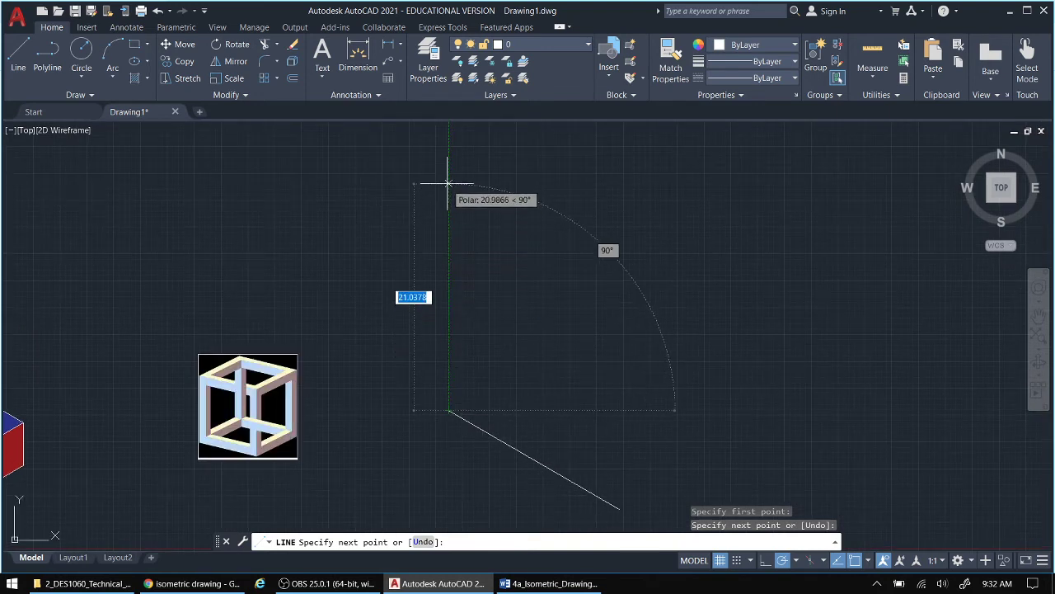
click(448, 175)
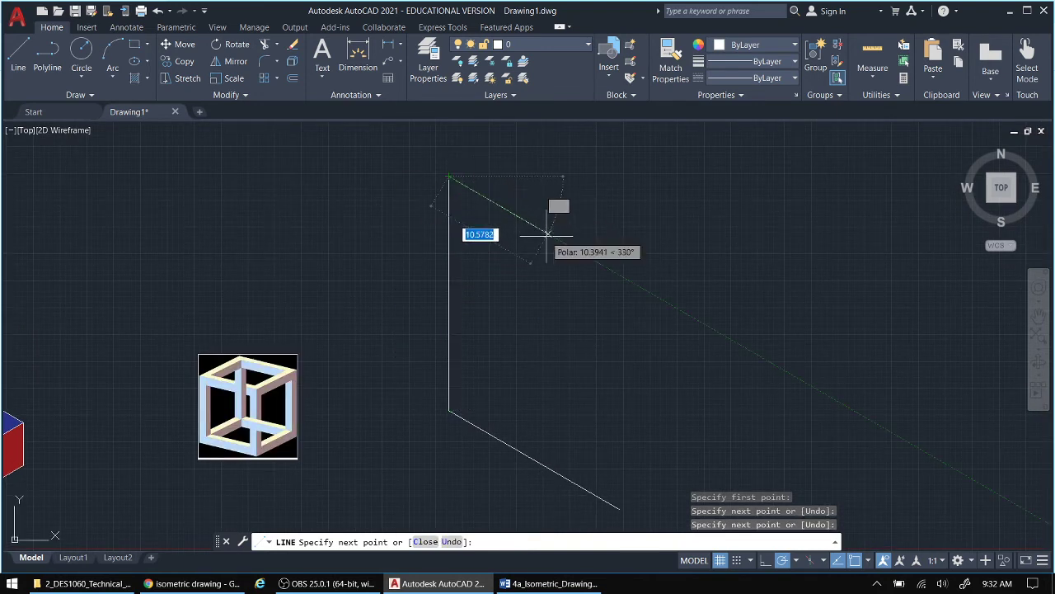
click(629, 282)
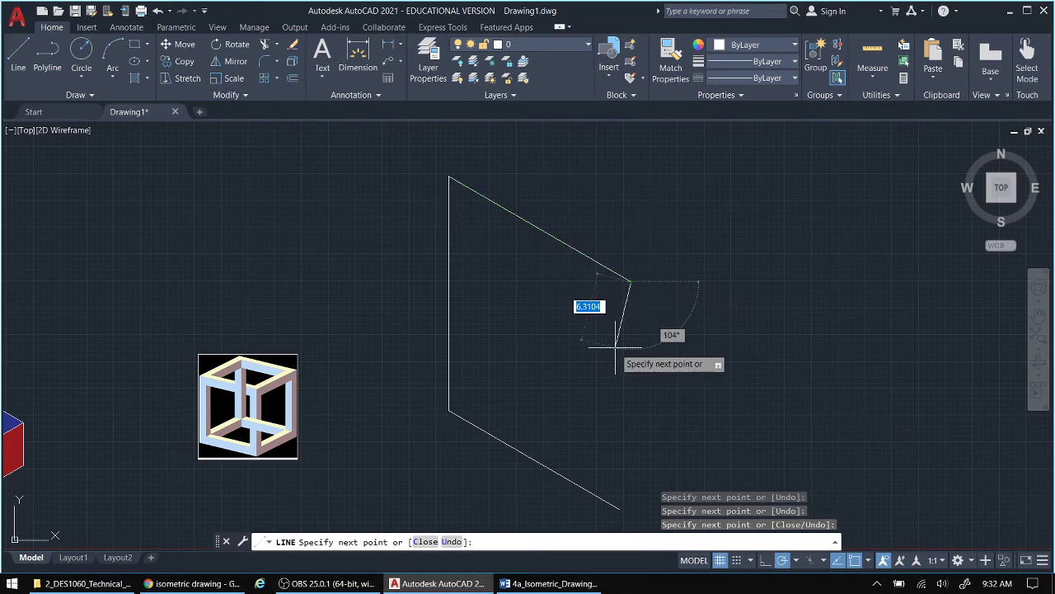
mouse_move(616, 339)
middle_down()
mouse_move(600, 186)
mouse_move(511, 240)
mouse_move(497, 268)
middle_up()
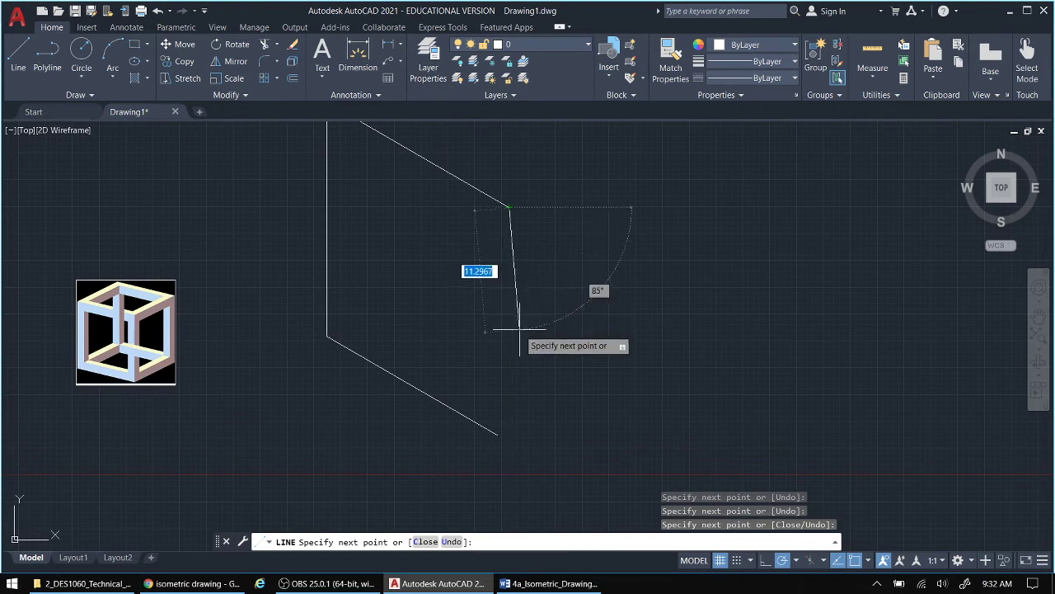
click(498, 434)
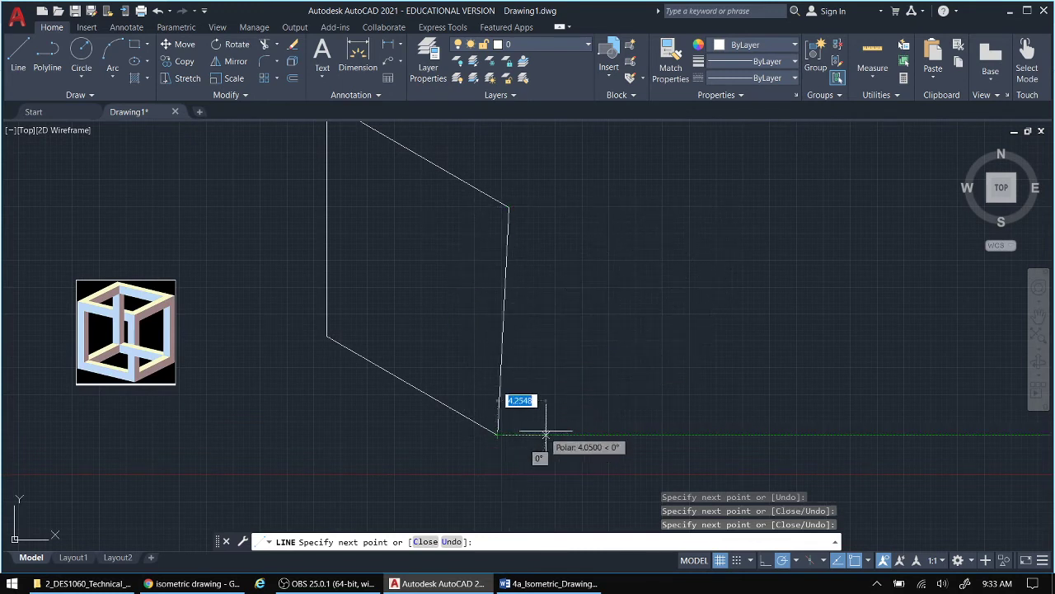
End the line chain and erase the slanted right edge of the left-face outline
right_click(555, 418)
click(581, 292)
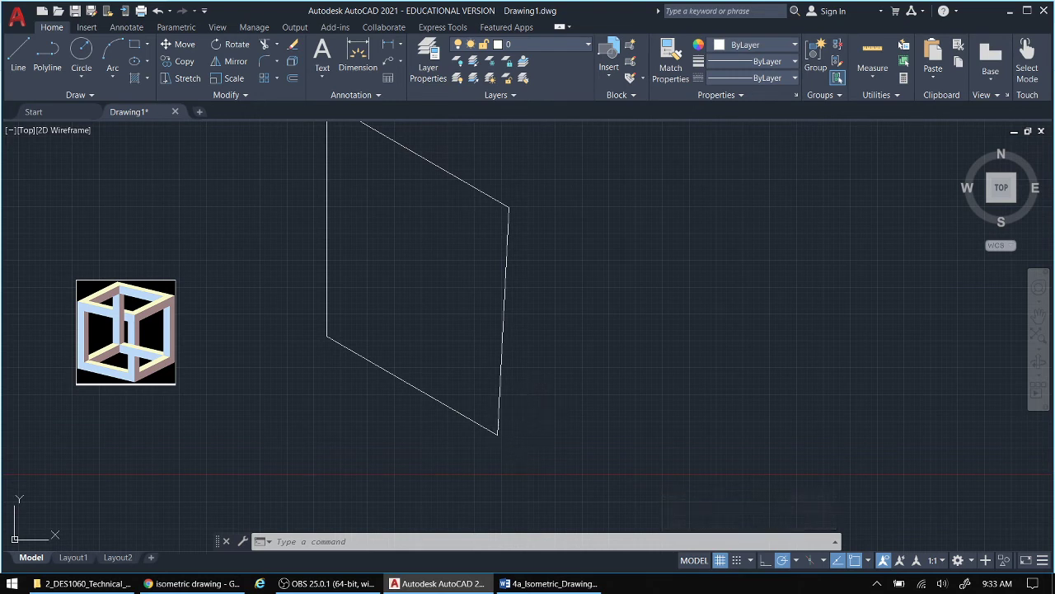
key(ctrl+z)
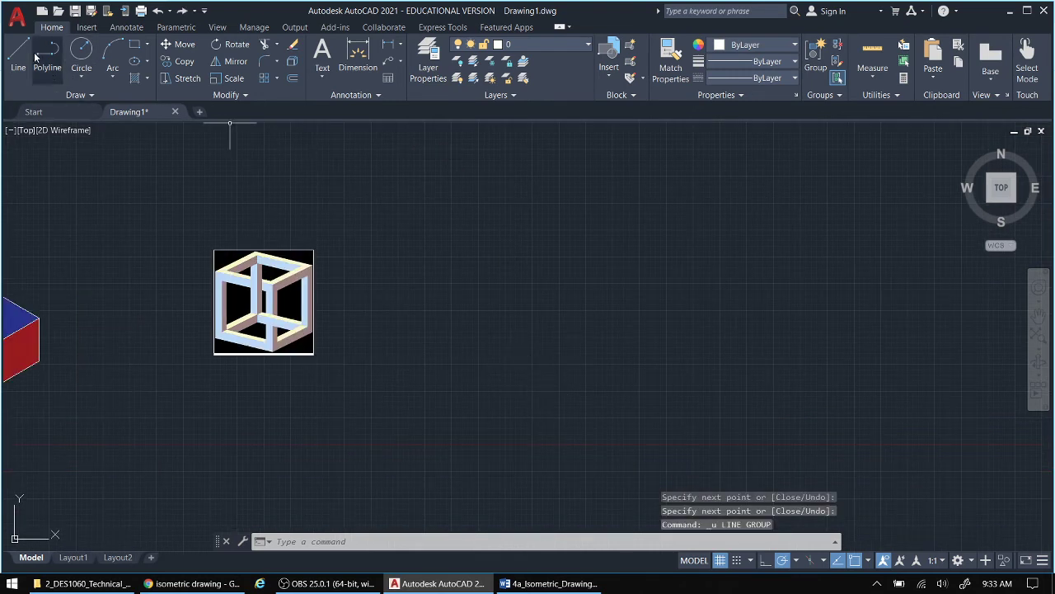
key(ctrl)
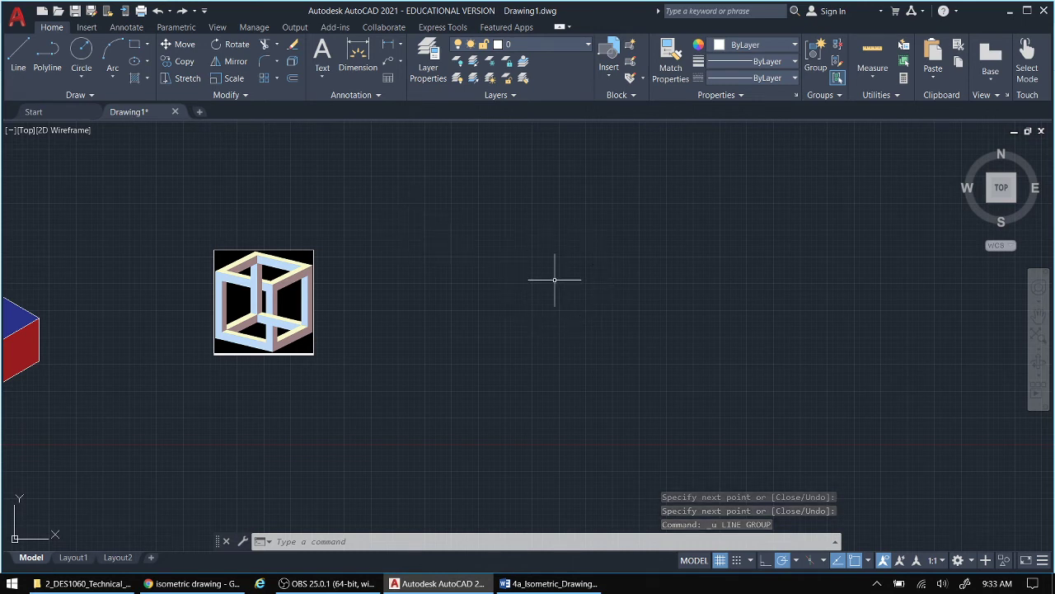
key(ctrl+y)
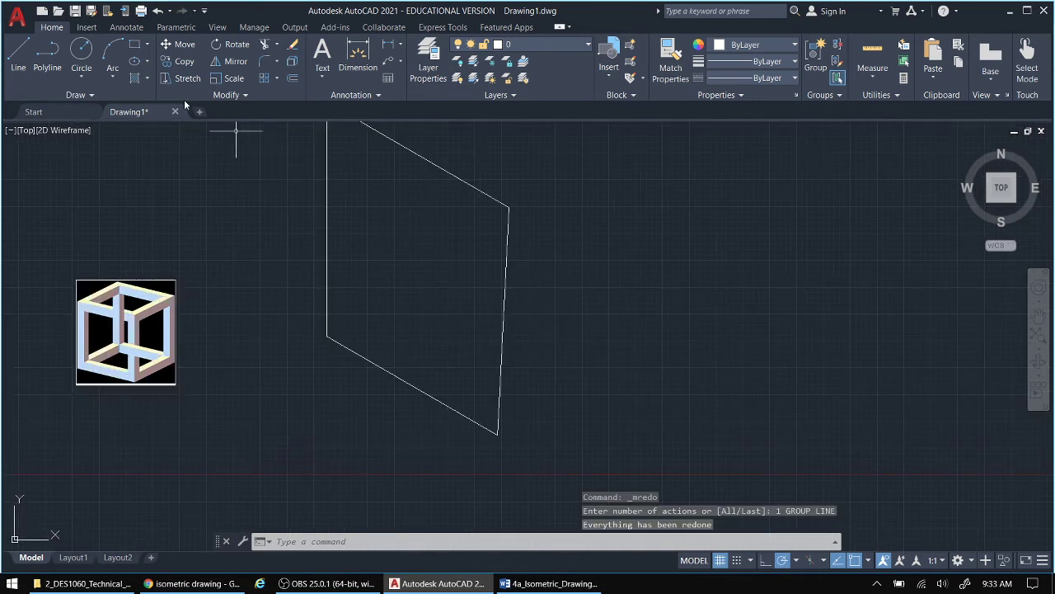
click(506, 289)
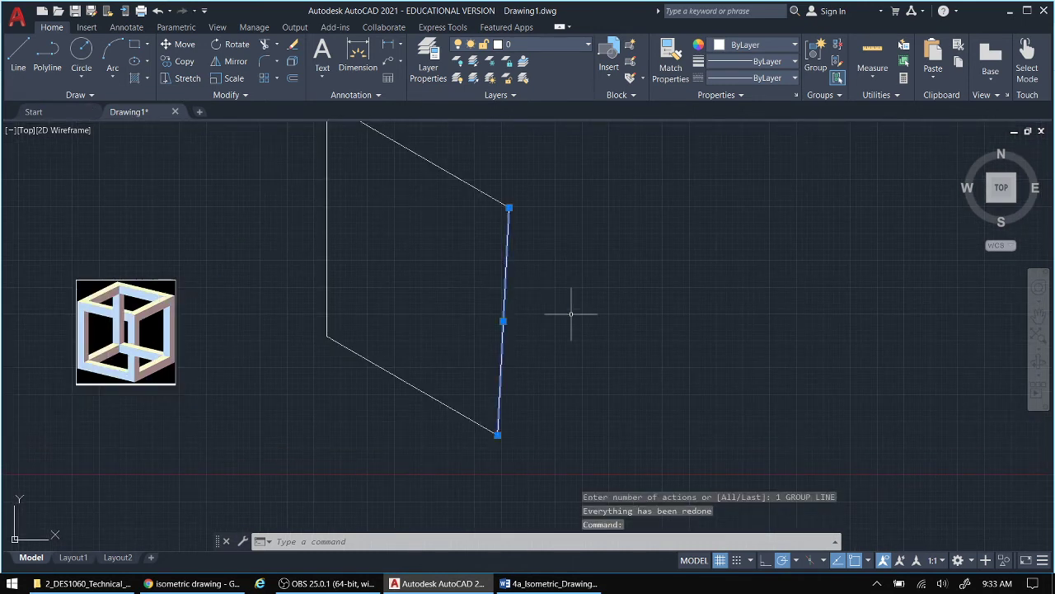
key(Delete)
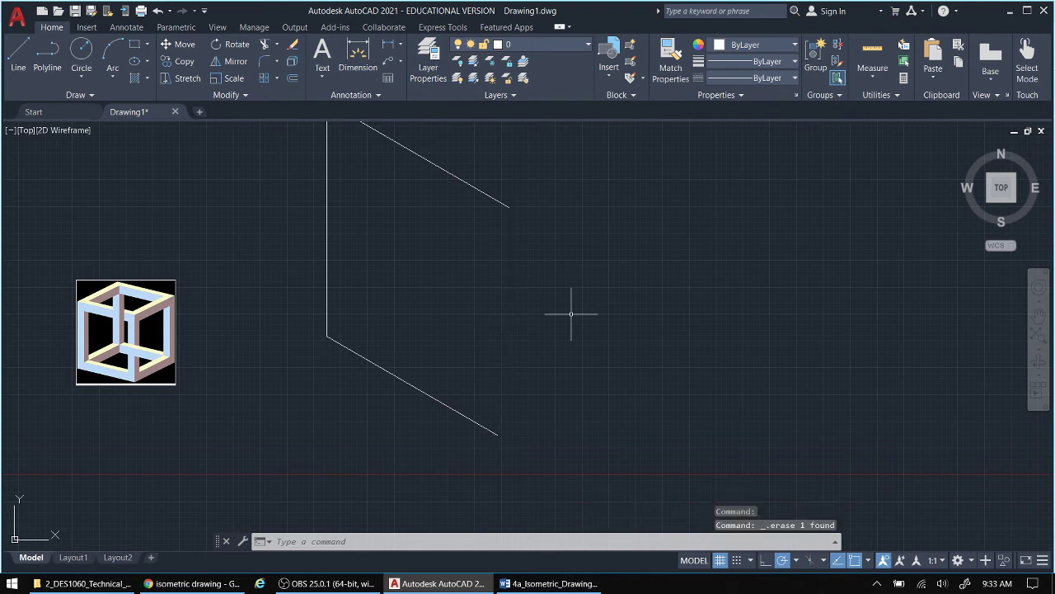
Draw a vertical line from the upper edge's open end down to just past the lower edge's level
click(18, 52)
click(509, 206)
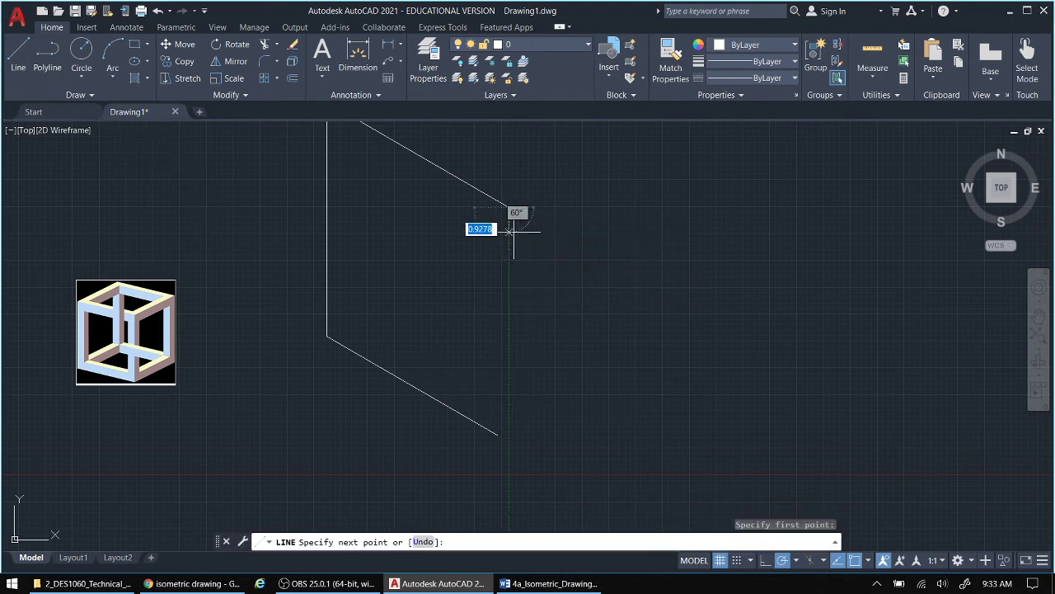
click(506, 448)
right_click(537, 452)
click(579, 320)
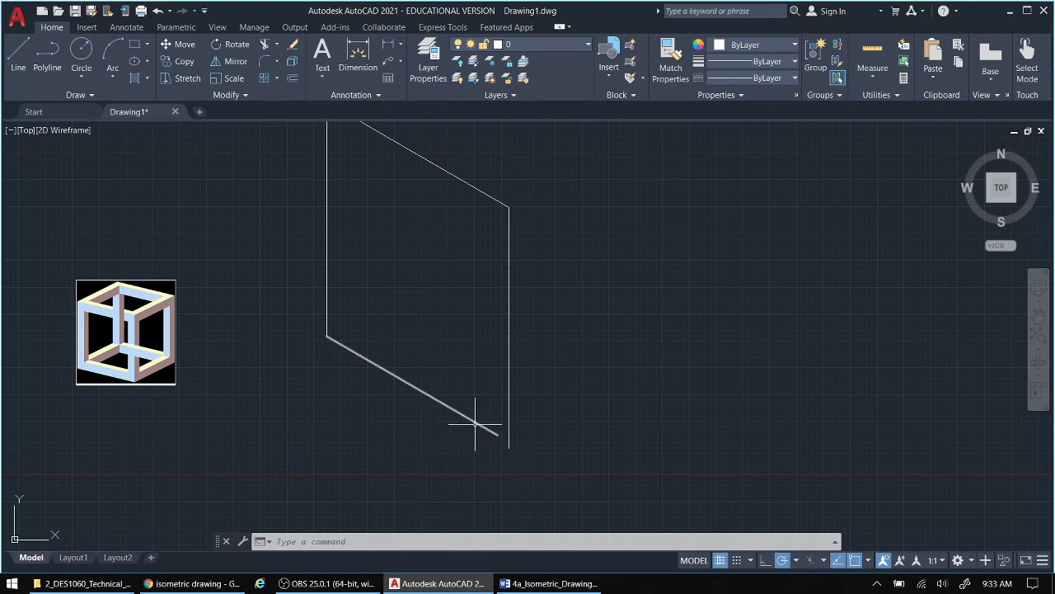
Stretch the left face's lower edge along its own direction until it meets the new vertical edge
click(475, 423)
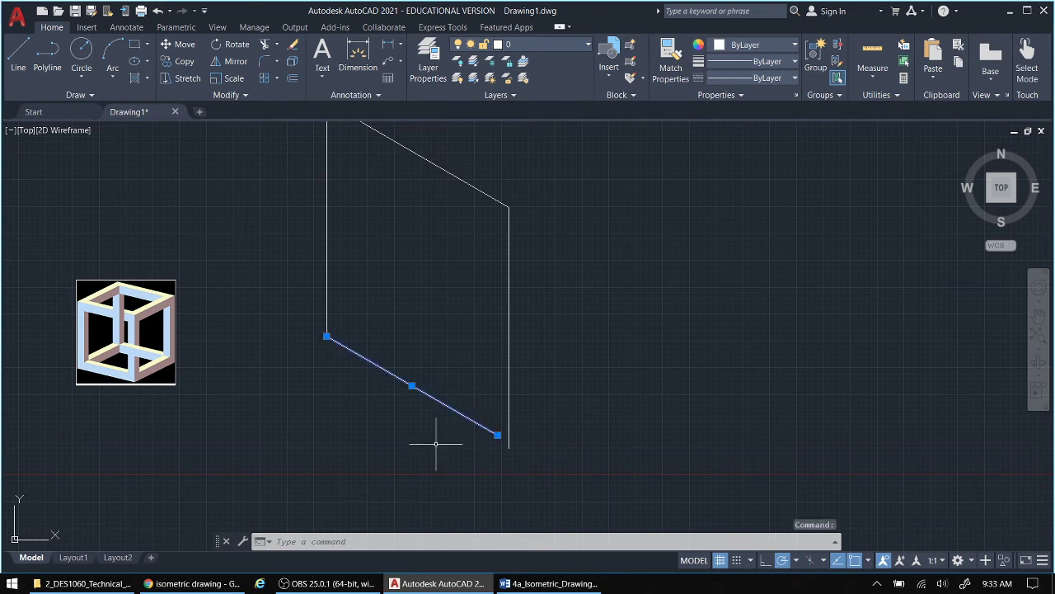
click(498, 434)
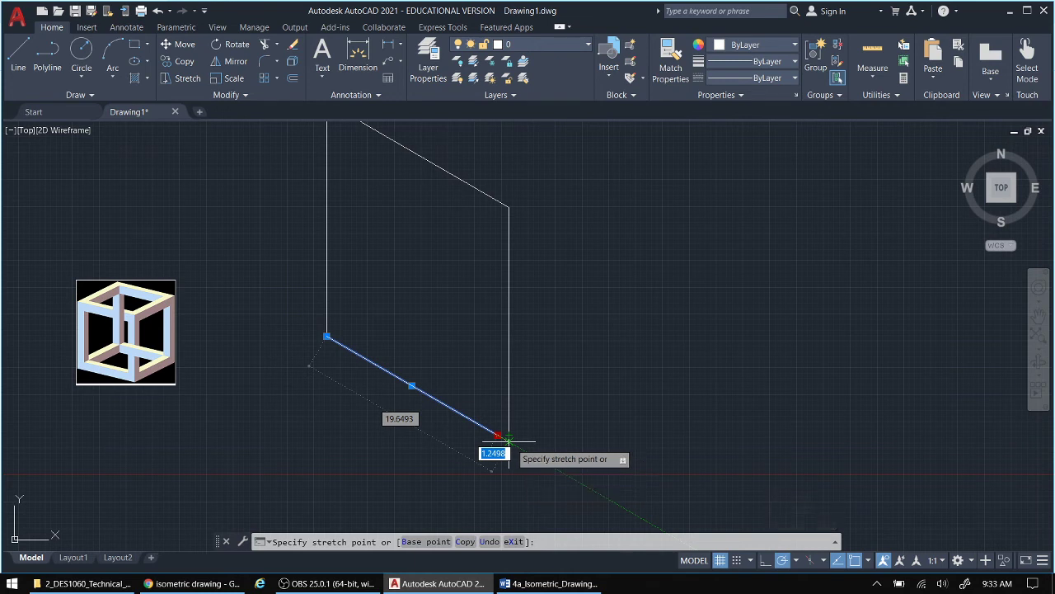
click(509, 441)
scroll(544, 470, up, 3)
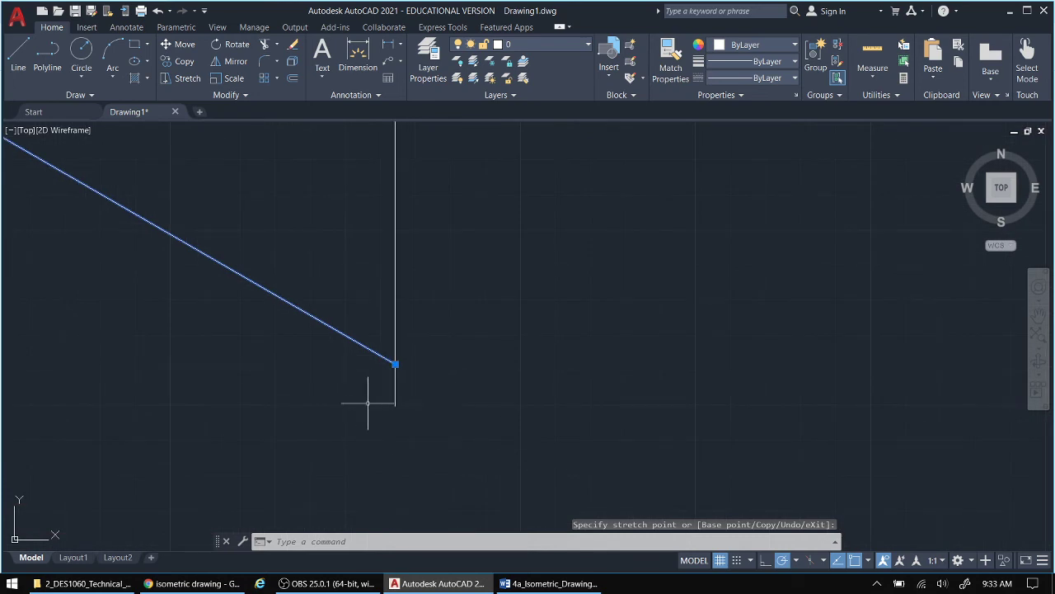
key(Escape)
Shorten the new vertical edge so that it ends at the corner with the lower edge
click(395, 398)
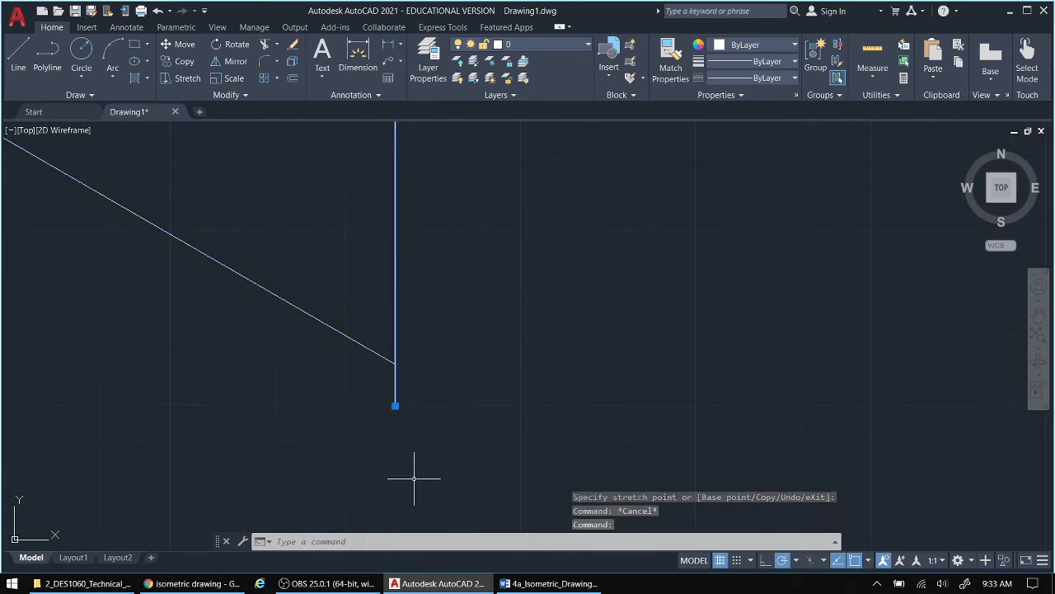
click(395, 406)
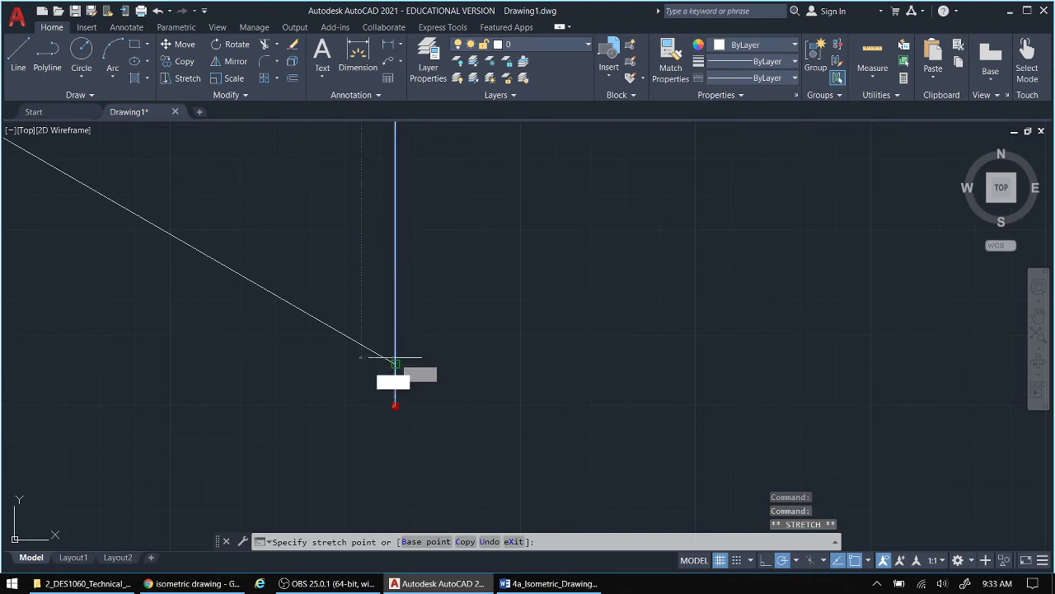
click(395, 363)
scroll(353, 399, down, 3)
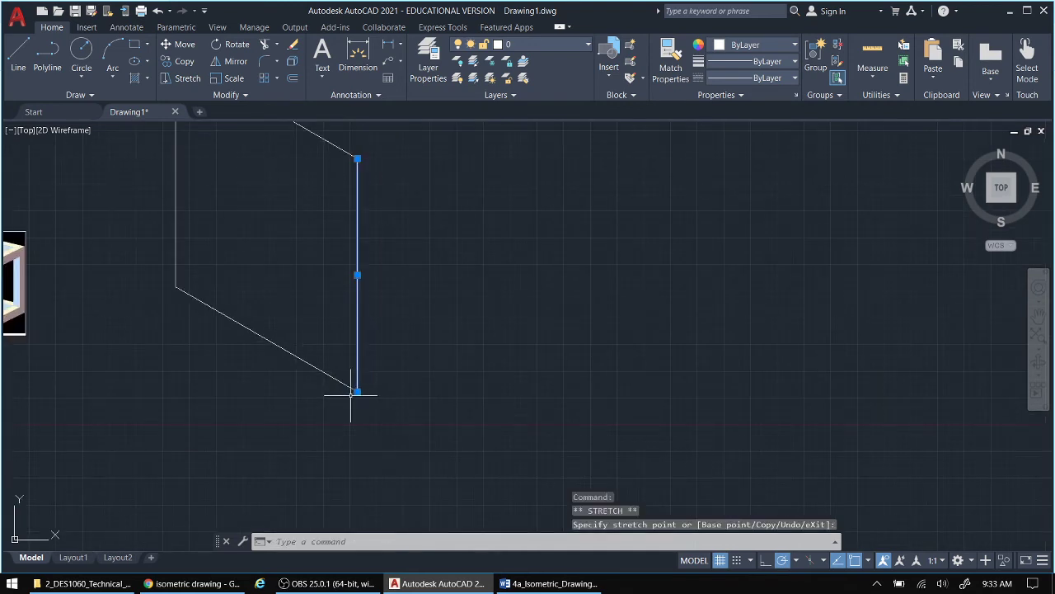
mouse_move(355, 381)
middle_down()
mouse_move(512, 446)
mouse_move(474, 454)
middle_up()
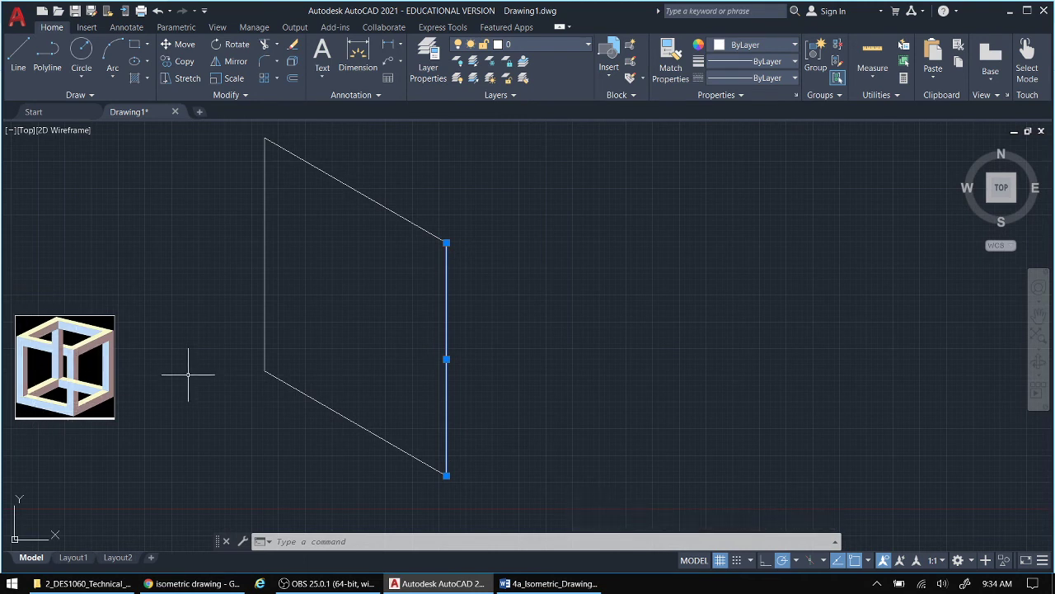
key(Escape)
Draw the right face's lower edge at 30° from the bottom corner, followed by a vertical edge about 23.8 units up
click(26, 51)
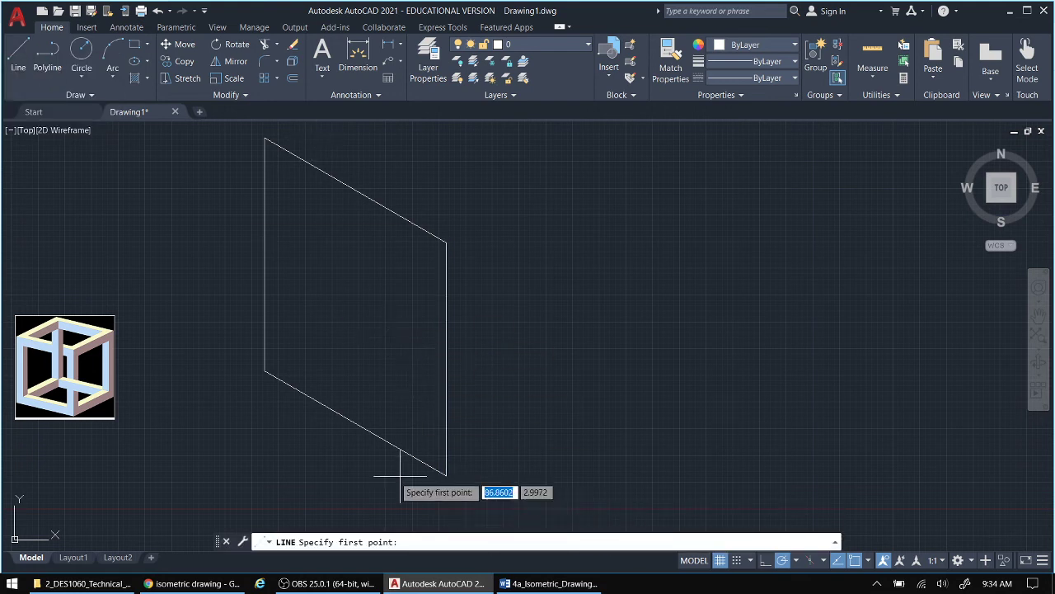
click(446, 476)
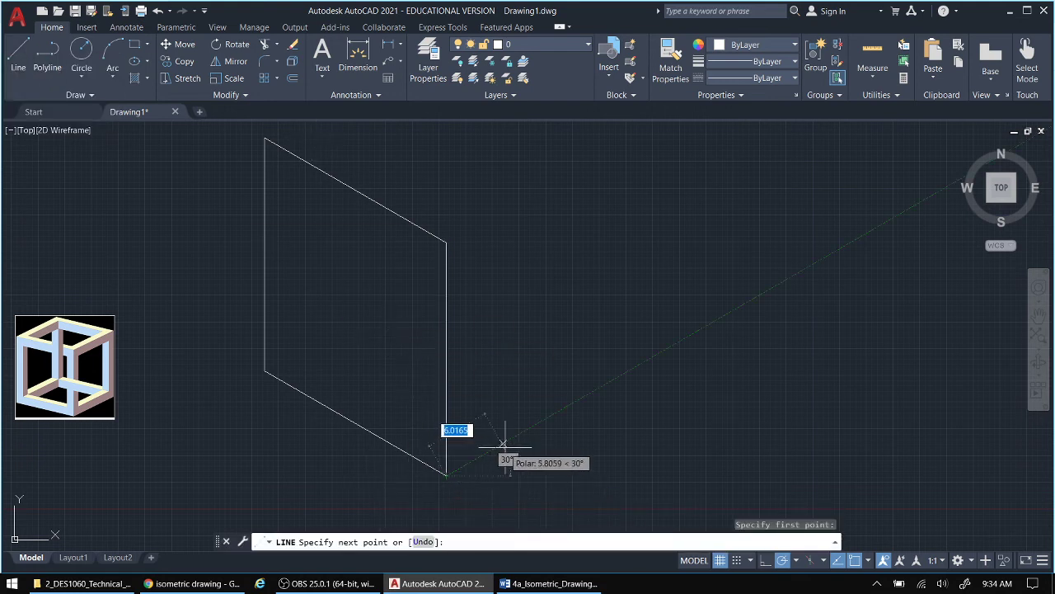
click(604, 385)
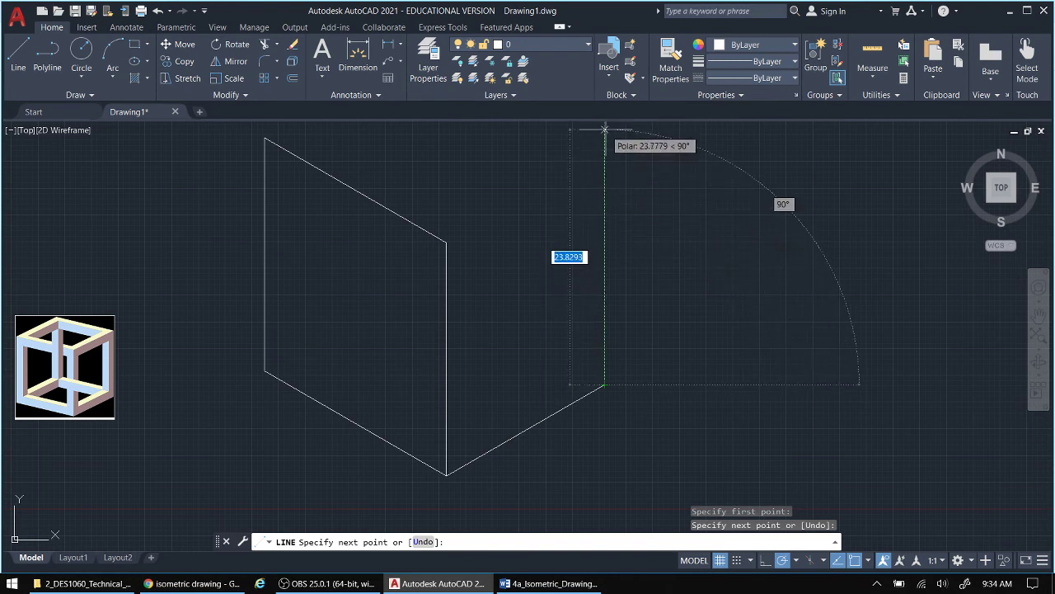
click(605, 131)
right_click(673, 221)
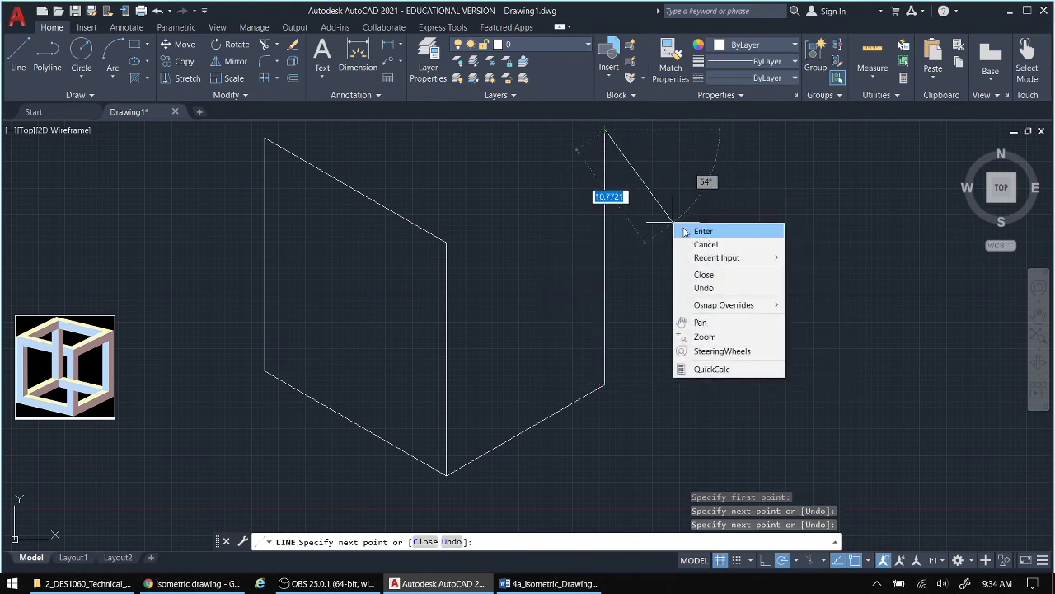
click(684, 232)
scroll(555, 262, down, 2)
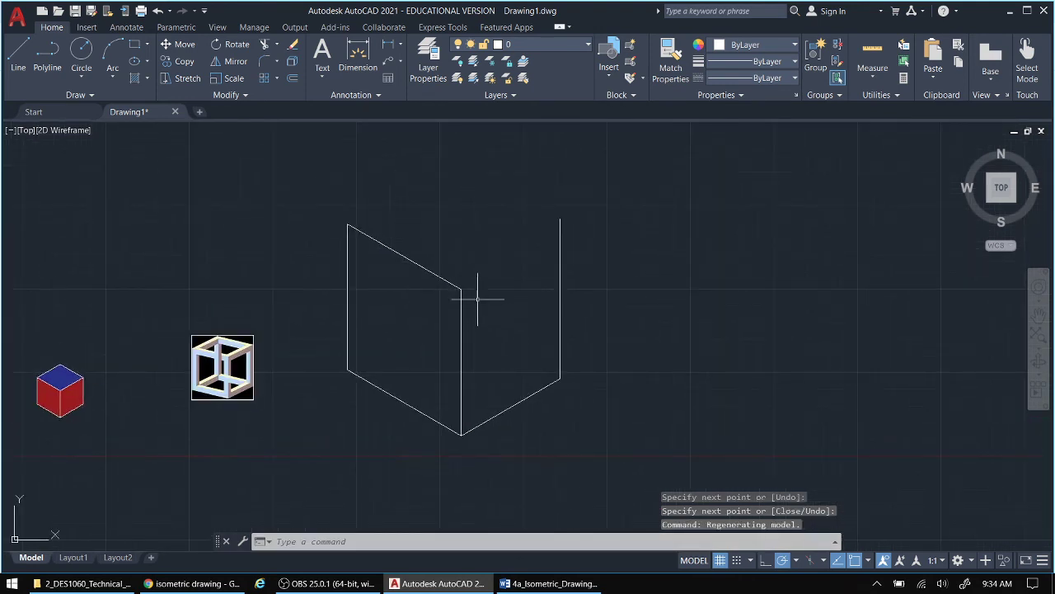
click(47, 51)
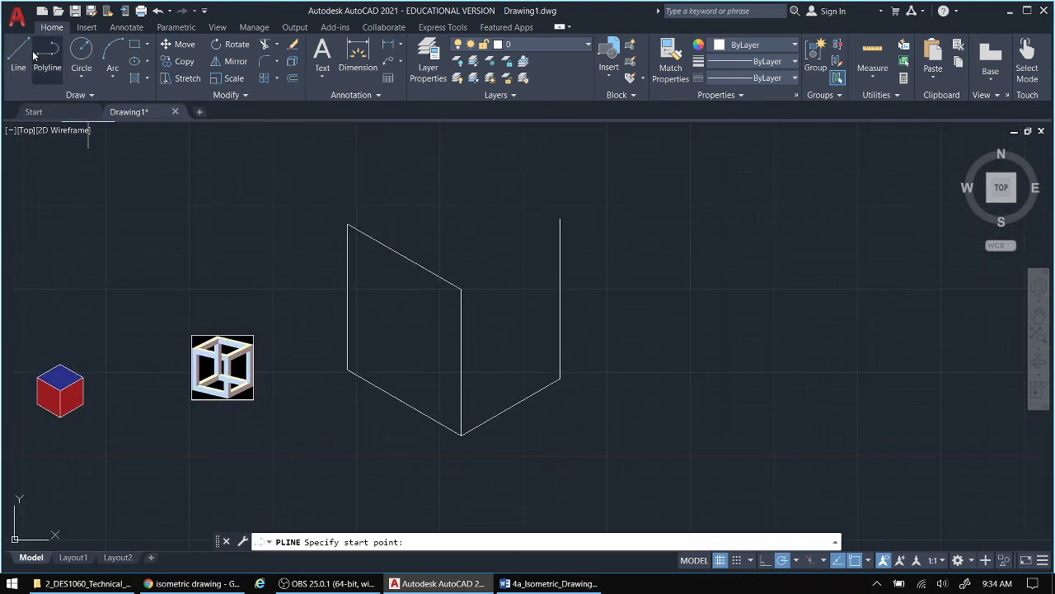
click(18, 51)
click(561, 219)
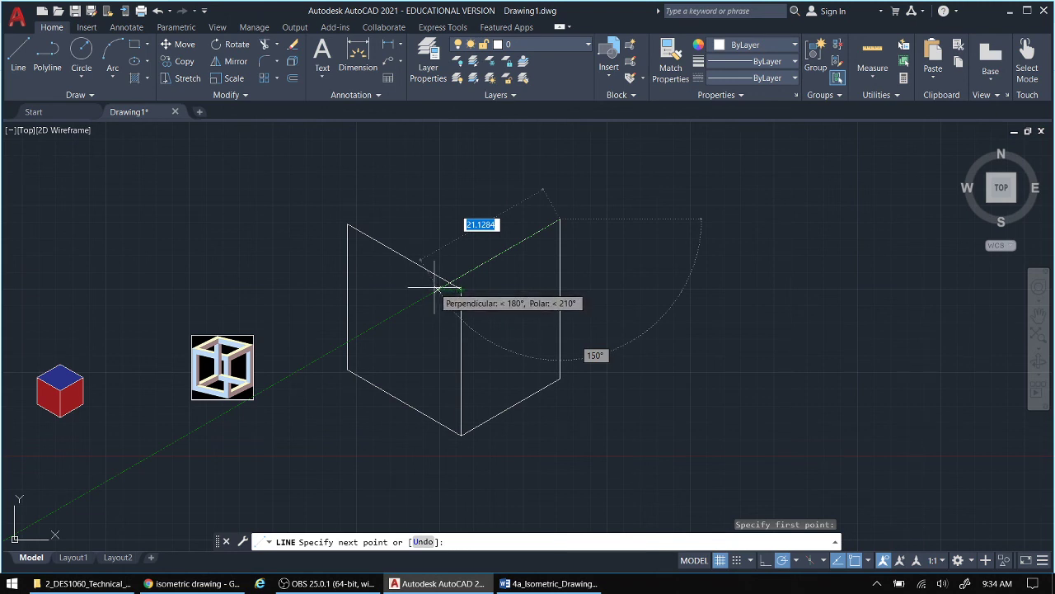
key(Escape)
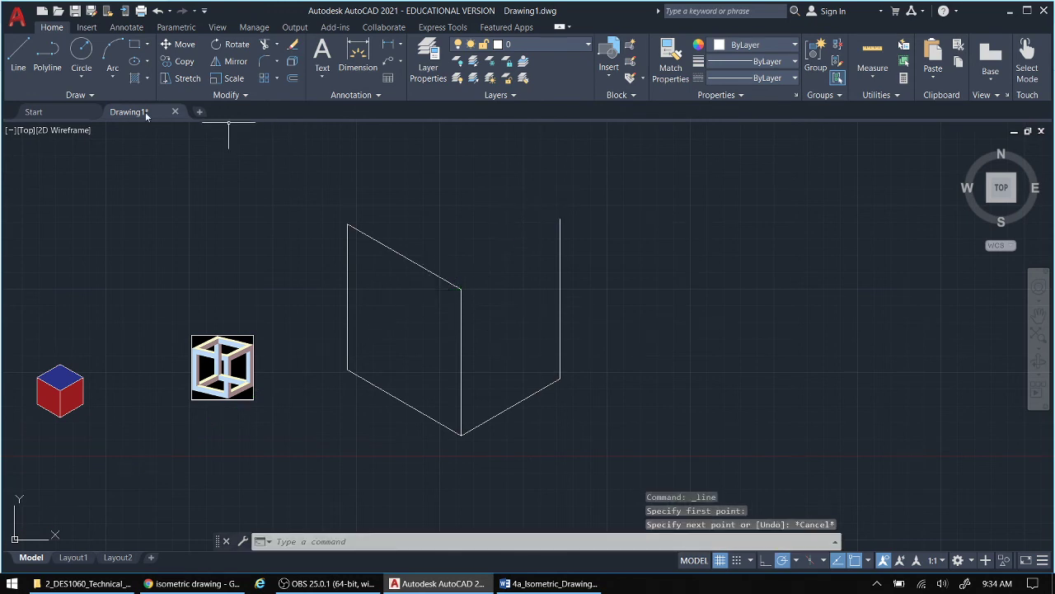
Draw the right face's upper edge at 30° from the top of the middle vertical edge to the outer vertical edge
click(18, 57)
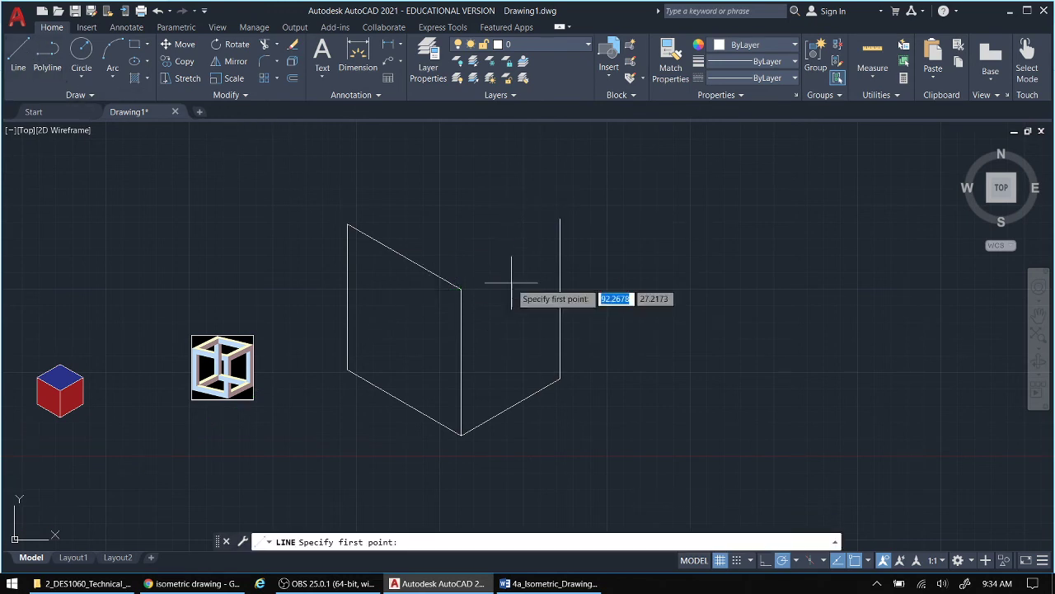
click(461, 289)
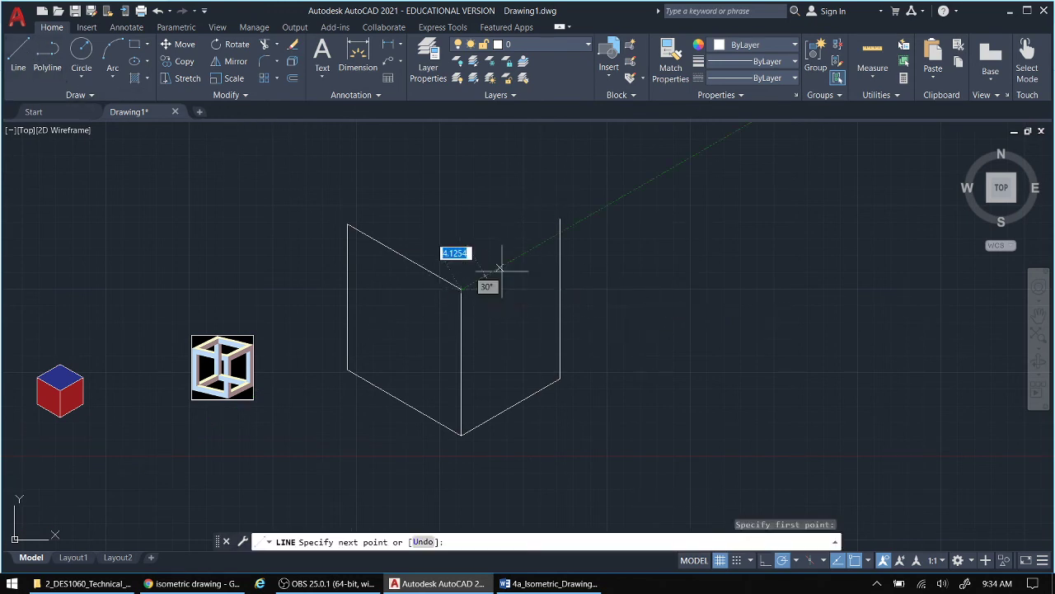
click(560, 234)
key(Escape)
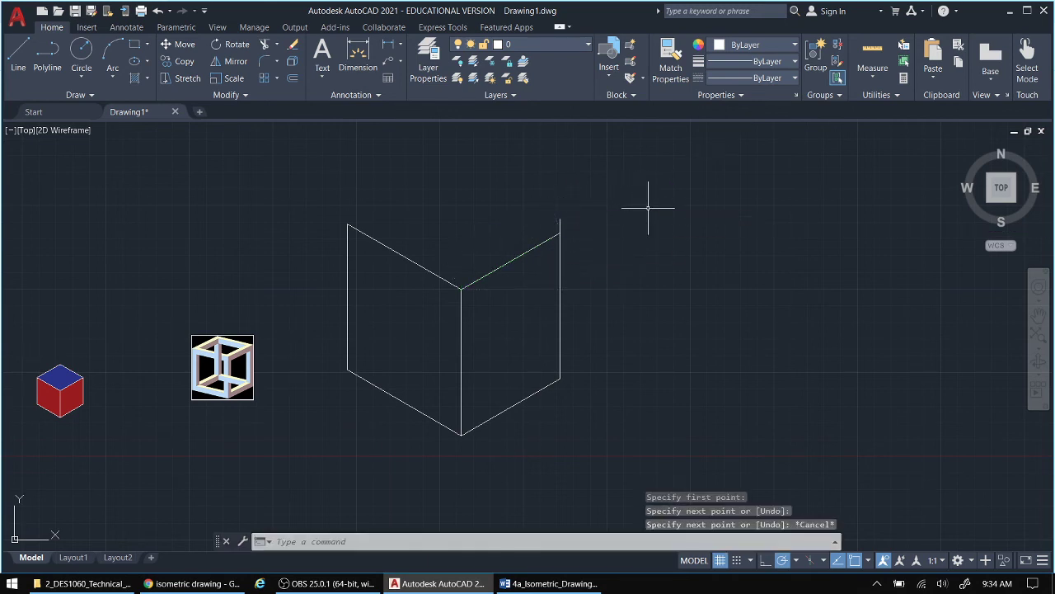
right_click(629, 207)
click(595, 225)
Shorten the right face's outer vertical edge so that it ends at the upper edge's corner
scroll(595, 221, up, 2)
click(541, 223)
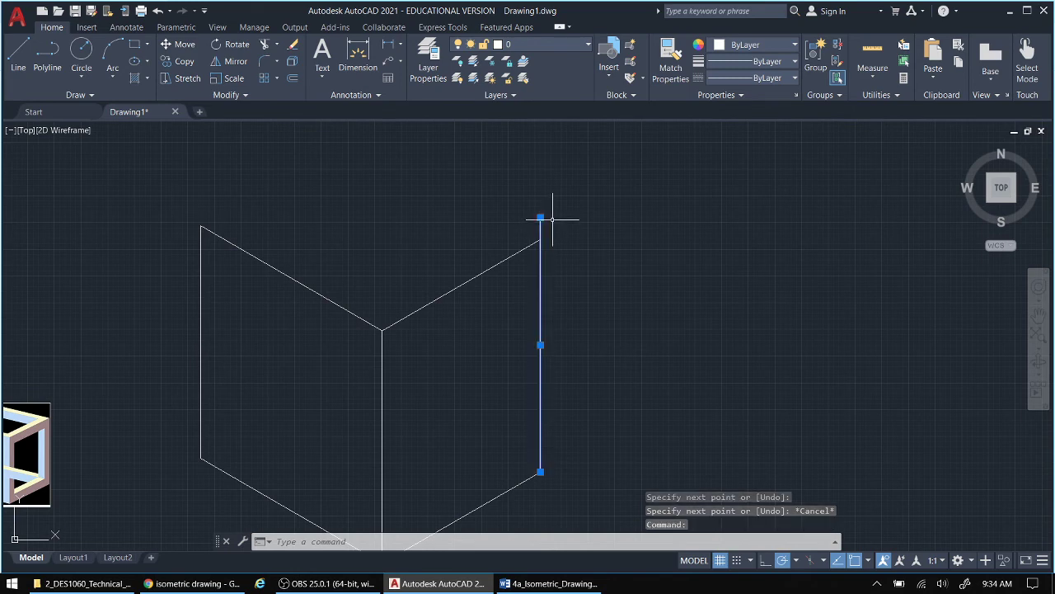
click(540, 216)
click(540, 239)
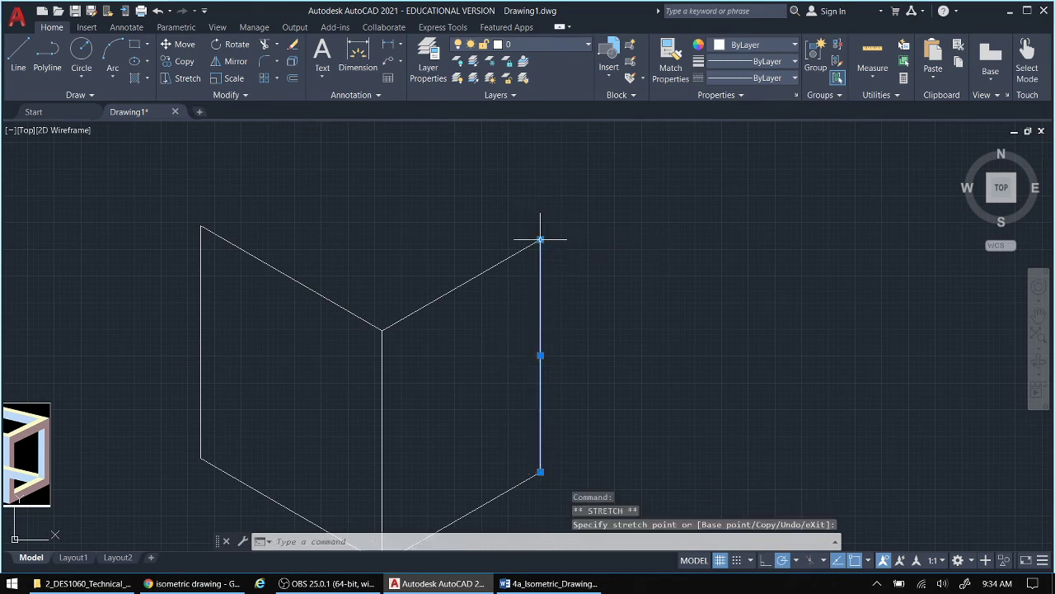
Draw an inner frame in the left face with two vertical edges, an upper edge parallel to the face's top, and a lower edge at 150°
scroll(519, 334, down, 4)
mouse_move(506, 342)
middle_down()
mouse_move(539, 349)
mouse_move(453, 360)
mouse_move(424, 288)
middle_up()
scroll(484, 352, up, 5)
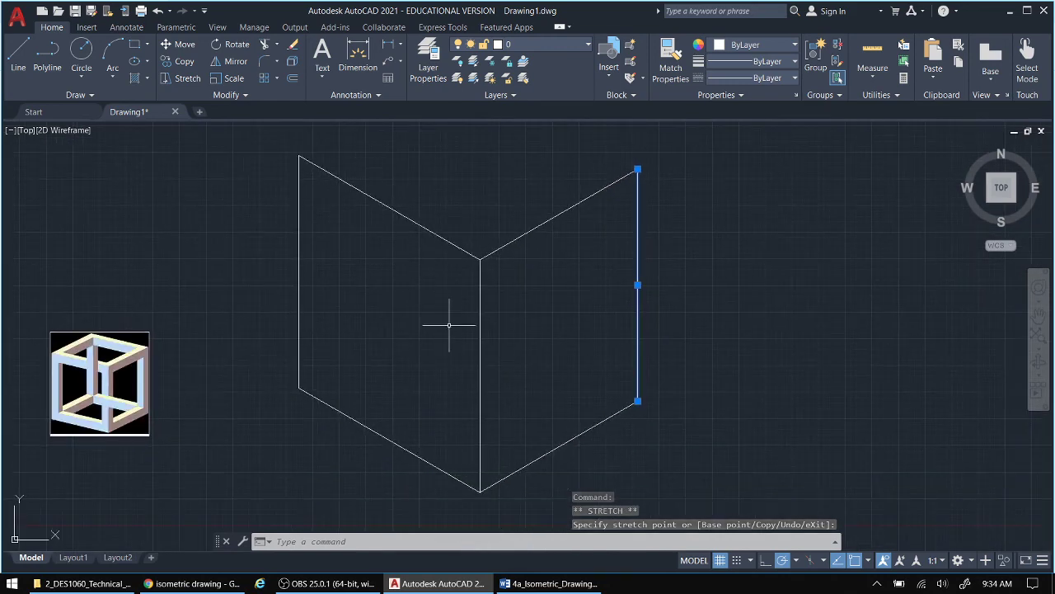
click(18, 66)
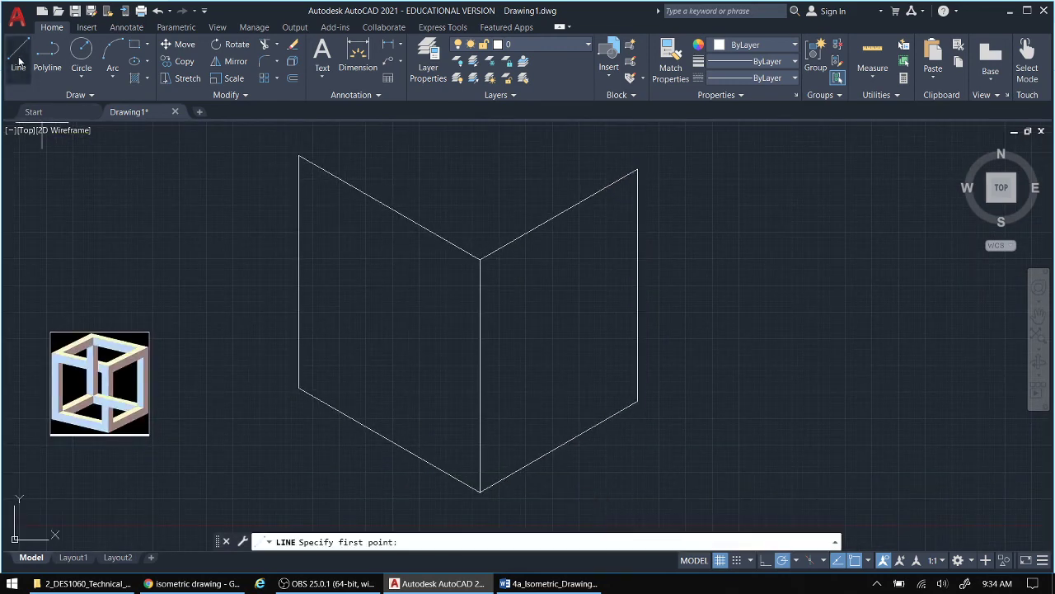
click(313, 376)
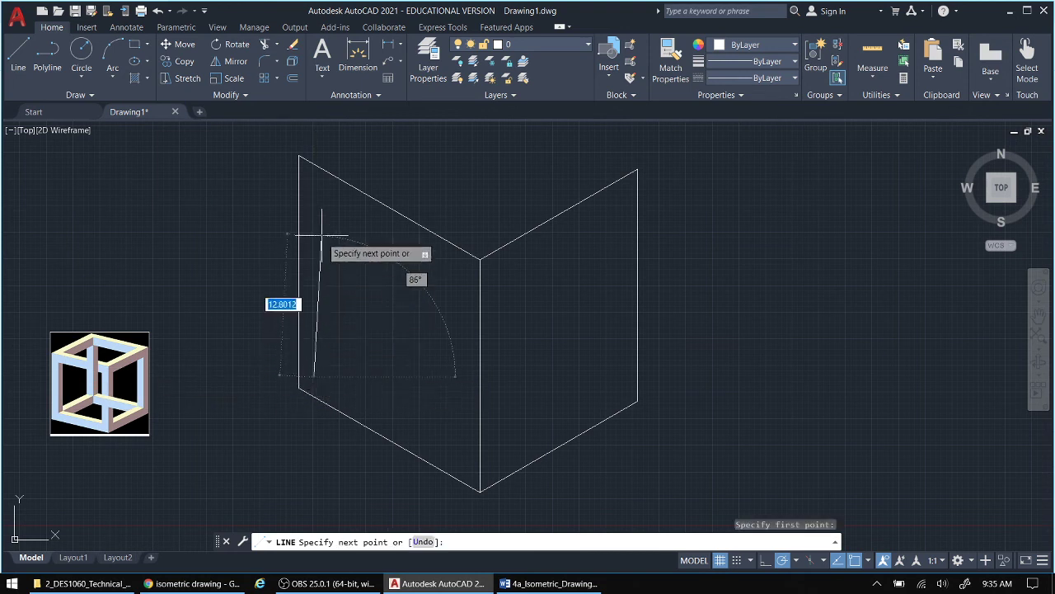
click(314, 186)
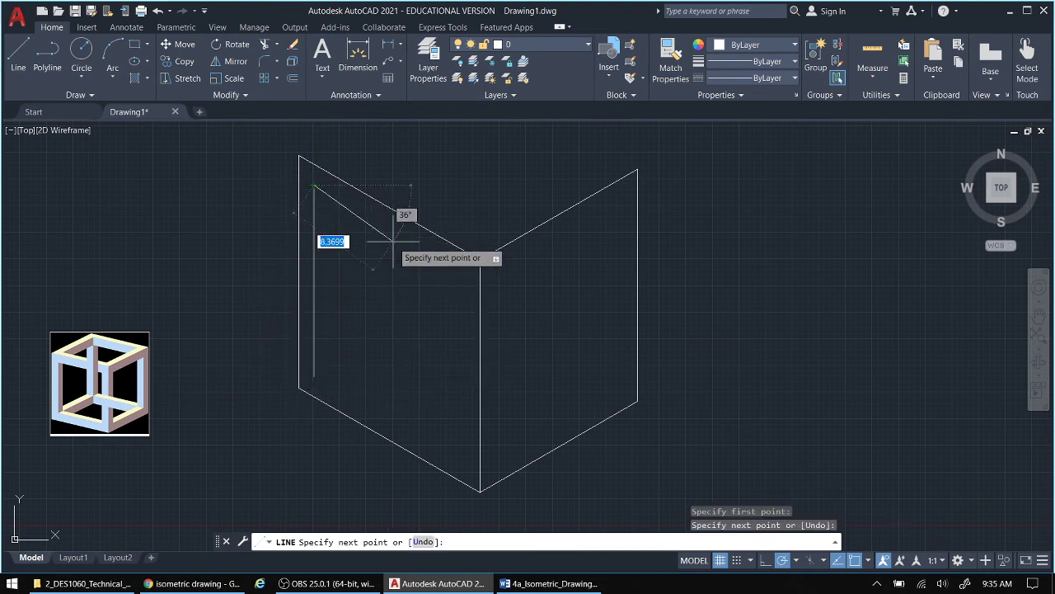
click(463, 271)
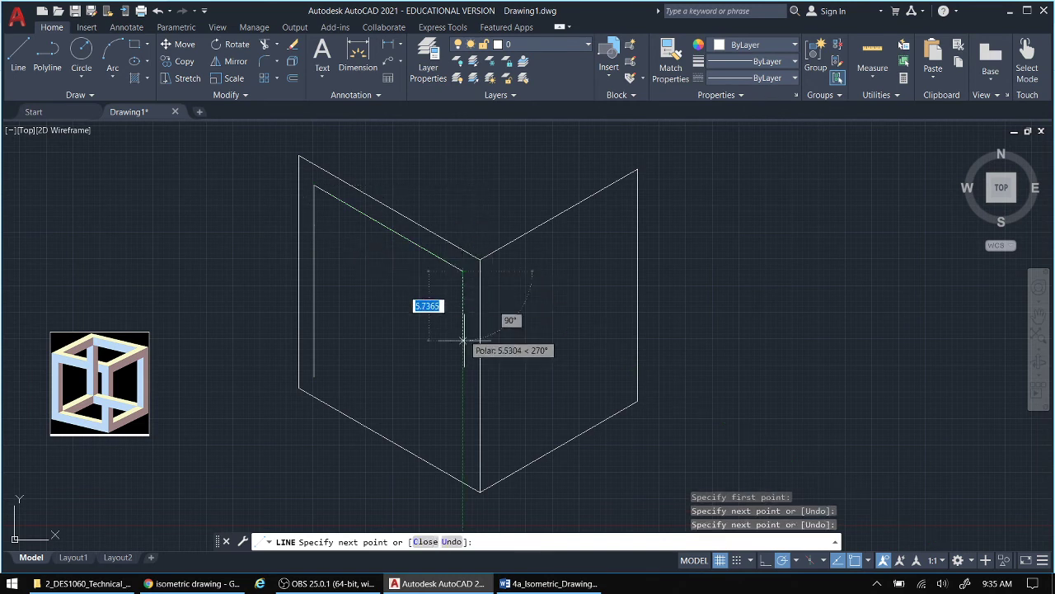
click(462, 464)
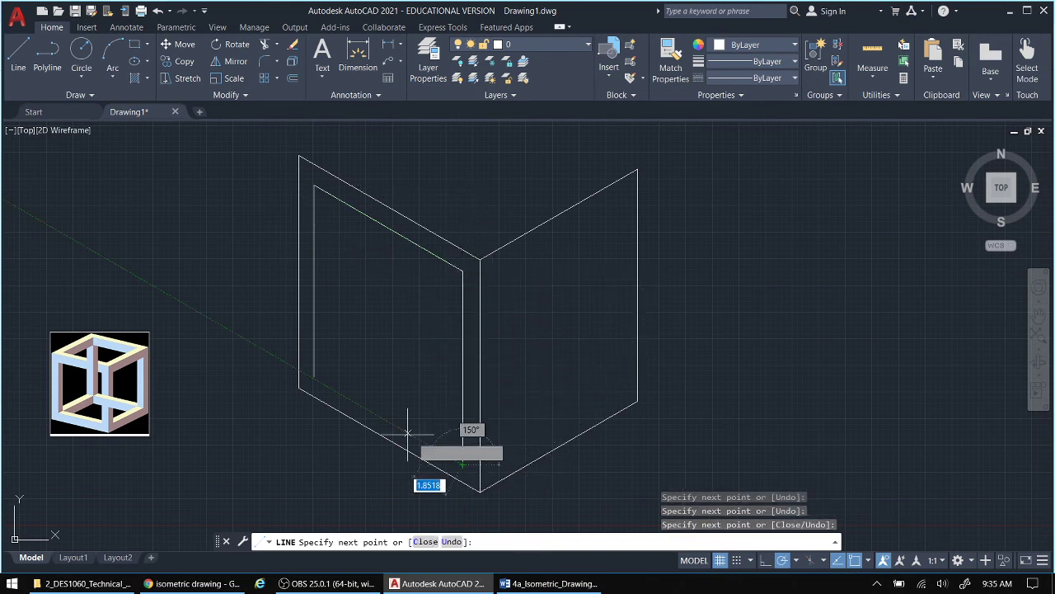
click(281, 359)
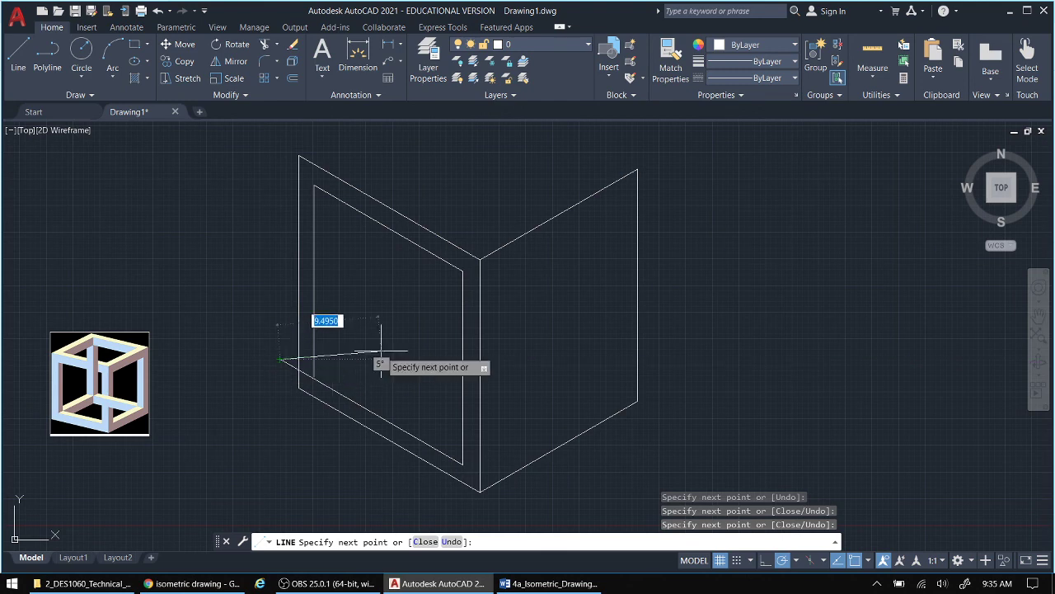
key(Escape)
Extend the inner frame's left vertical edge down to its lower edge, and shorten the overshooting lower edge to end at that corner
scroll(330, 377, up, 10)
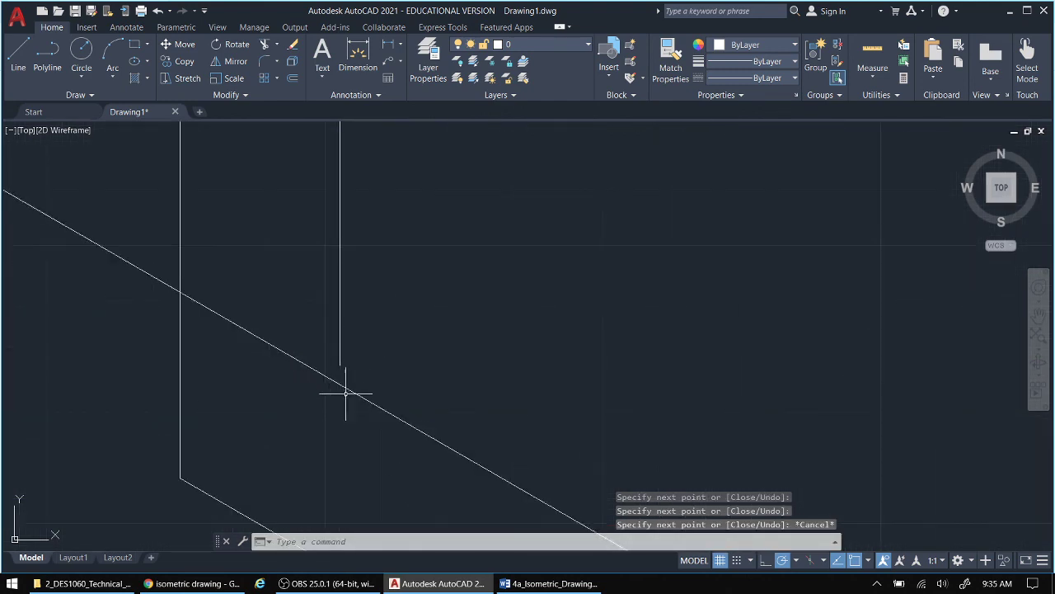
click(339, 335)
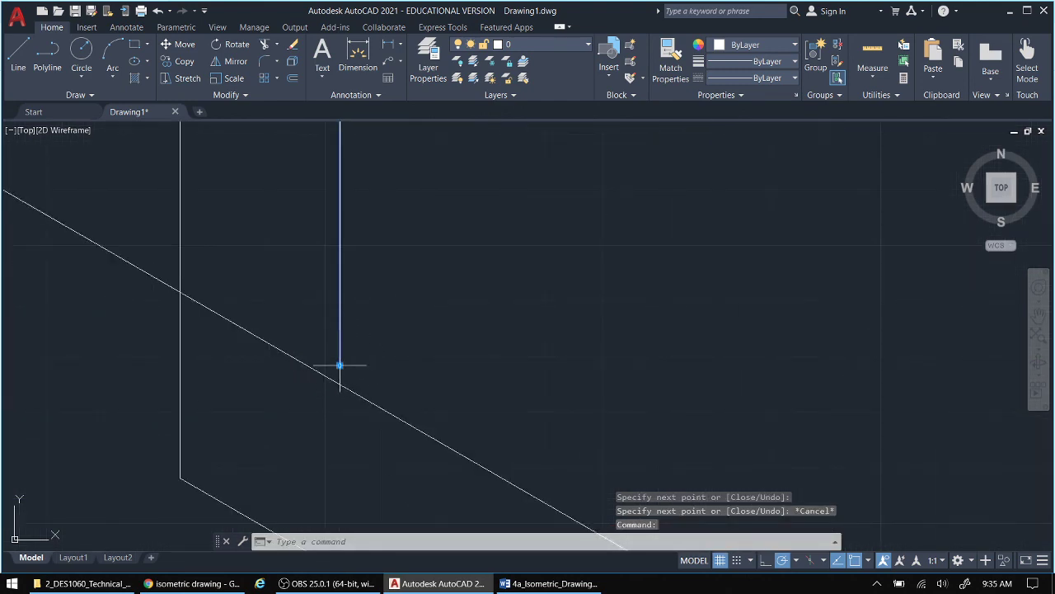
click(340, 365)
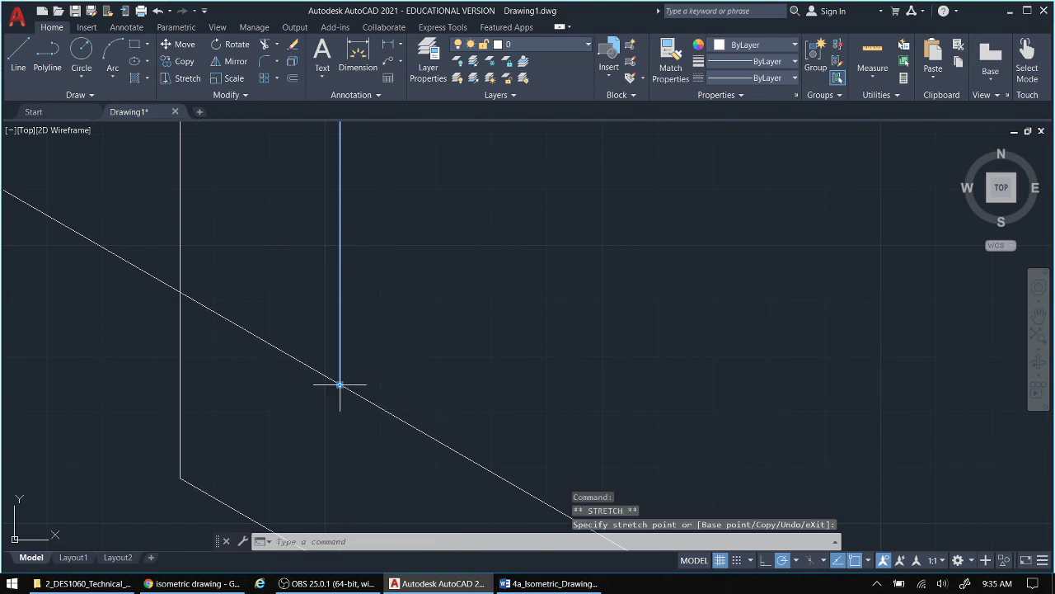
click(339, 383)
scroll(379, 345, down, 6)
click(301, 313)
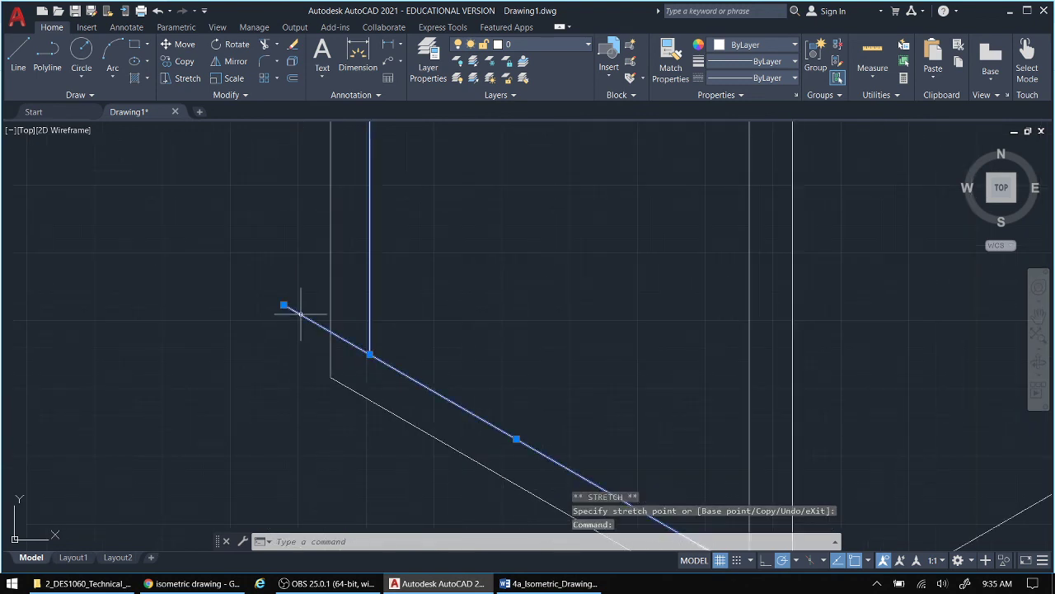
click(284, 305)
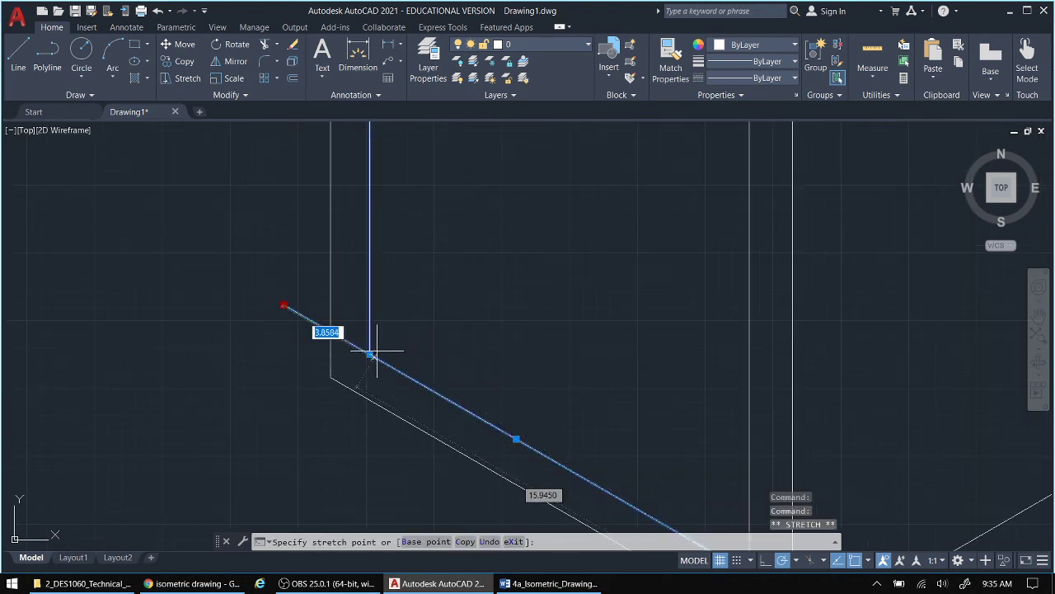
click(370, 354)
Examine the impossible cube reference picture up close to compare its frame edges with the drawing
scroll(470, 367, down, 3)
middle_drag(471, 365, 382, 353)
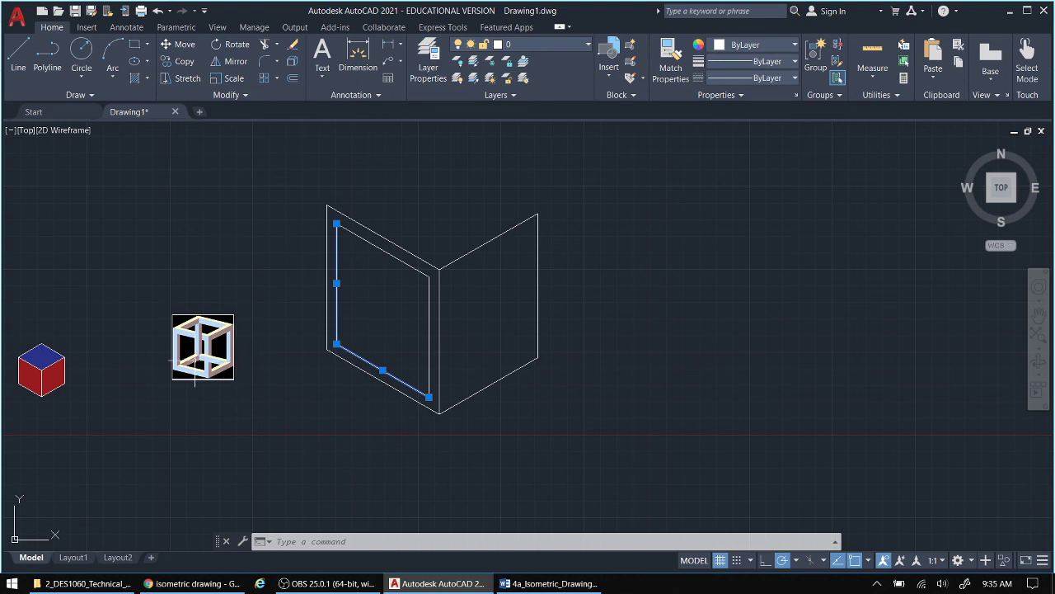
scroll(204, 354, up, 6)
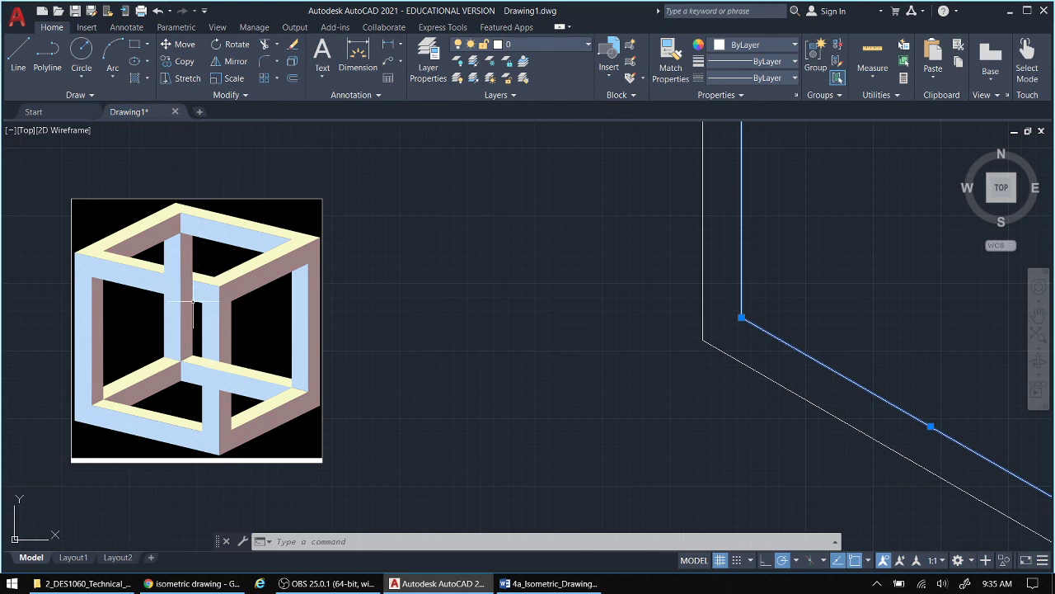
scroll(480, 313, down, 4)
middle_drag(481, 302, 390, 336)
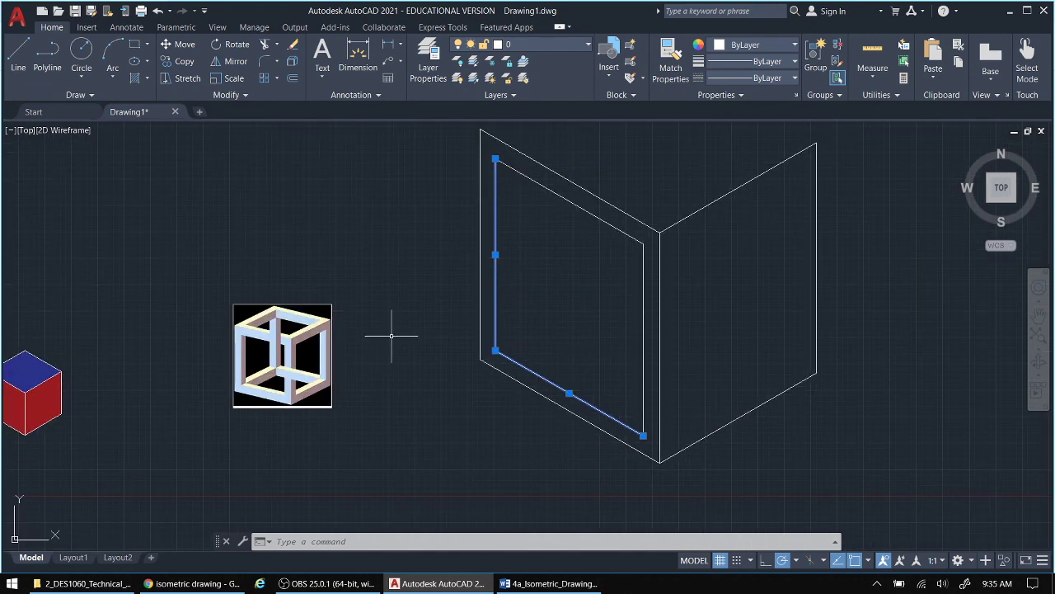